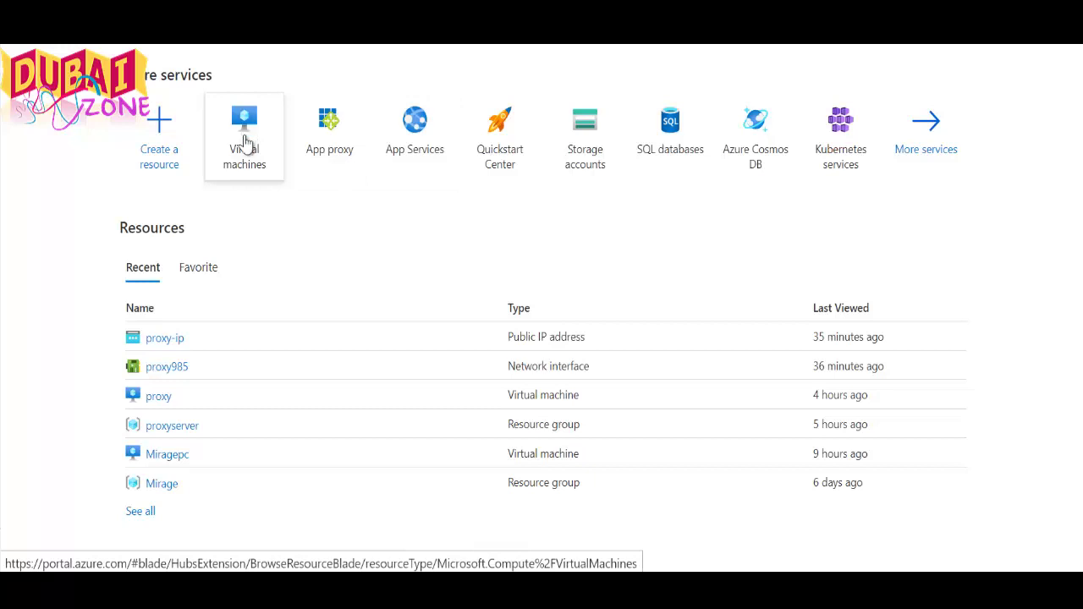
From the Virtual machines list, start creating a new Azure virtual machine via Create
left_click(247, 144)
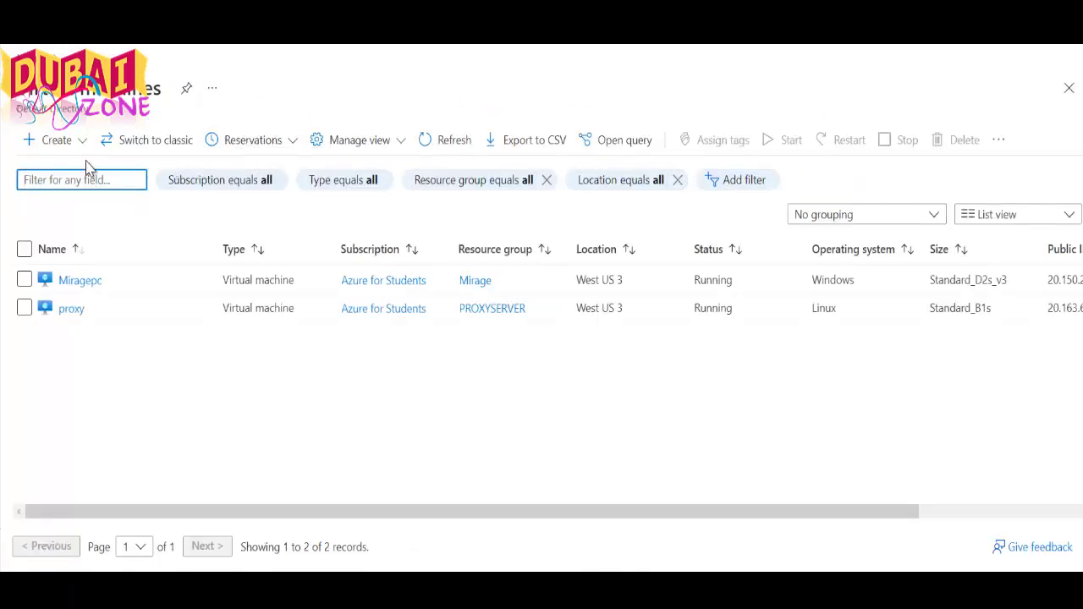
left_click(84, 144)
left_click(91, 181)
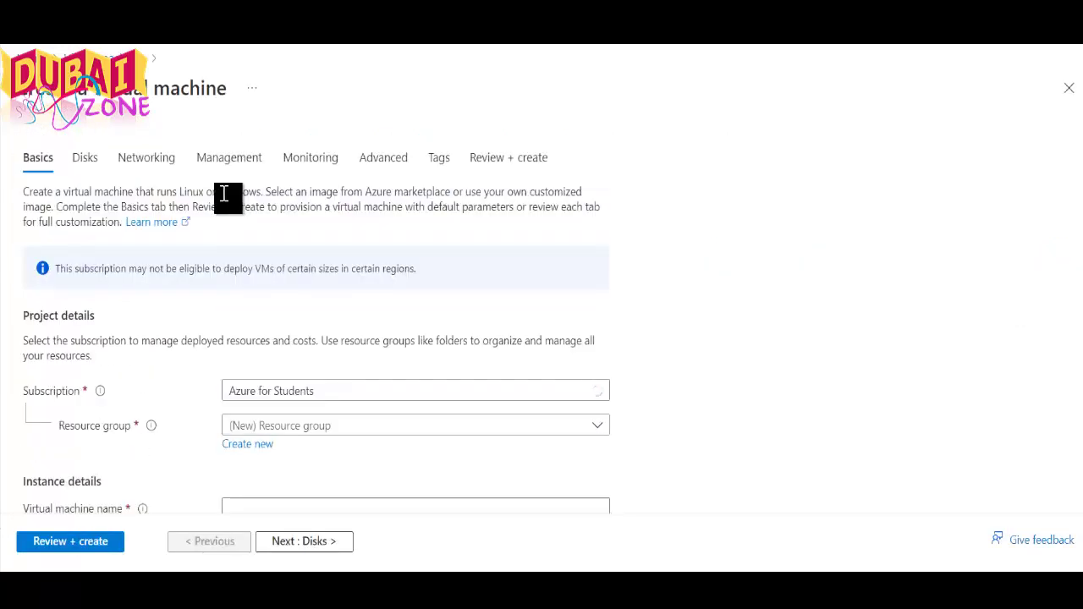
Create a new resource group named proxy2 for the VM, copying the name for reuse
scroll(224, 199, "down", 4)
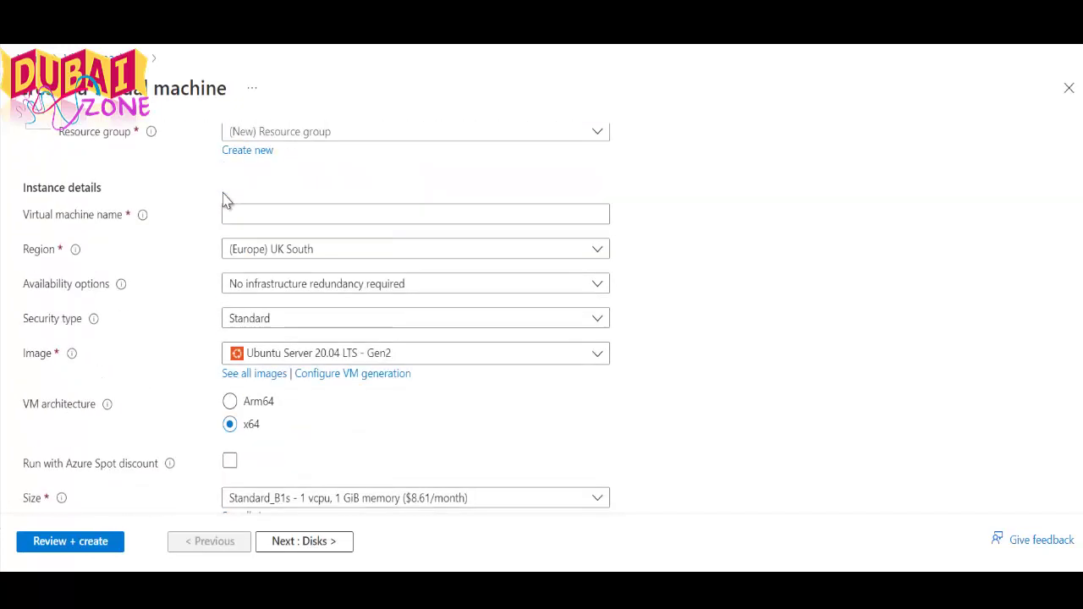
scroll(228, 212, "up", 1)
left_click(249, 250)
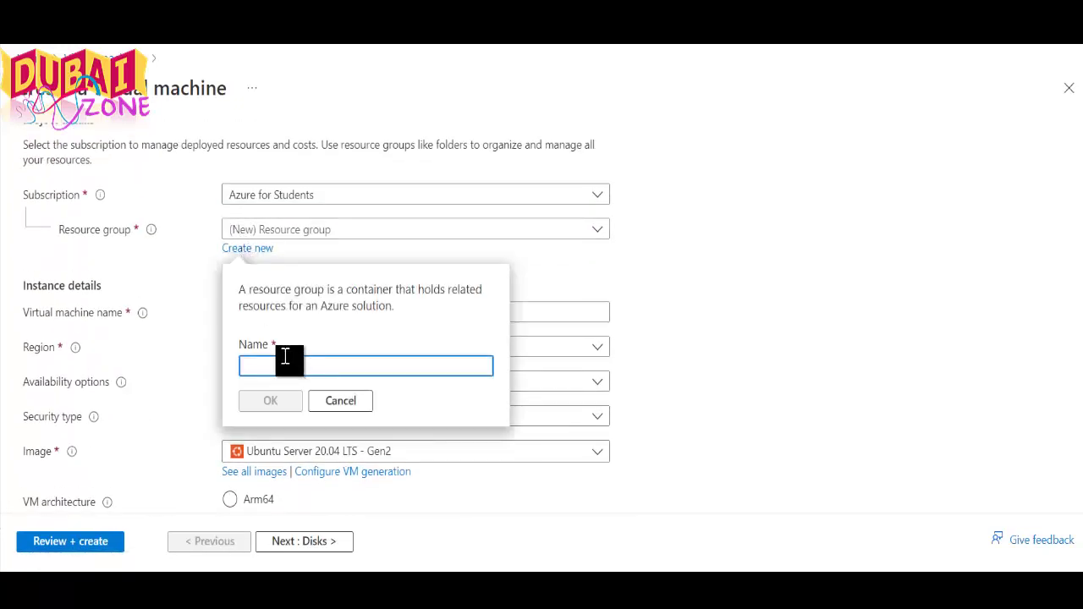
type("pro")
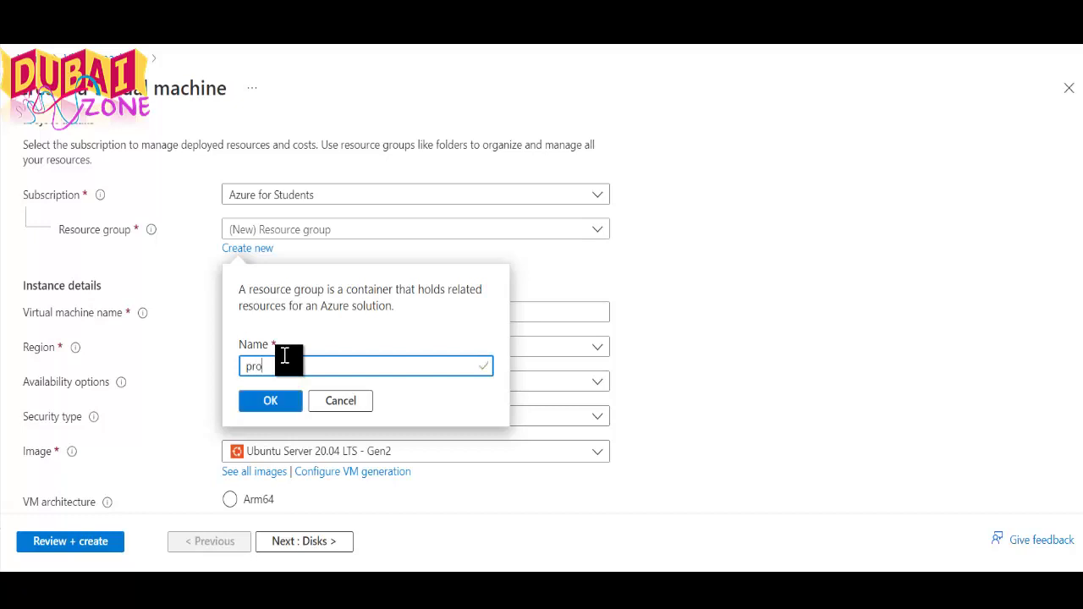
type("xy2")
double_click(275, 367)
key("ctrl+c")
right_click(269, 366)
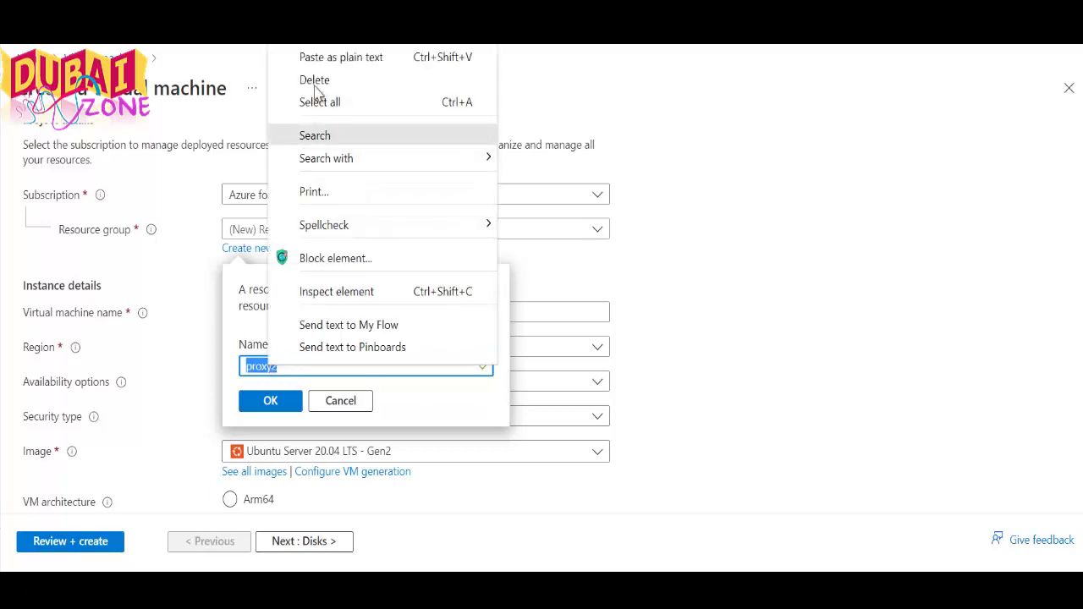
key("Escape")
left_click(258, 404)
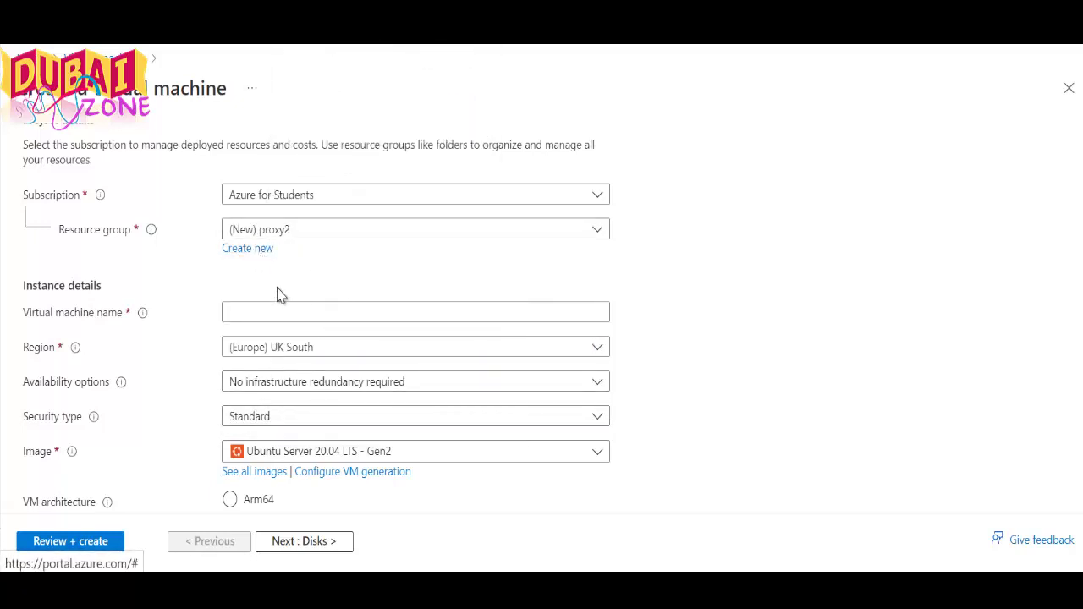
Name the virtual machine proxy2 and keep (Europe) UK South as its region
left_click(264, 311)
right_click(266, 314)
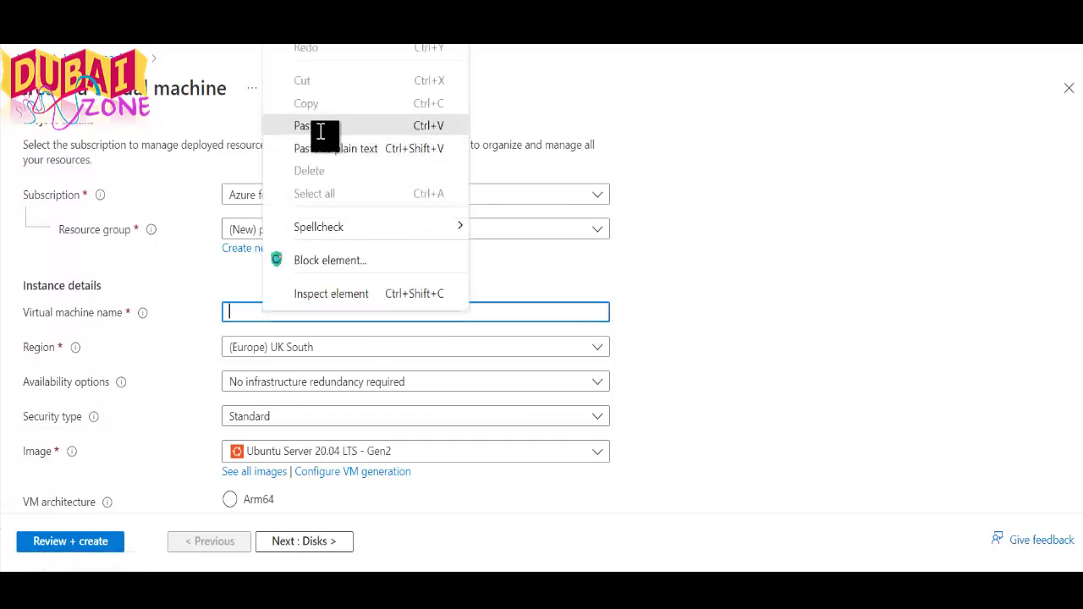
left_click(321, 128)
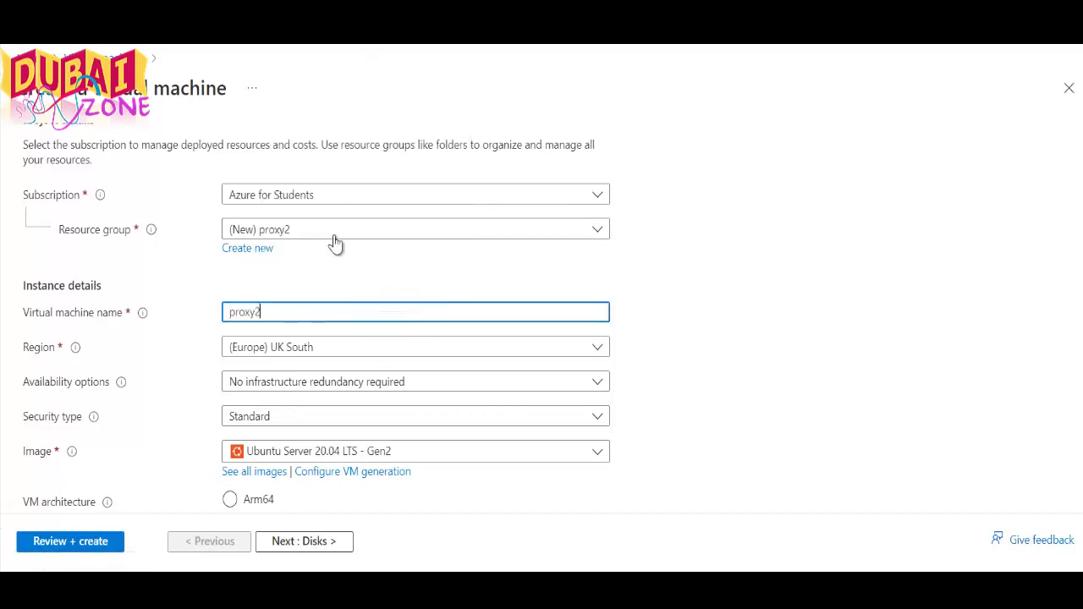
left_click(264, 351)
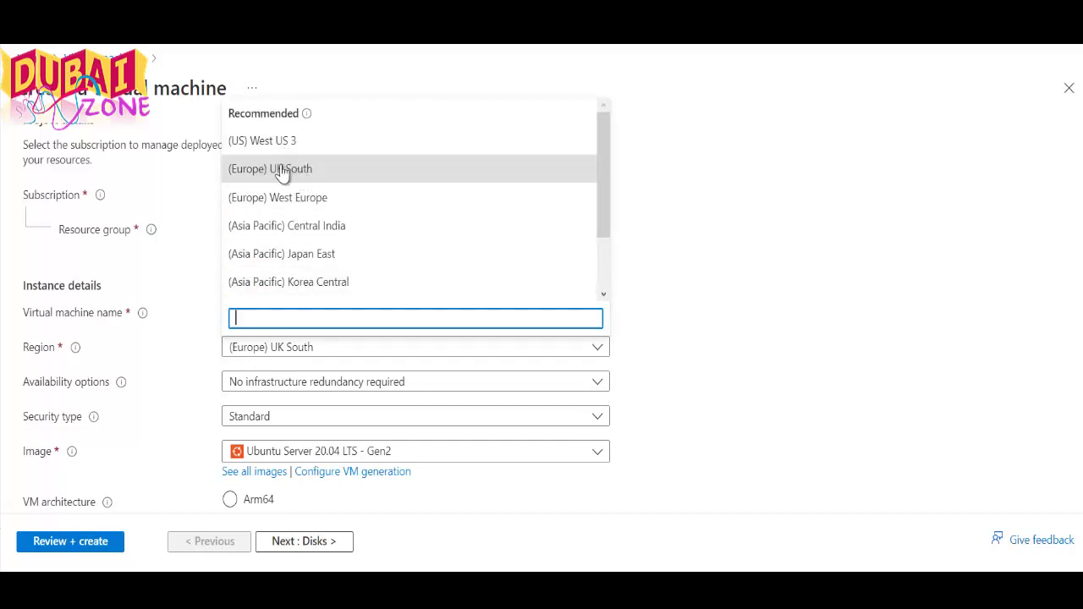
left_click(283, 172)
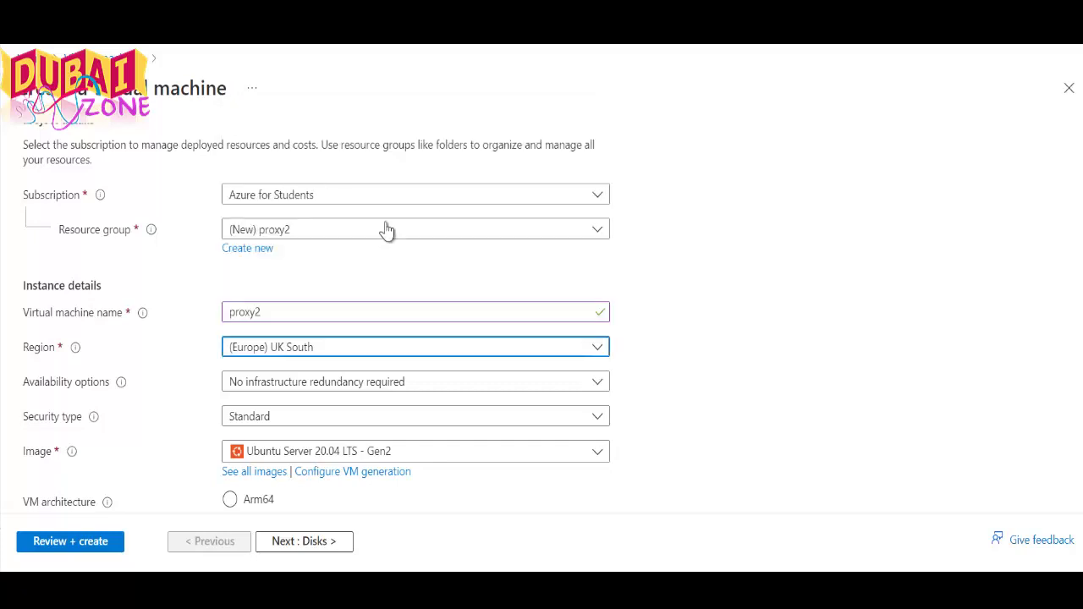
left_click(640, 296)
Keep no infrastructure redundancy and Standard security, with image Ubuntu Server 20.04 LTS - Gen2
scroll(434, 316, "down", 2)
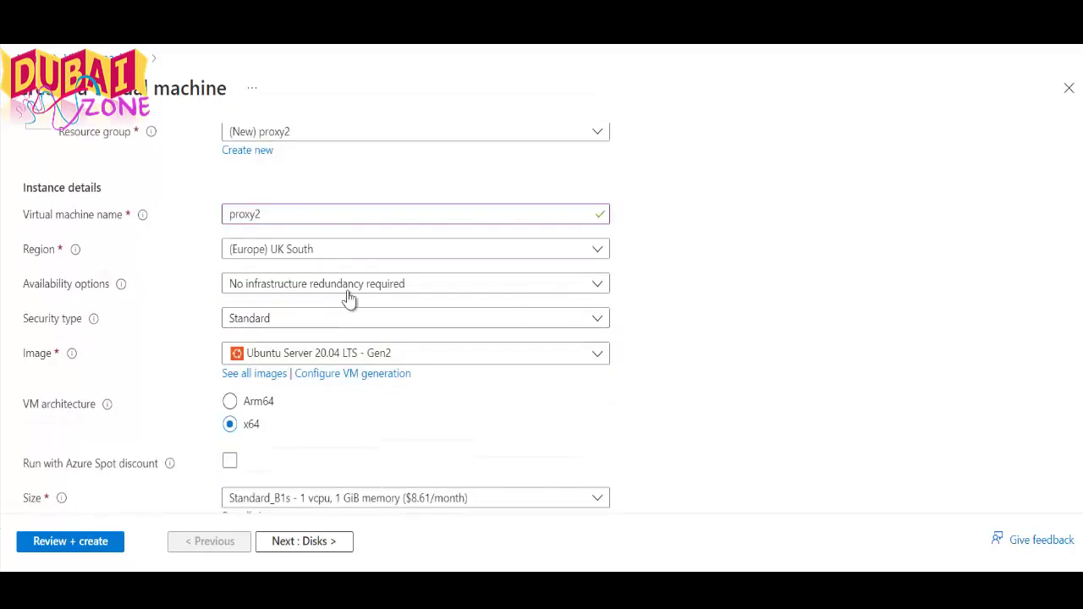
left_click(308, 286)
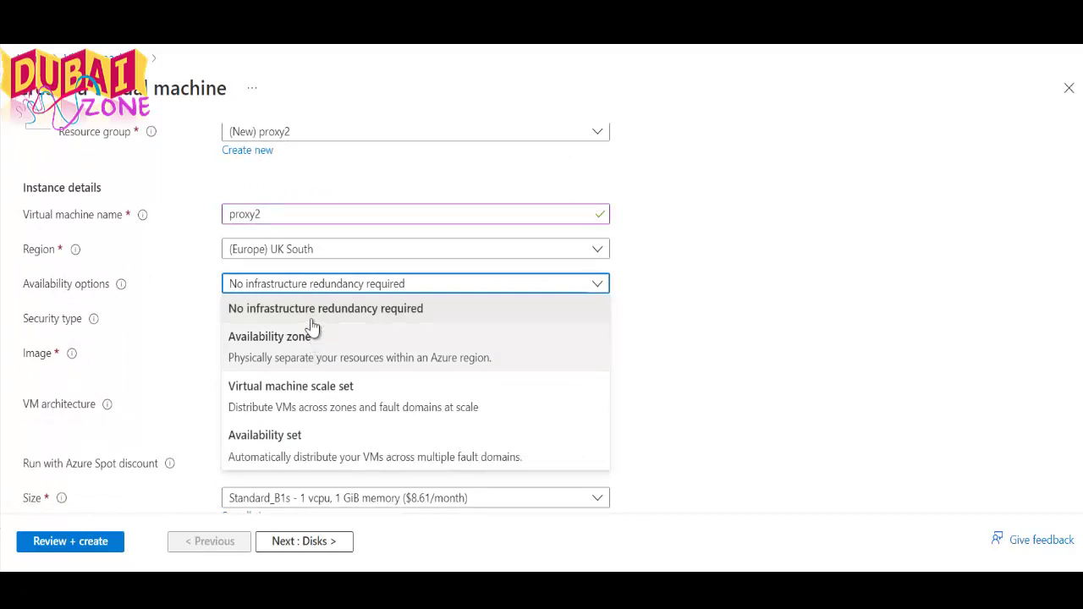
left_click(339, 310)
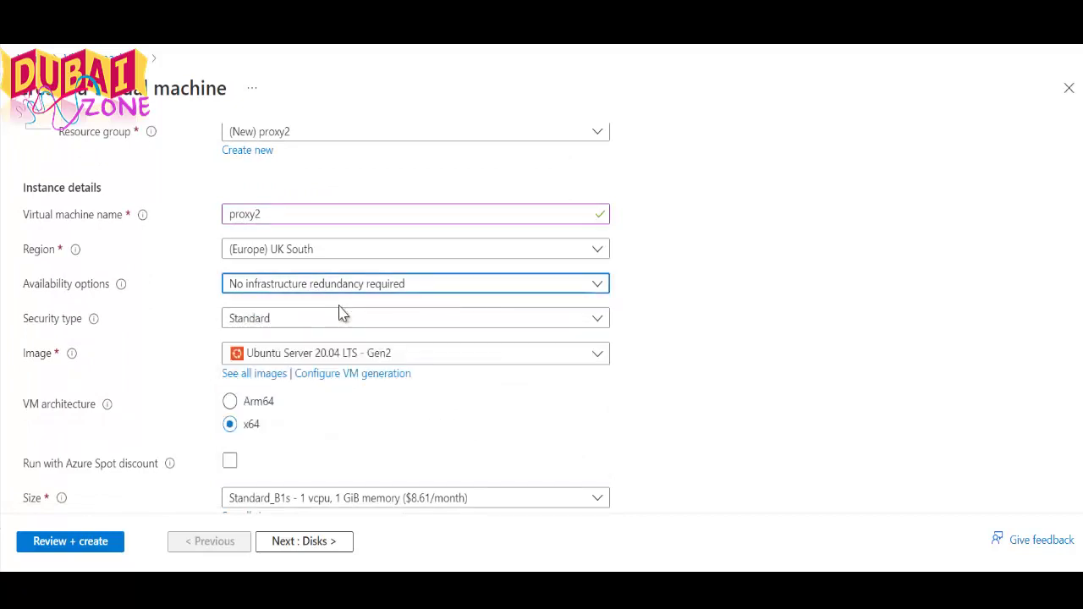
scroll(326, 316, "down", 2)
left_click(274, 222)
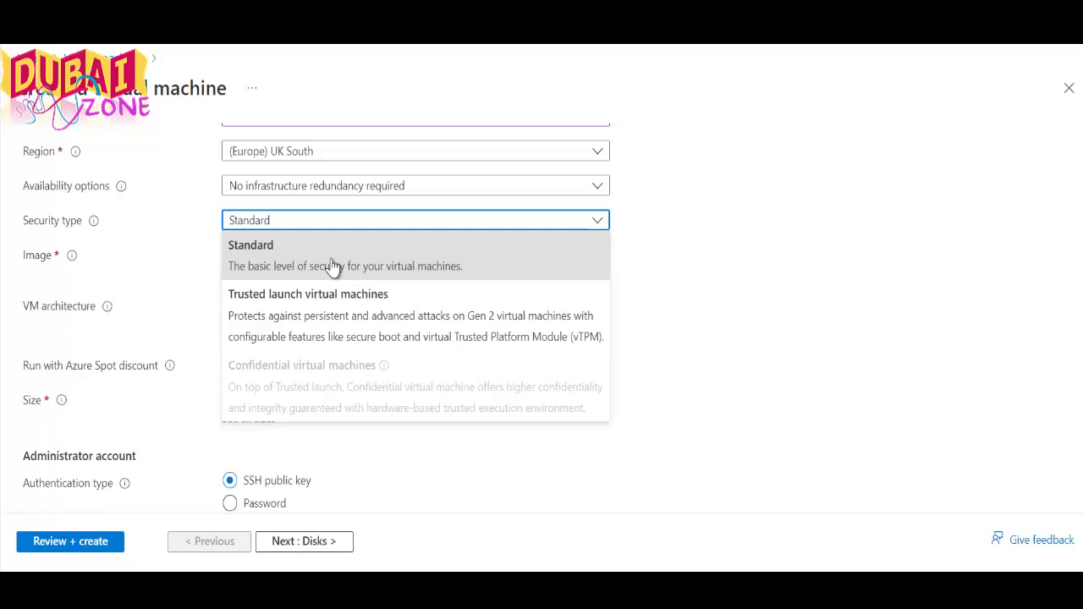
left_click(332, 265)
left_click(358, 263)
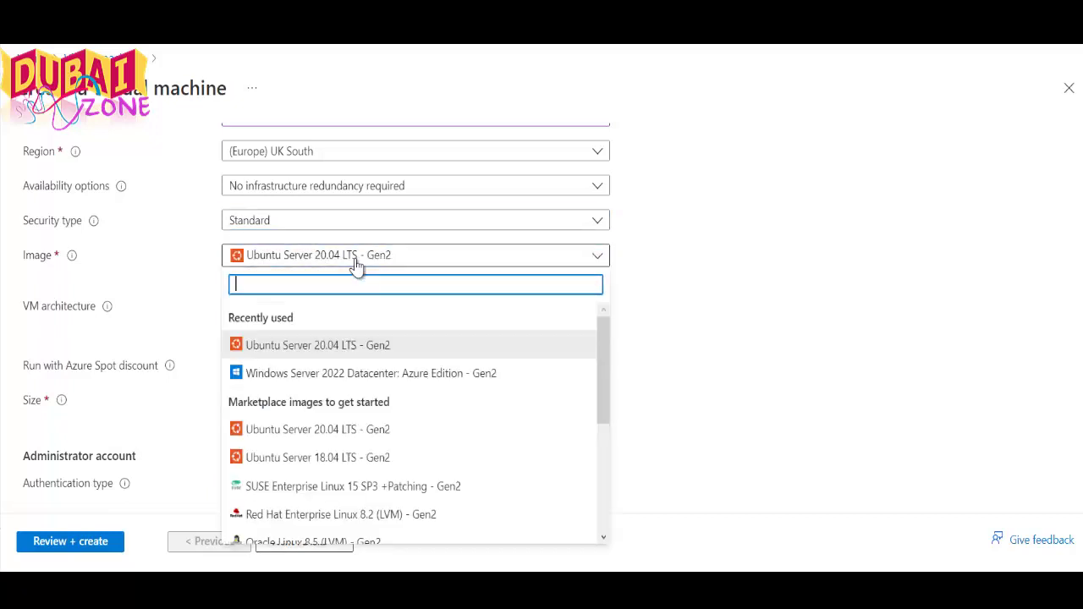
left_click(363, 348)
scroll(376, 353, "down", 2)
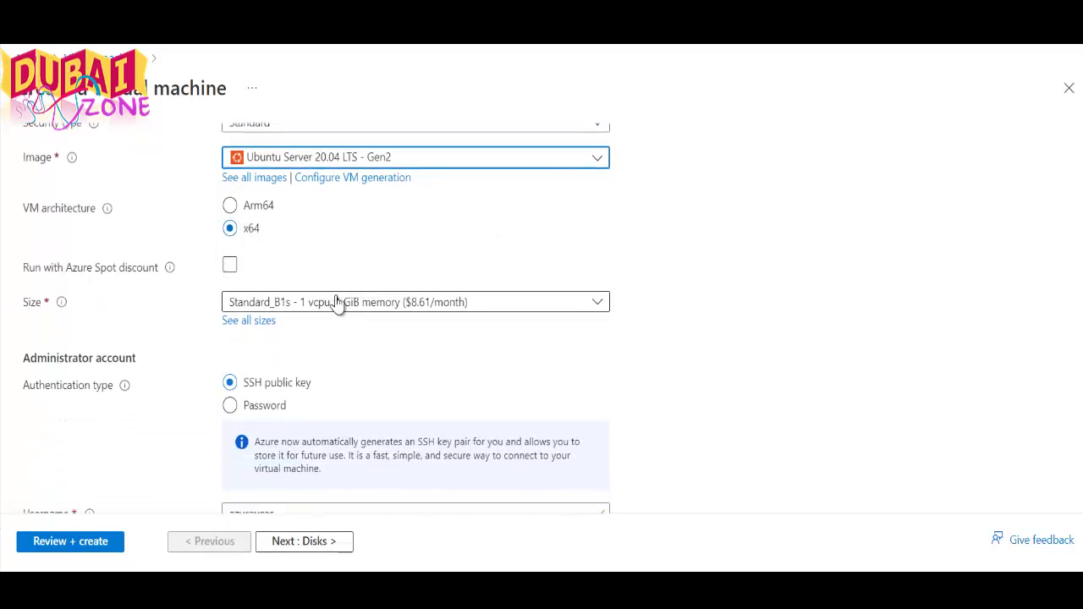
Replace the default administrator username with proxy2
scroll(298, 352, "down", 4)
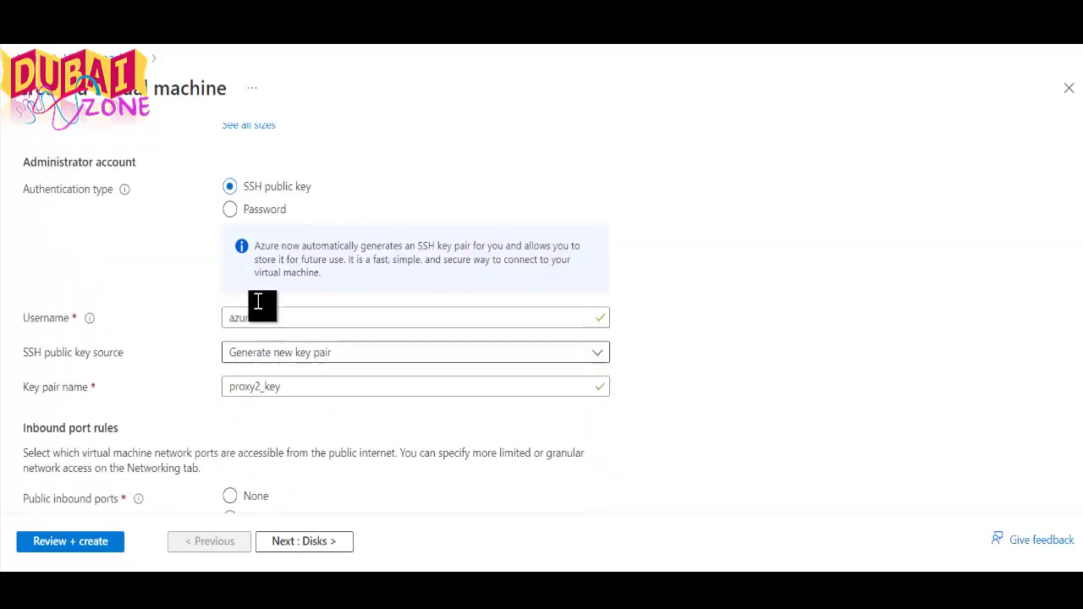
double_click(252, 187)
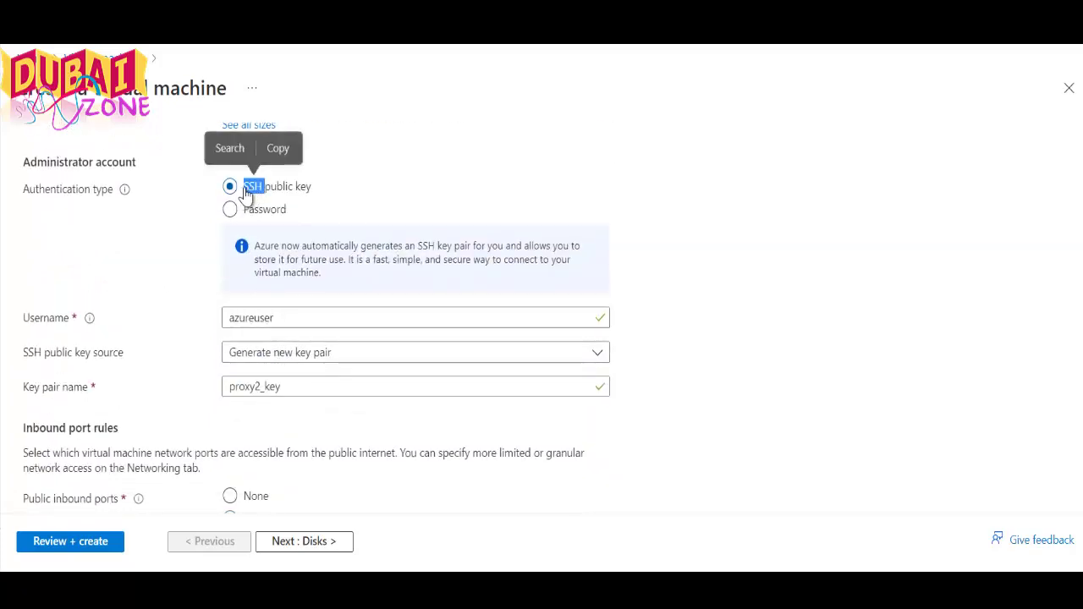
left_click(299, 324)
double_click(300, 324)
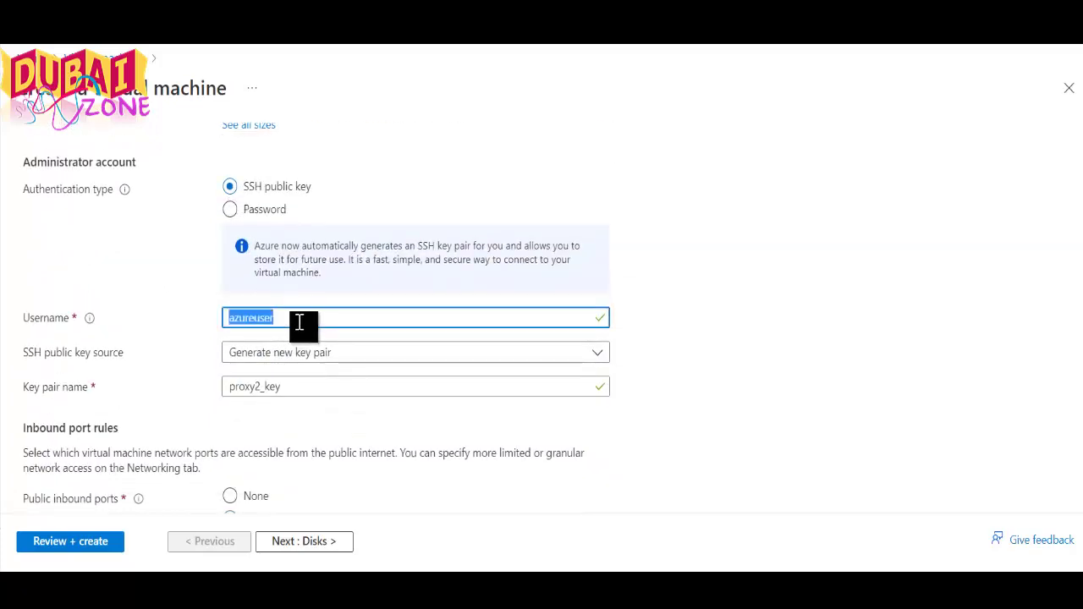
right_click(299, 324)
left_click(339, 235)
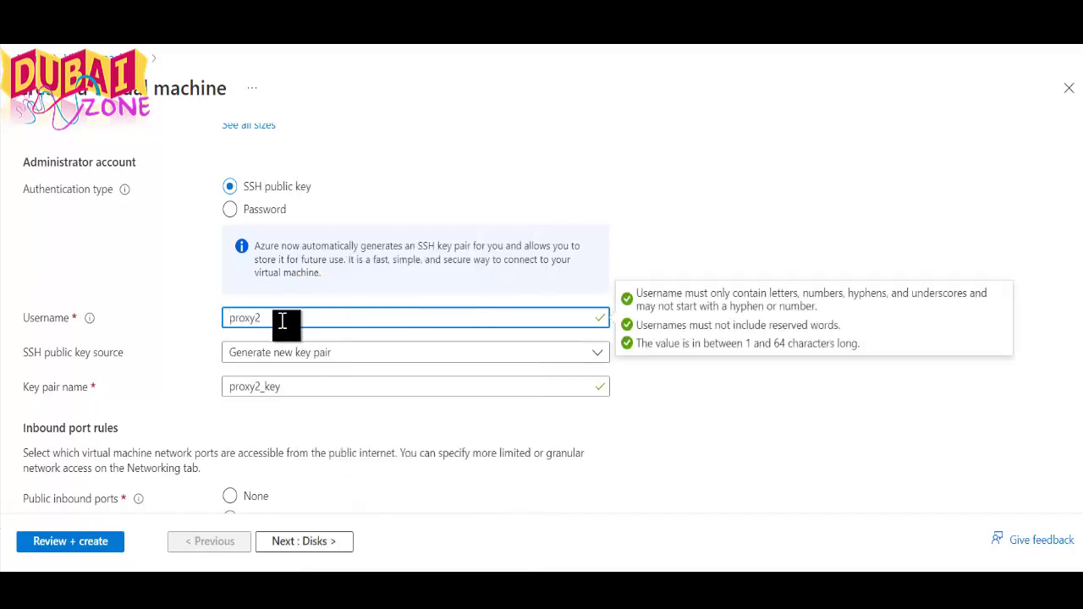
Keep Generate new key pair as the SSH key source and name the key pair proxy2
left_click(316, 355)
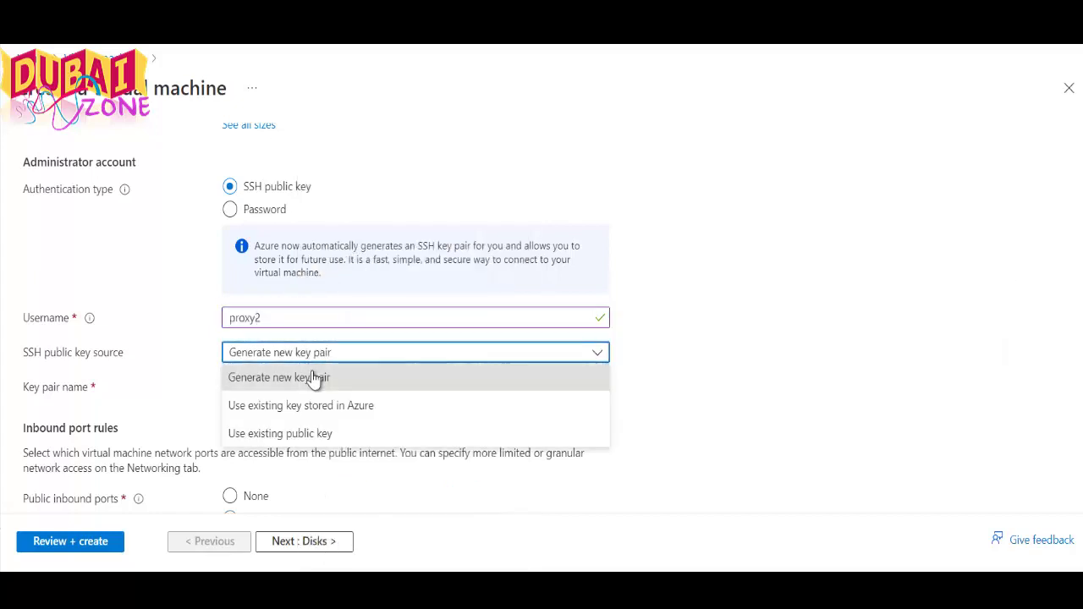
left_click(314, 377)
left_click_drag(295, 387, 219, 400)
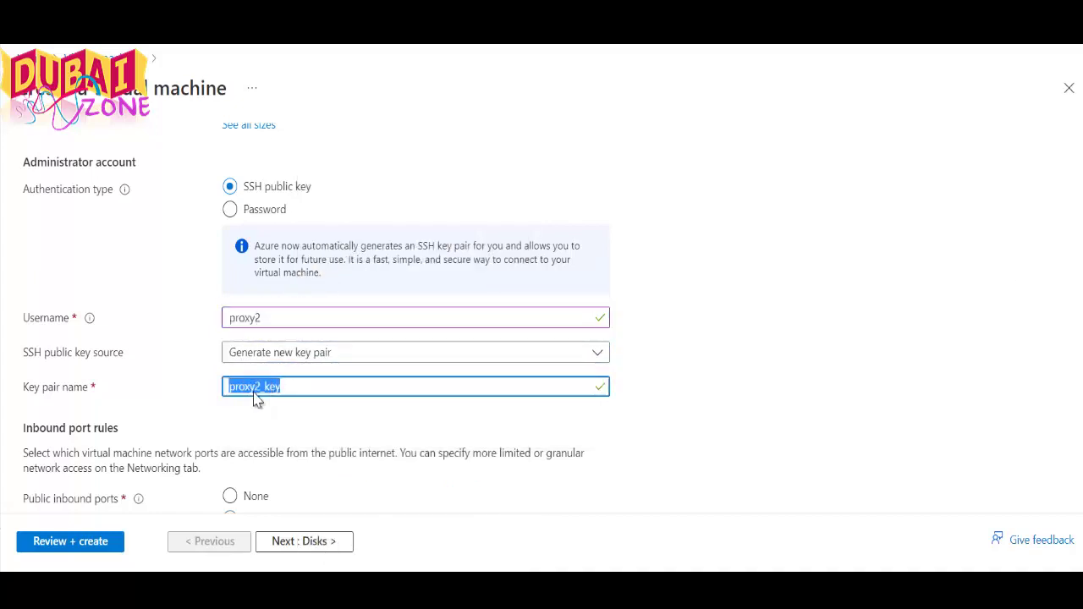
right_click(257, 395)
left_click(315, 84)
left_click(299, 423)
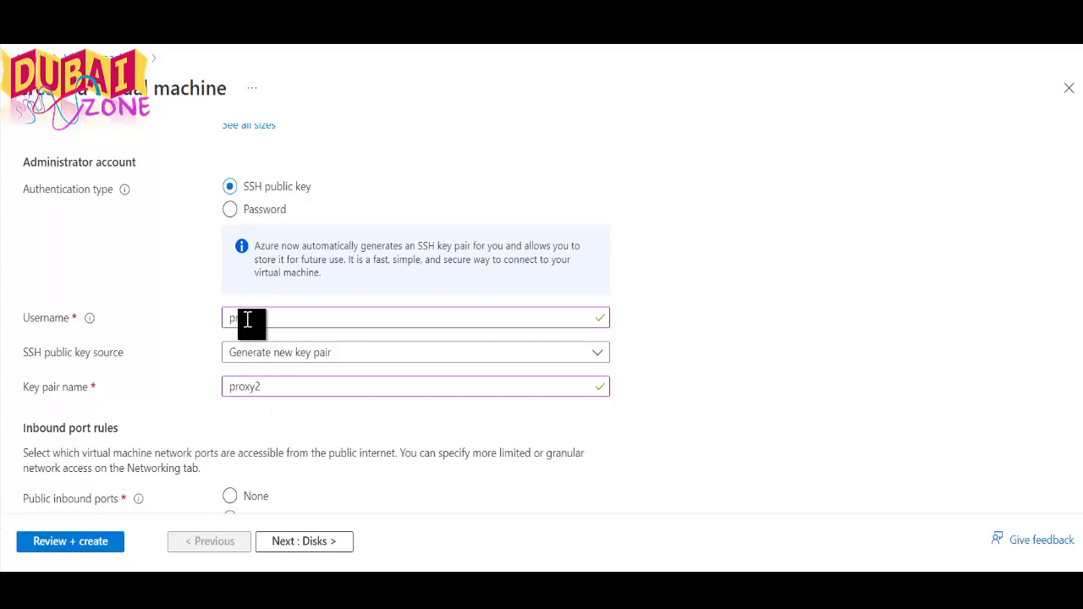
scroll(271, 411, "down", 2)
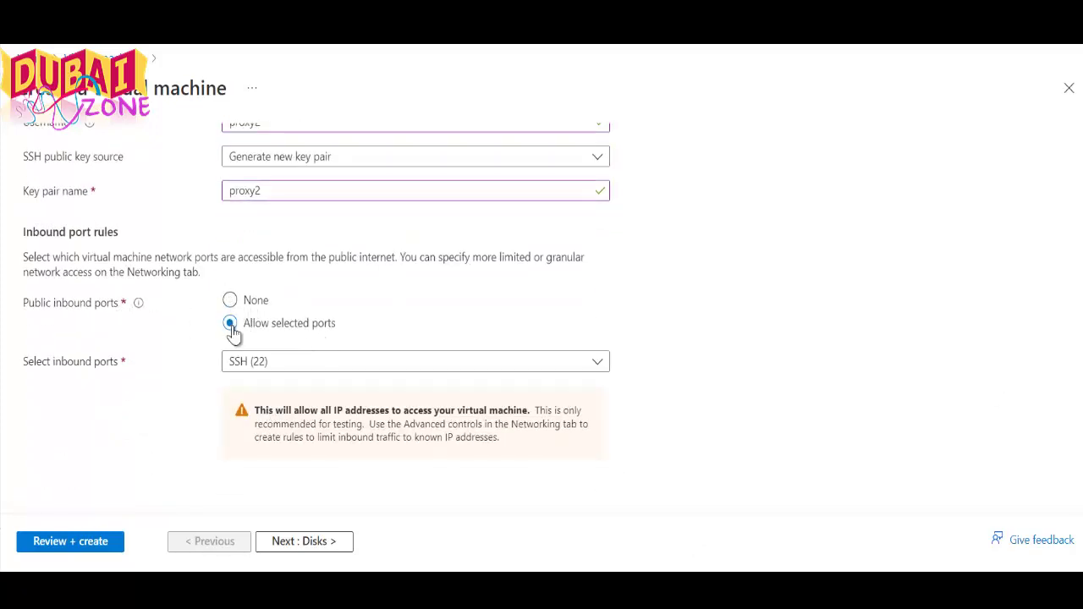
Toggle SSH (22), HTTPS (443) and HTTP (80) in the allowed public inbound ports list
left_click(279, 363)
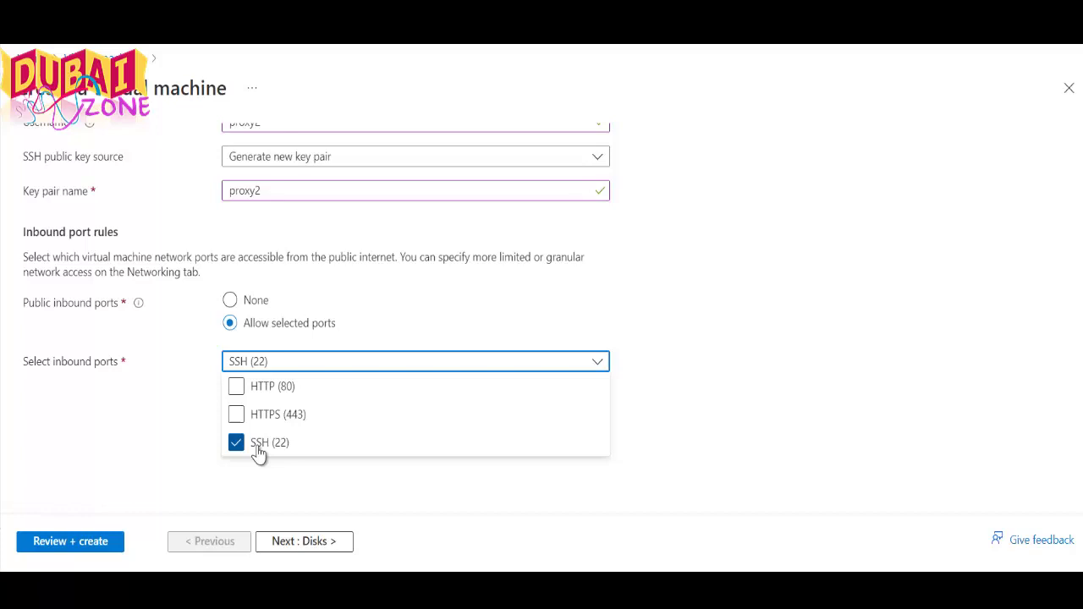
left_click(258, 449)
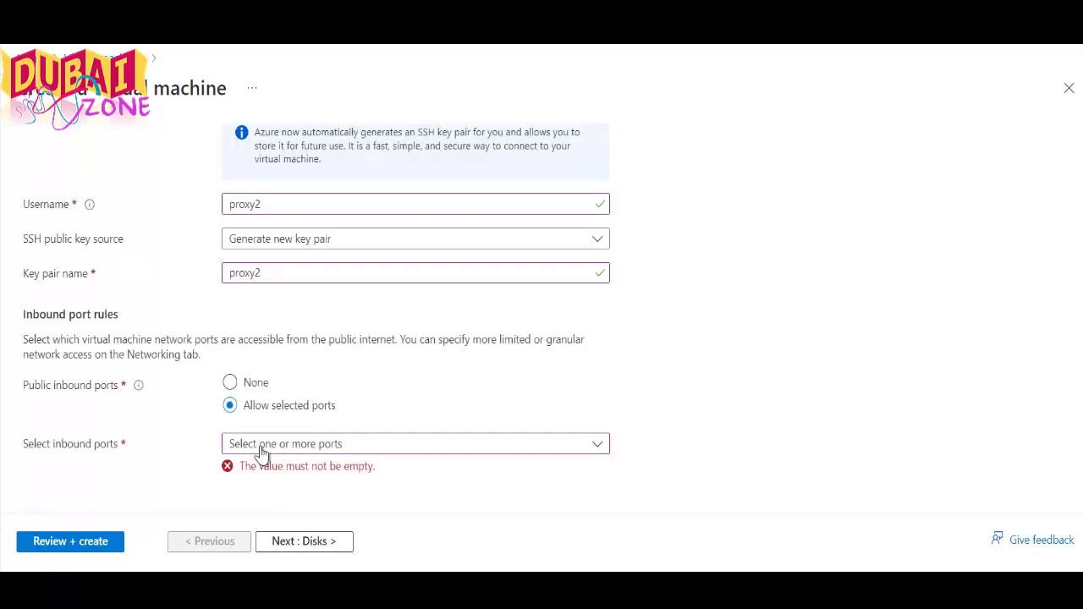
left_click(291, 445)
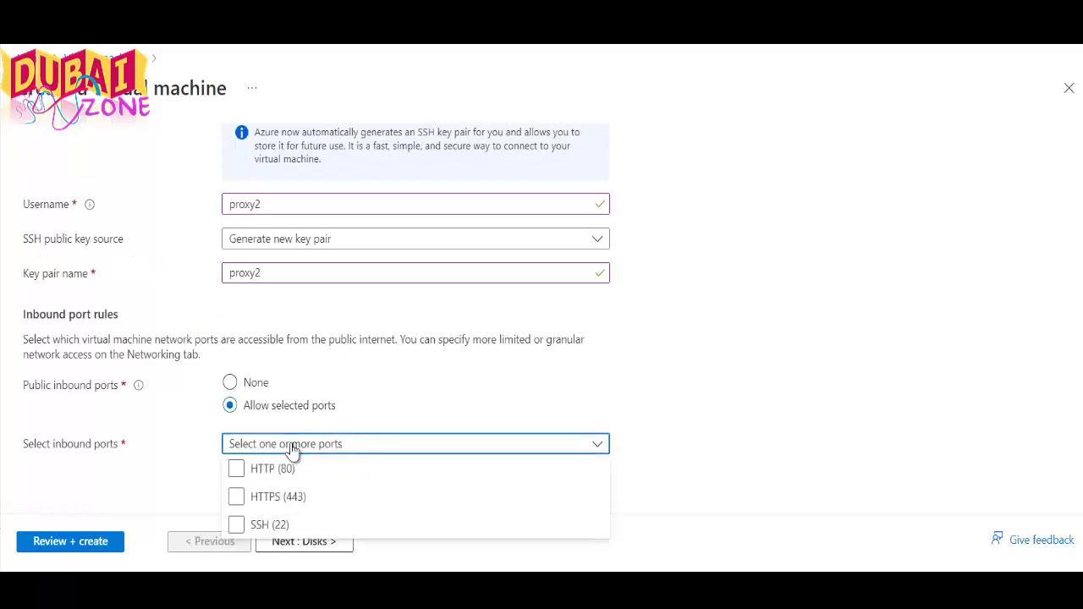
left_click(275, 499)
left_click(270, 505)
left_click(267, 475)
left_click(269, 474)
left_click(271, 499)
scroll(273, 501, "up", 1)
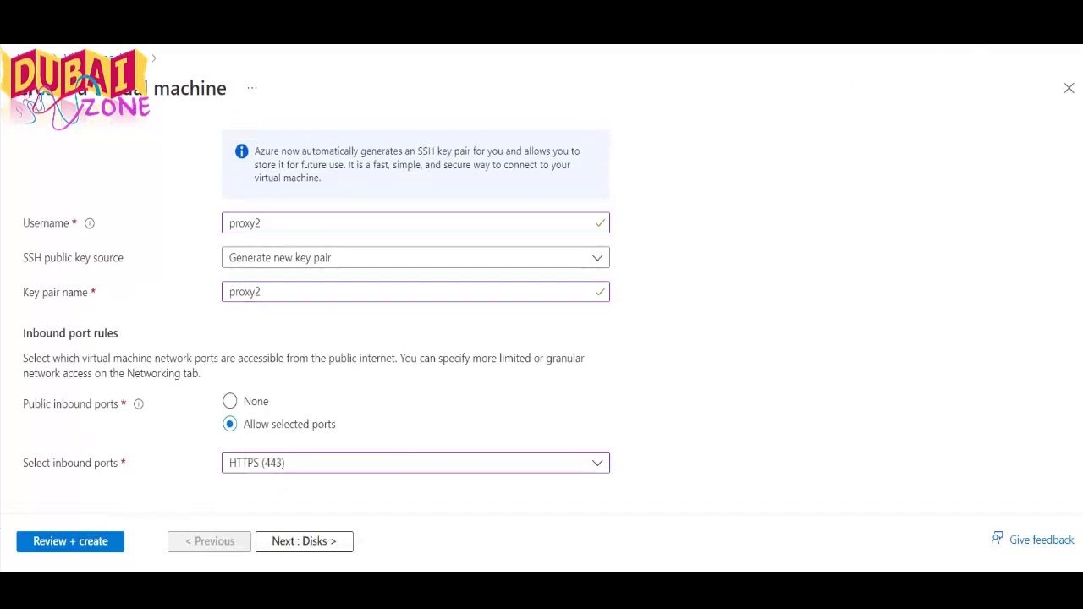
Leave only SSH (22) allowed inbound, dropping HTTPS (443), and continue to the Disks tab
left_click(290, 470)
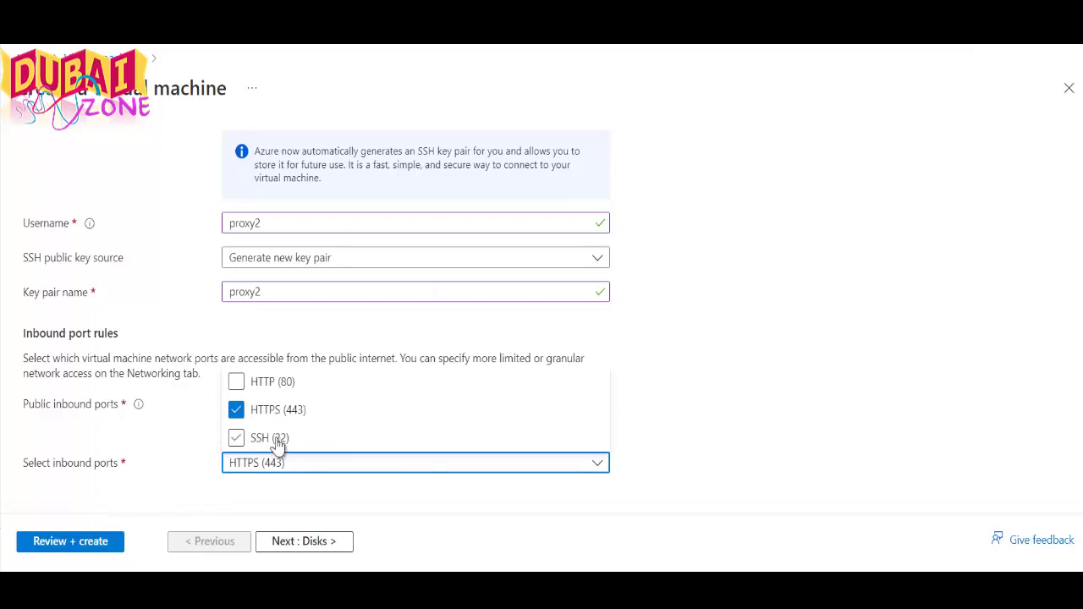
left_click(278, 442)
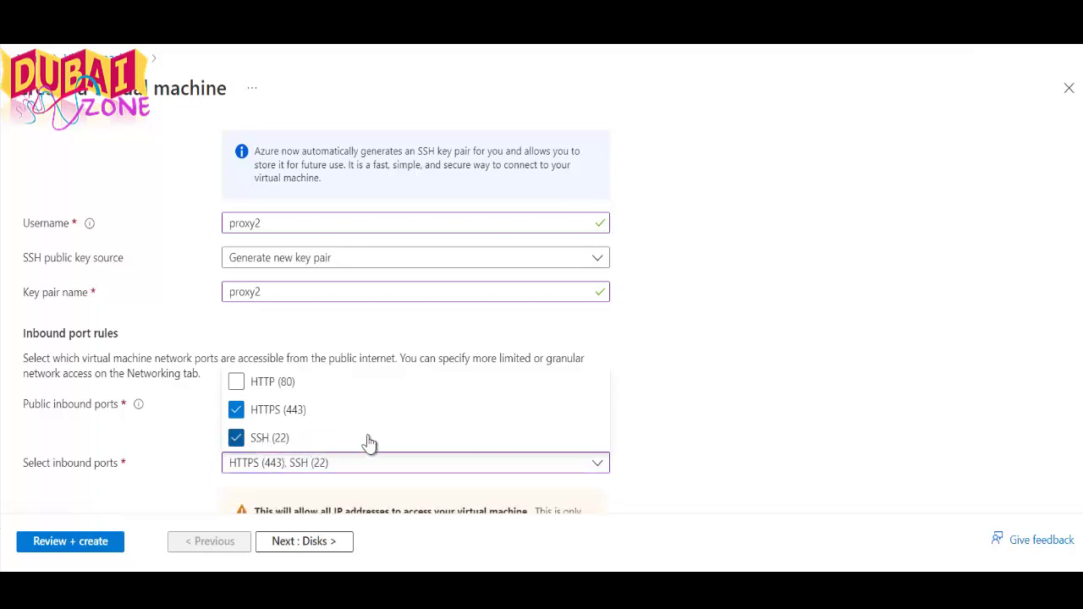
scroll(643, 407, "down", 2)
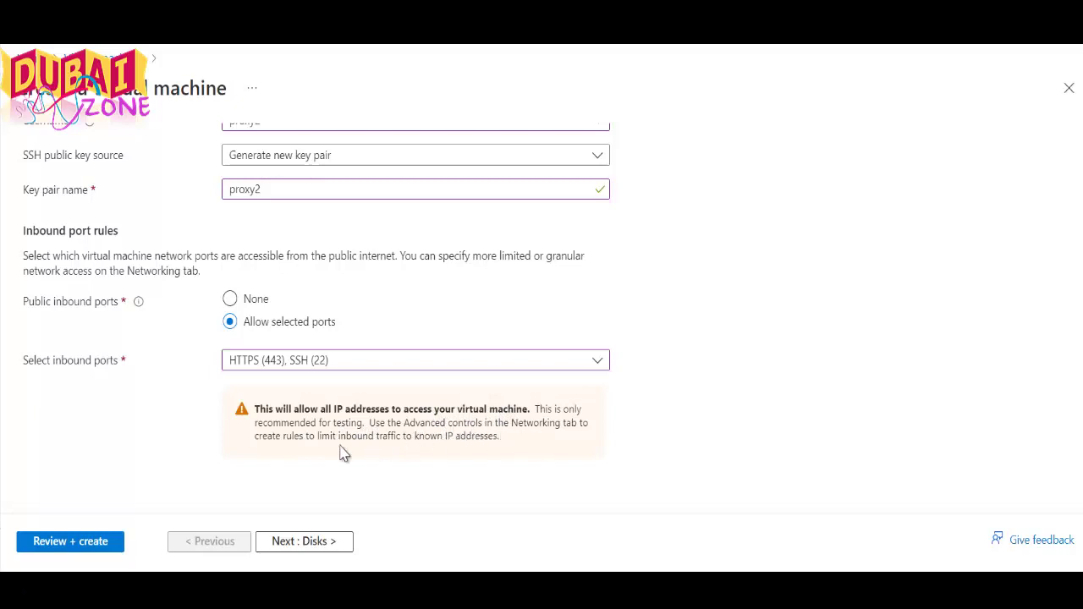
left_click(312, 365)
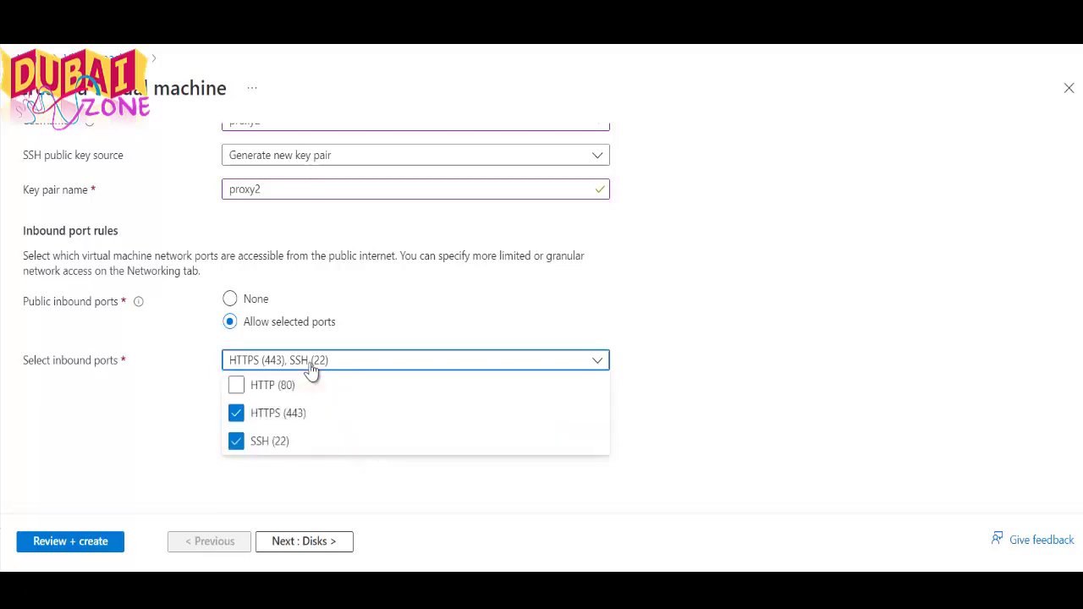
left_click(282, 417)
left_click(669, 367)
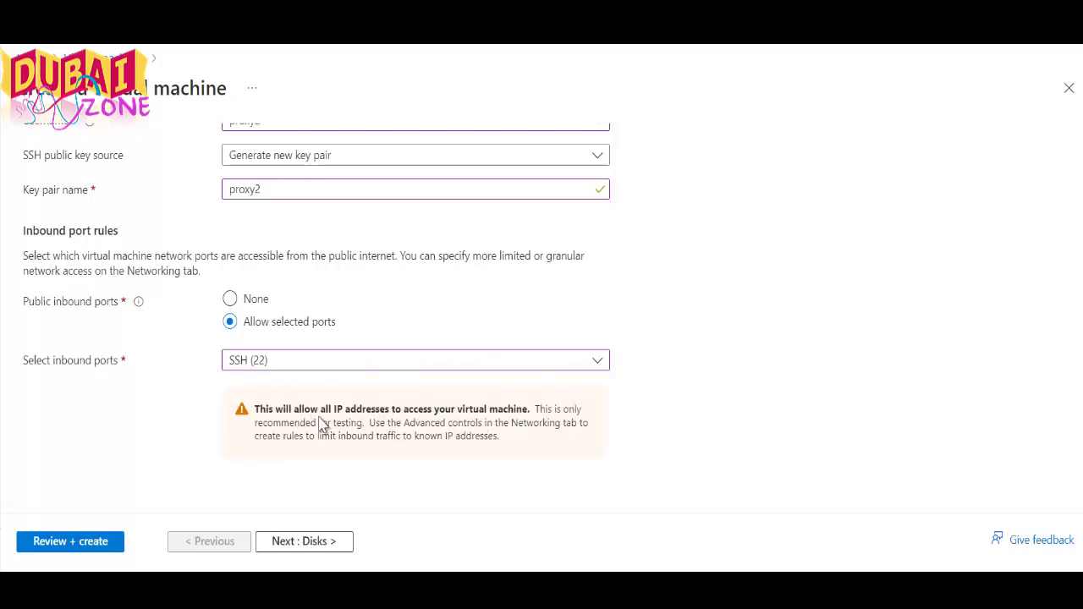
left_click(293, 546)
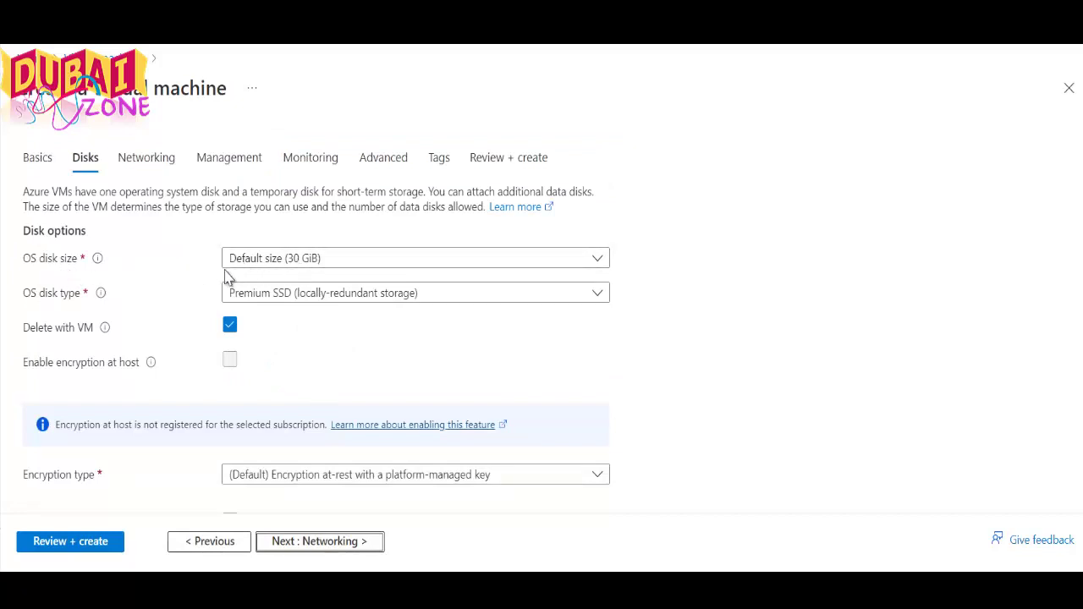
Switch the OS disk type from Premium SSD to Standard SSD and proceed to Networking
left_click(300, 293)
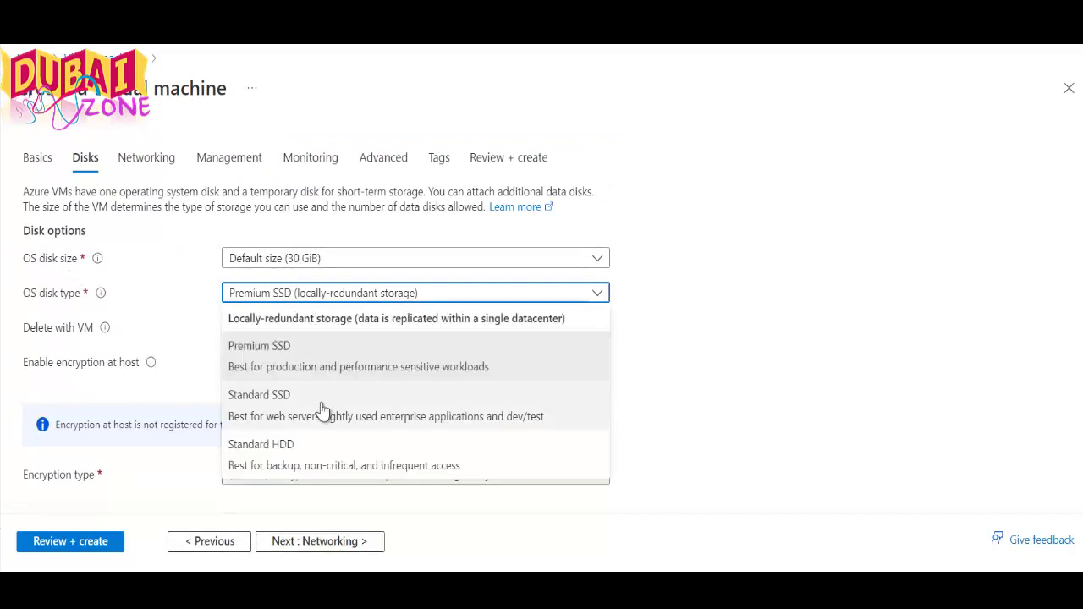
left_click(320, 410)
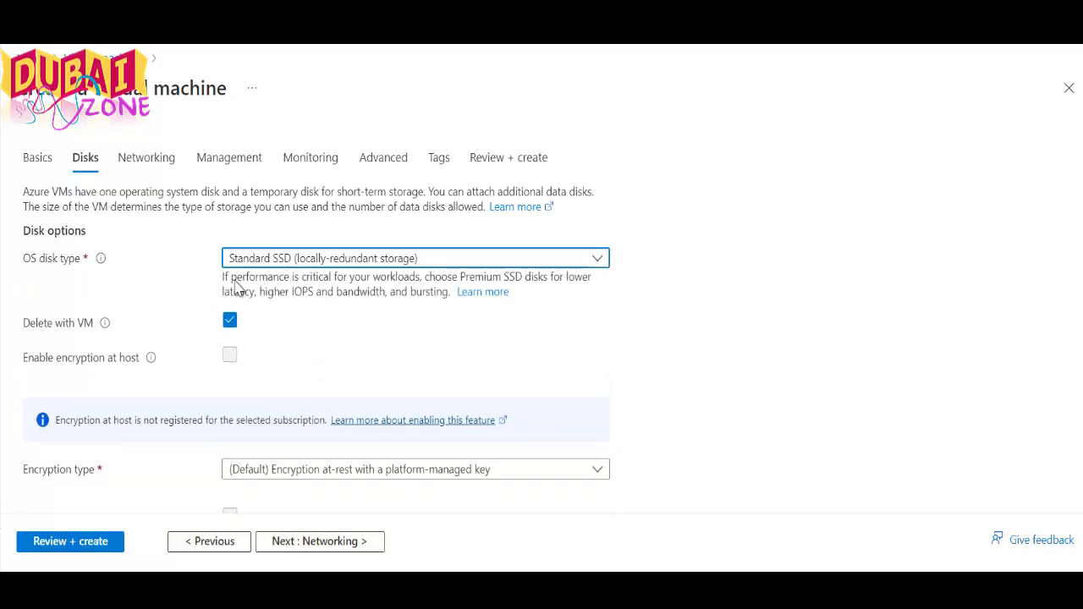
scroll(282, 336, "down", 2)
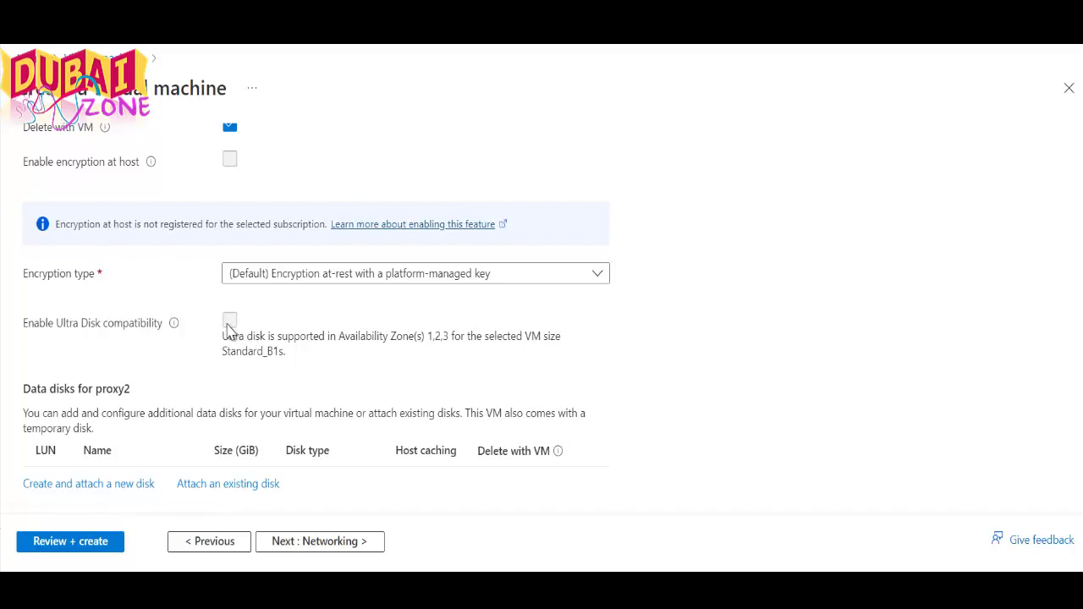
scroll(161, 295, "down", 1)
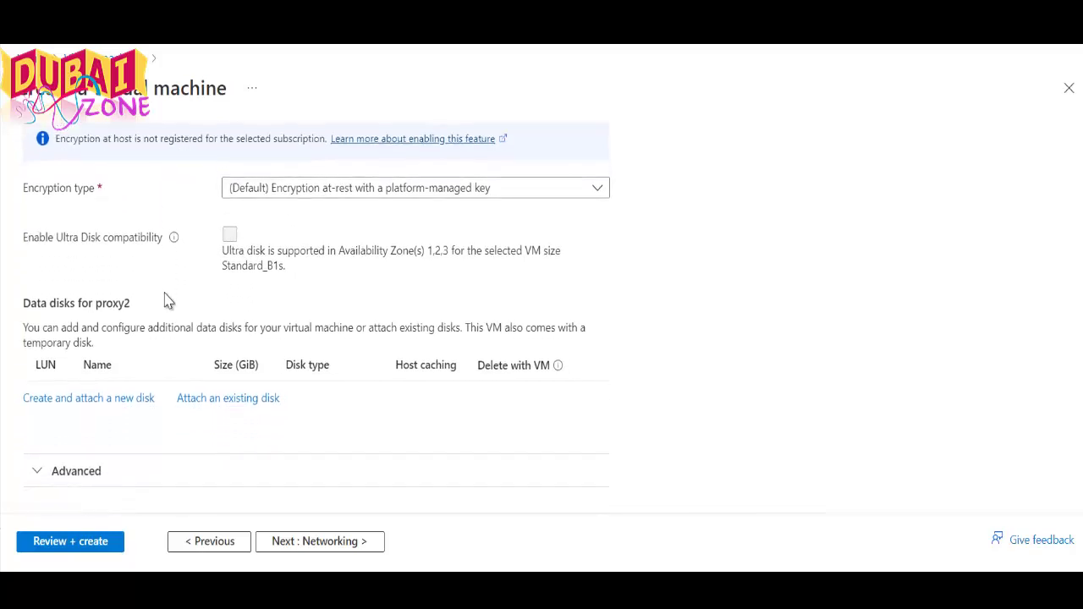
scroll(167, 301, "up", 2)
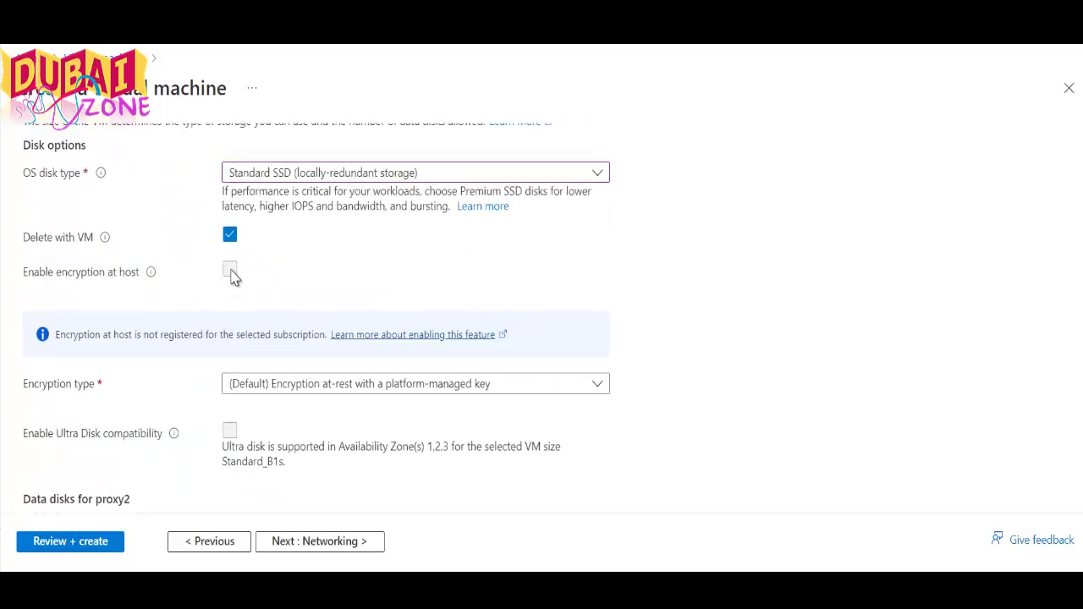
scroll(254, 364, "down", 2)
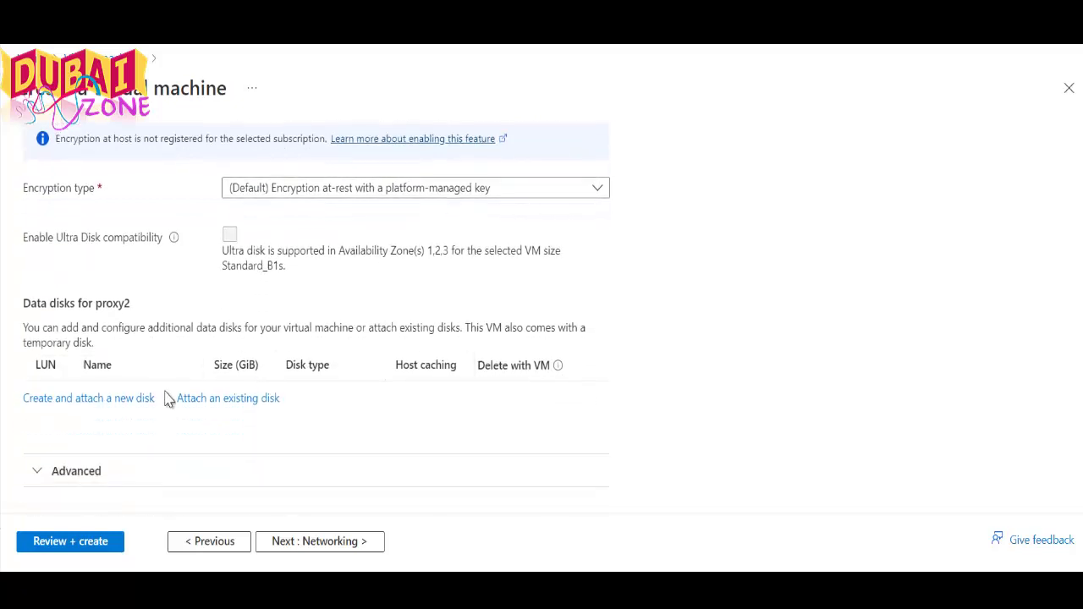
left_click(335, 542)
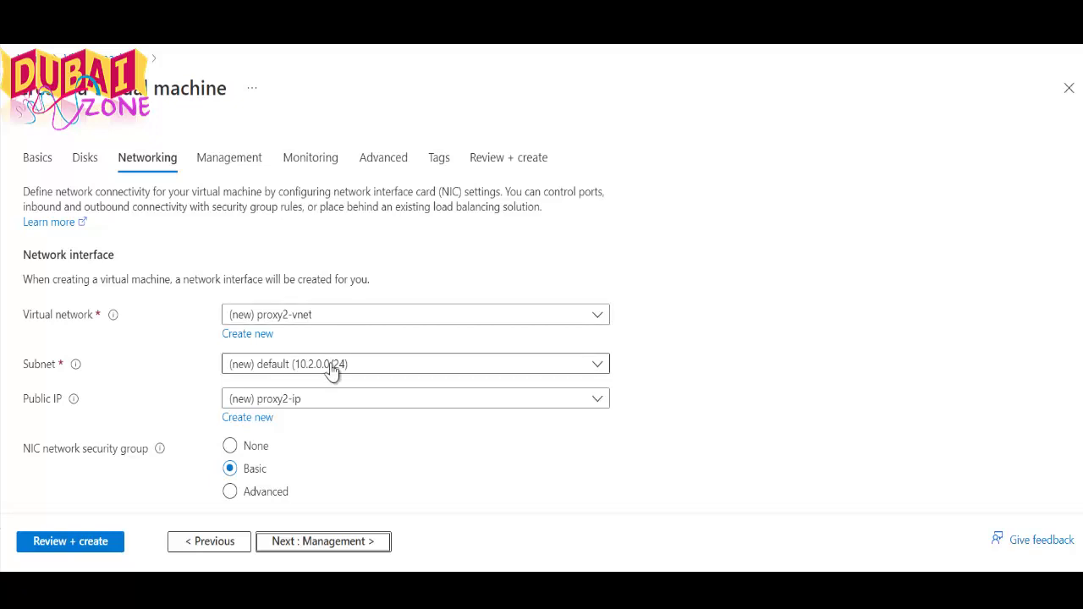
left_click(340, 405)
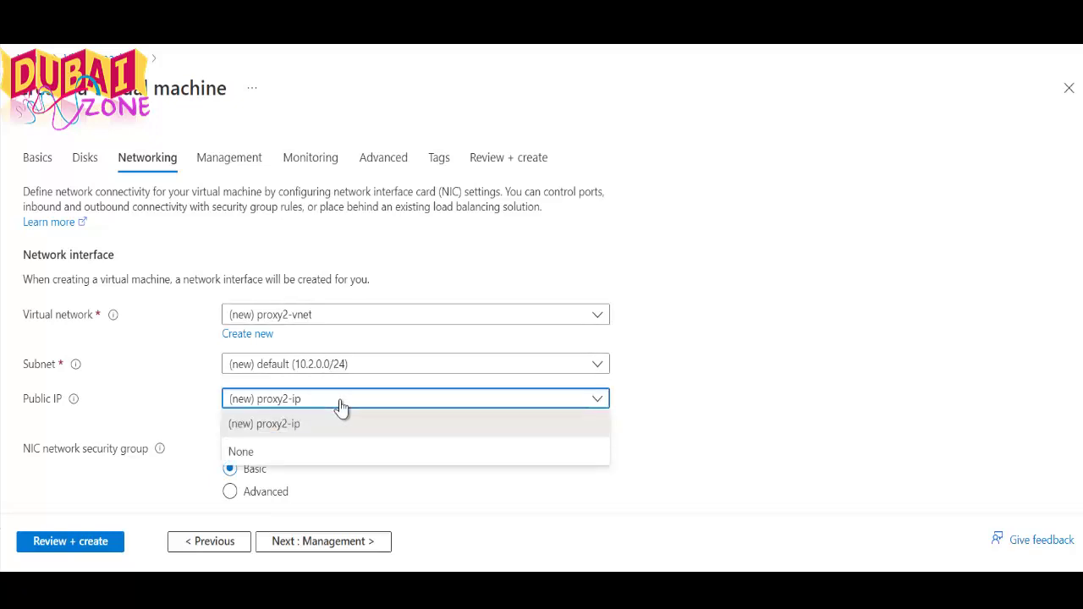
left_click(340, 405)
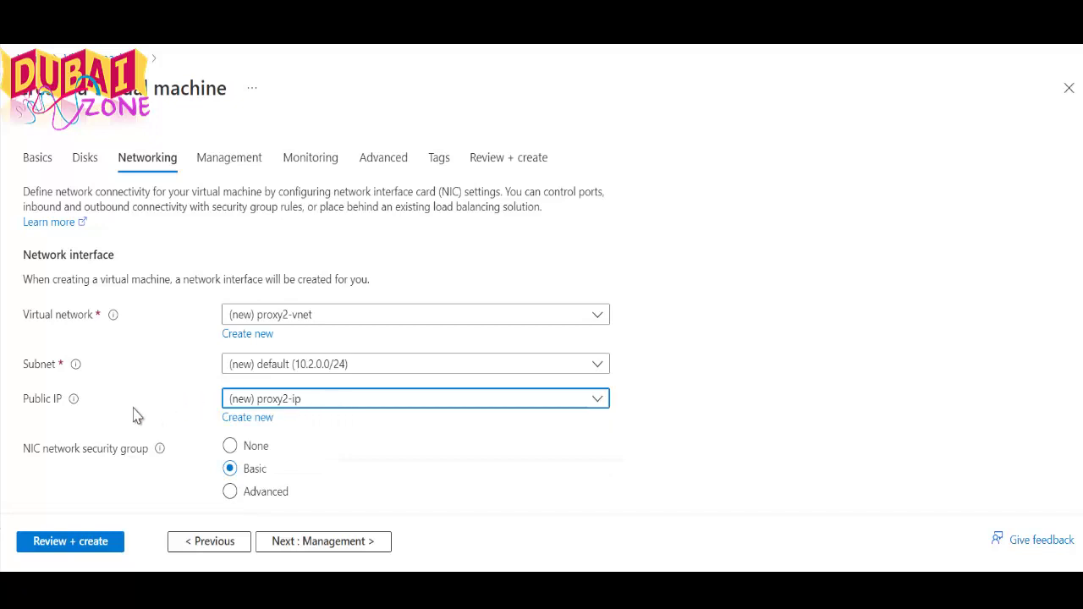
scroll(190, 389, "down", 2)
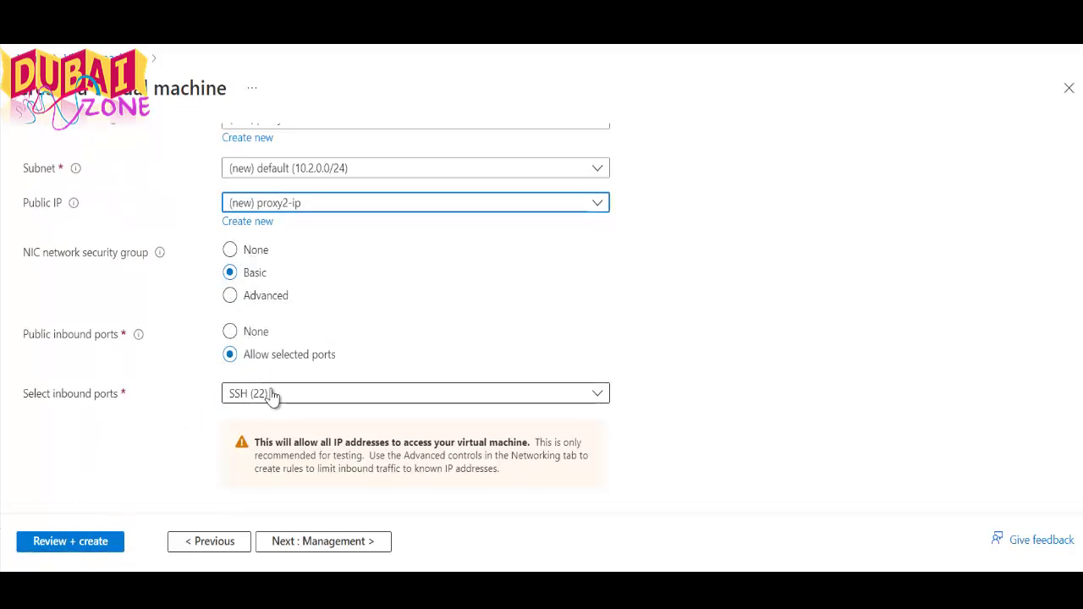
left_click(306, 396)
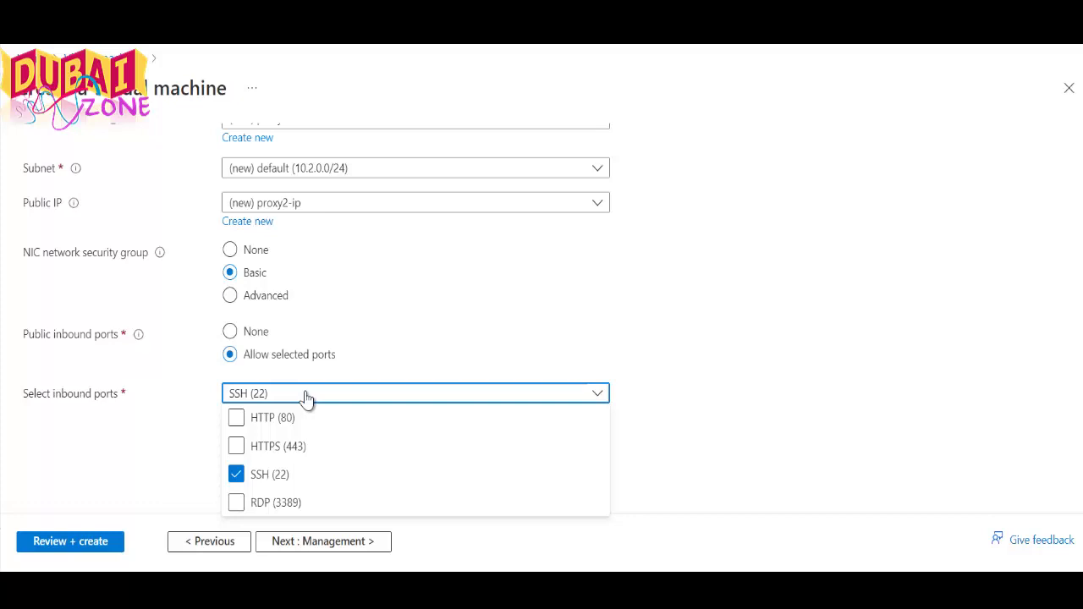
left_click(307, 397)
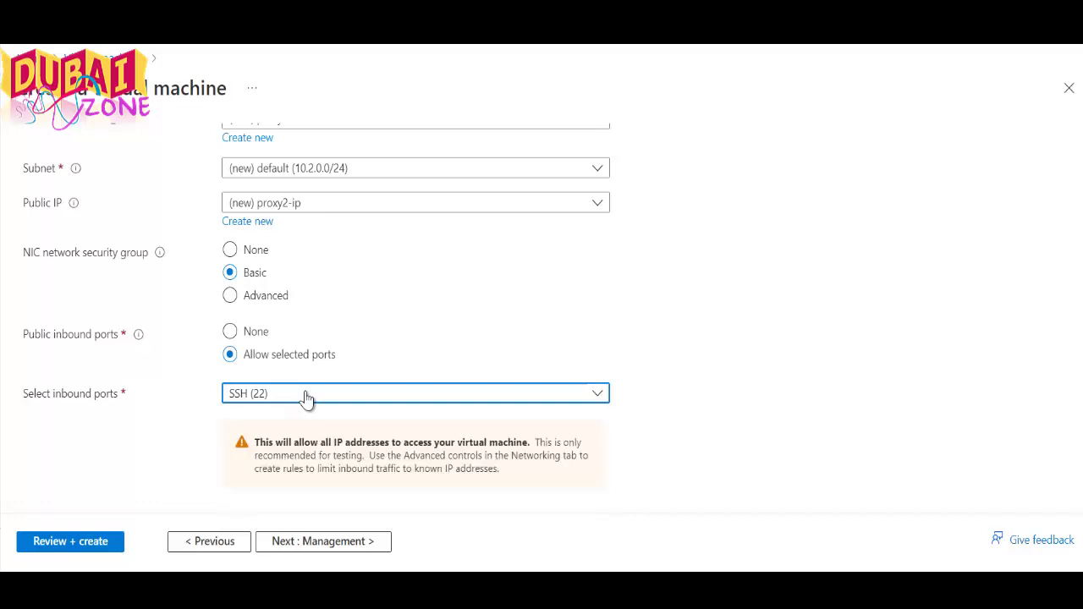
scroll(306, 398, "down", 2)
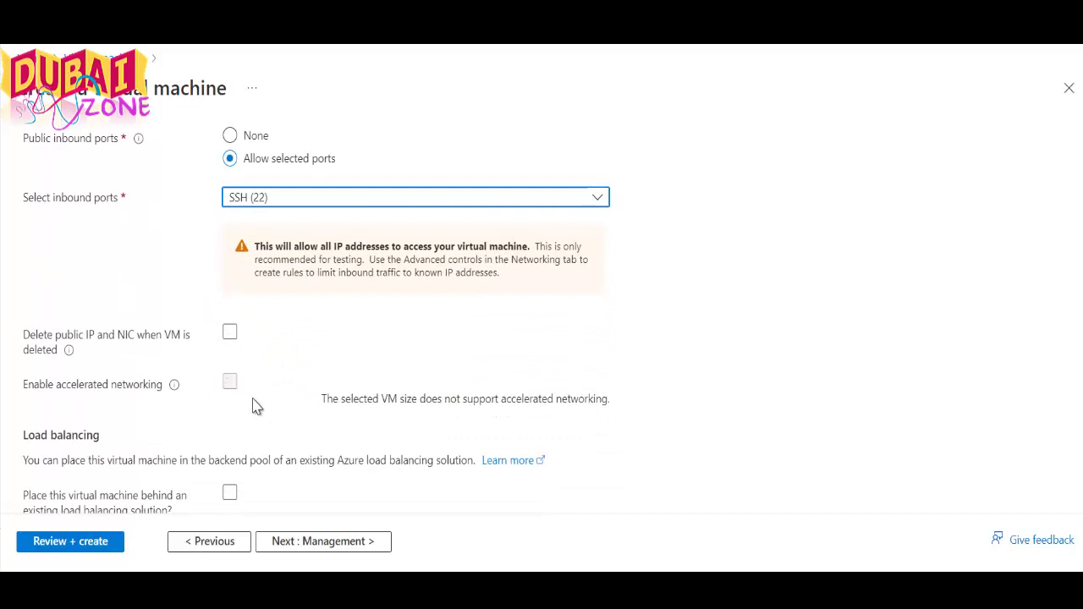
scroll(257, 407, "down", 1)
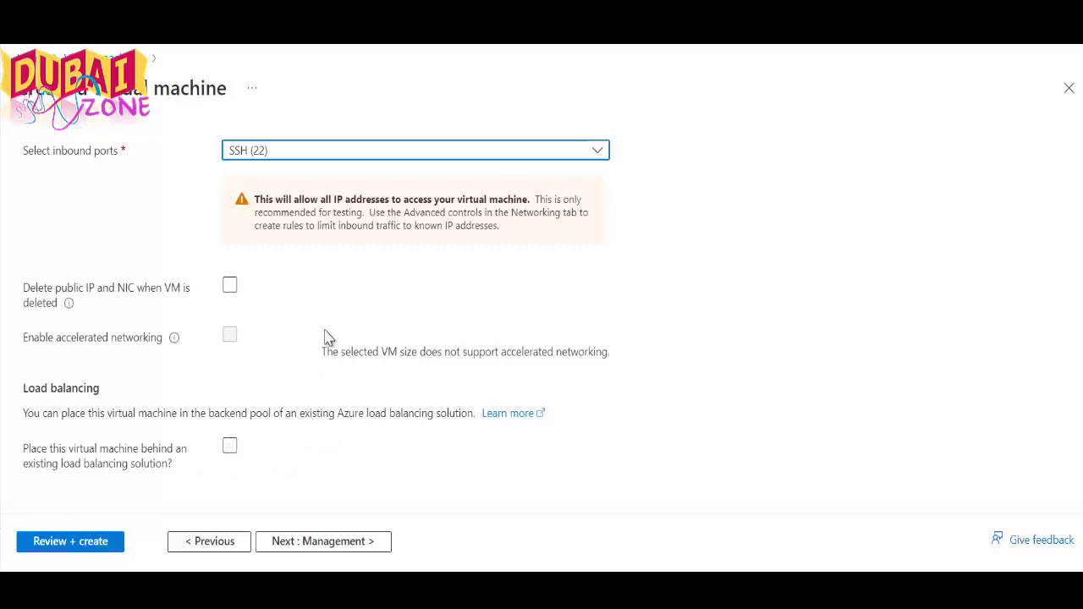
left_click(335, 546)
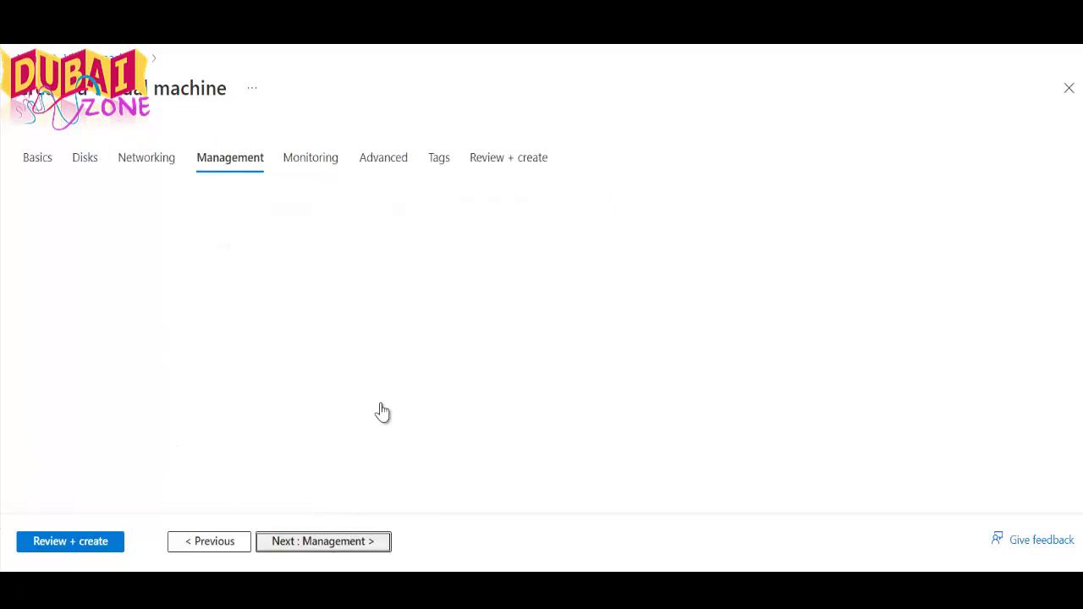
scroll(273, 370, "down", 2)
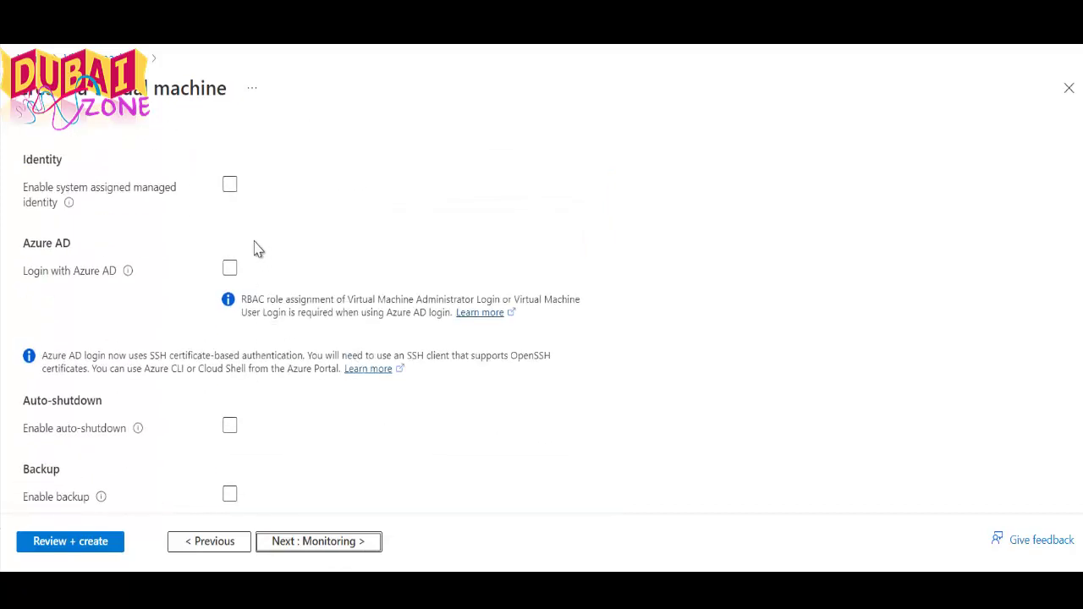
scroll(212, 246, "up", 1)
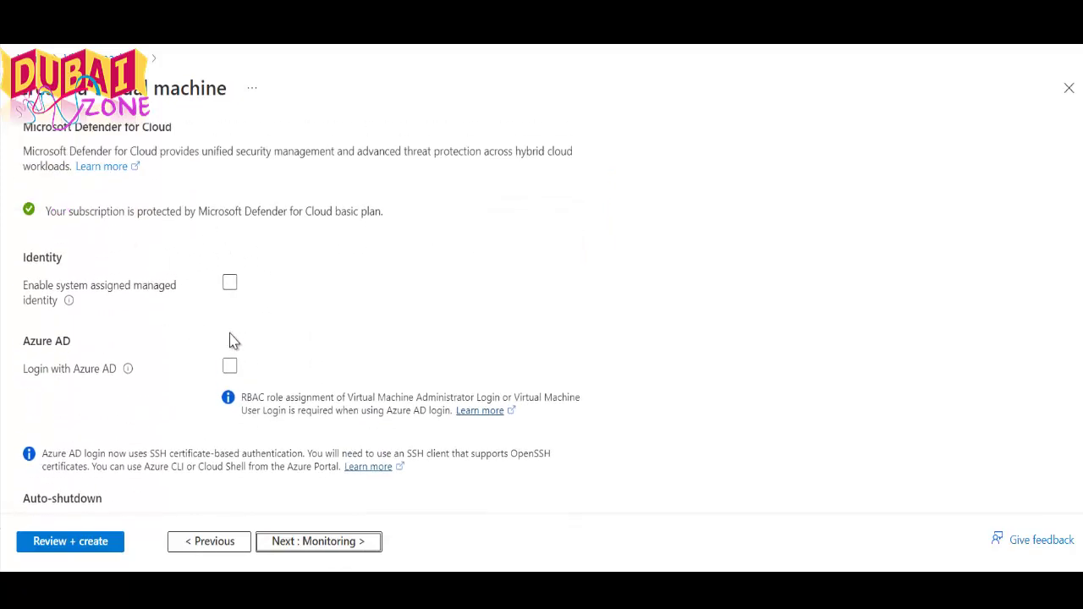
scroll(161, 364, "down", 2)
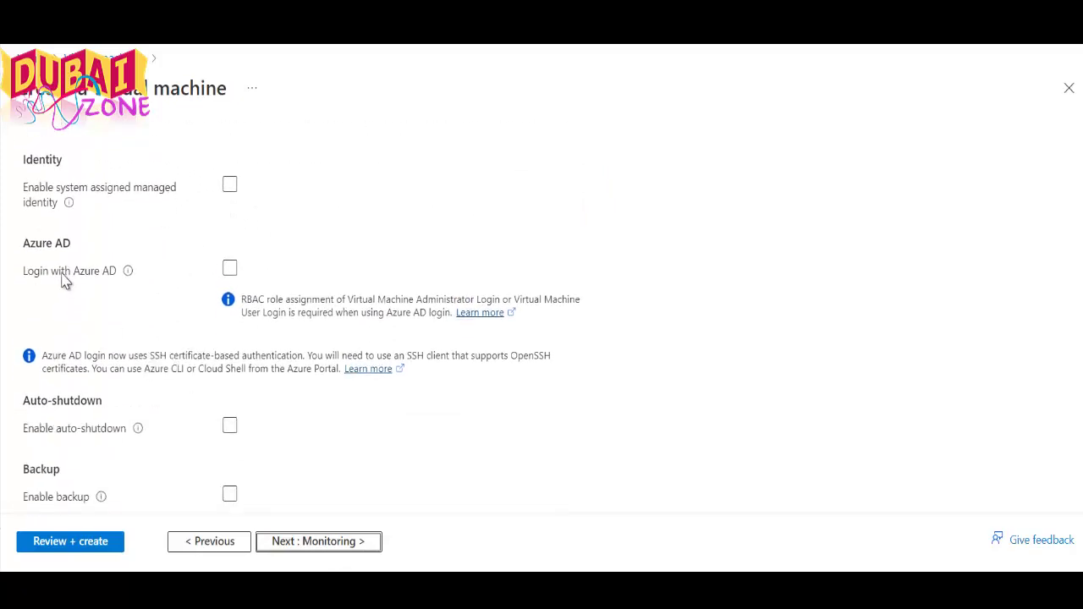
scroll(173, 364, "down", 2)
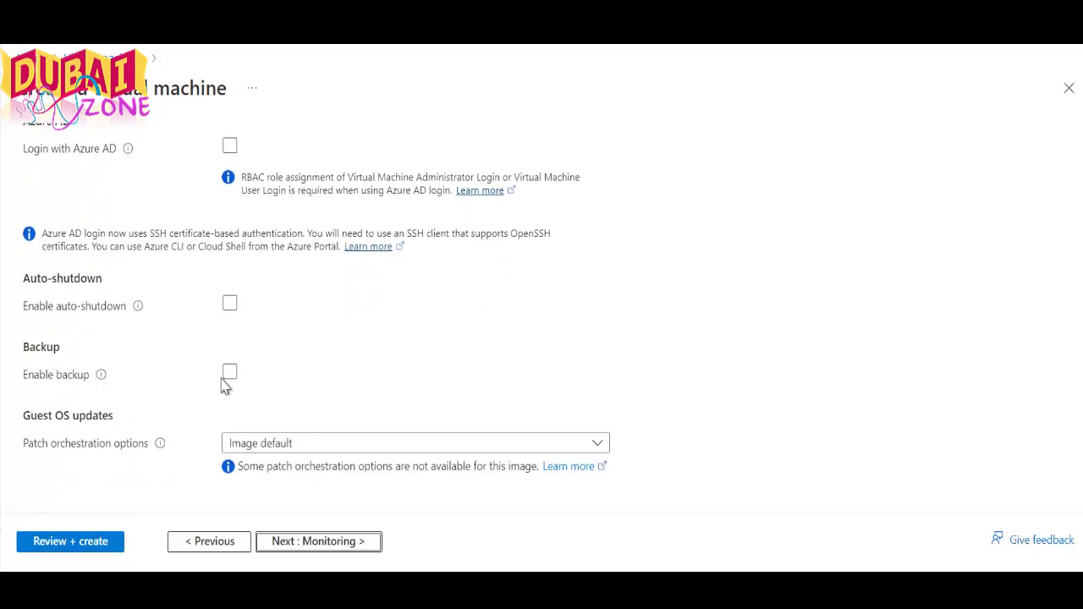
left_click(310, 543)
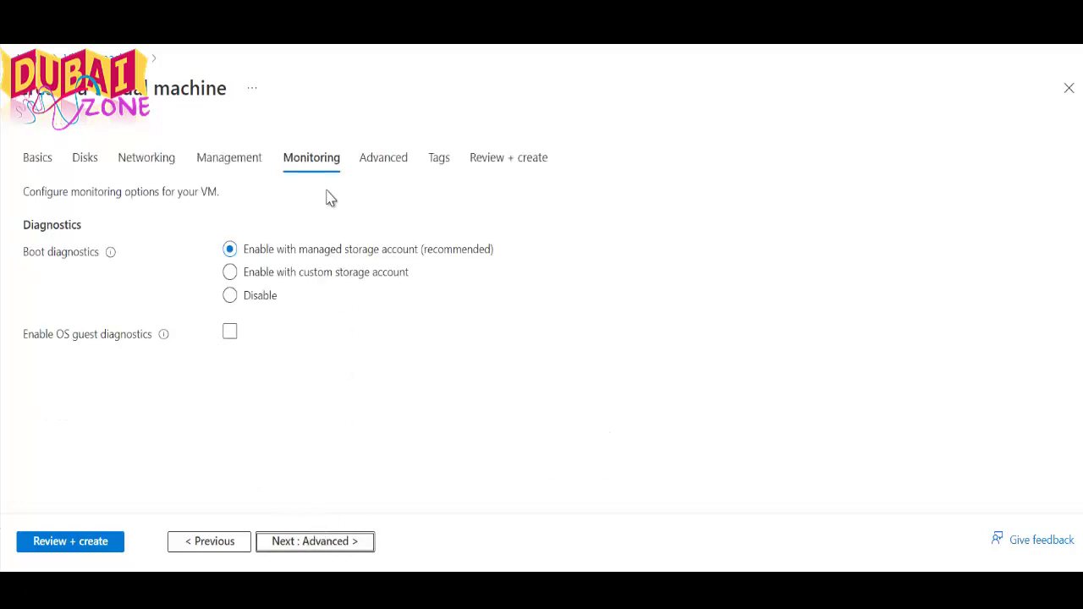
left_click(263, 298)
left_click(365, 172)
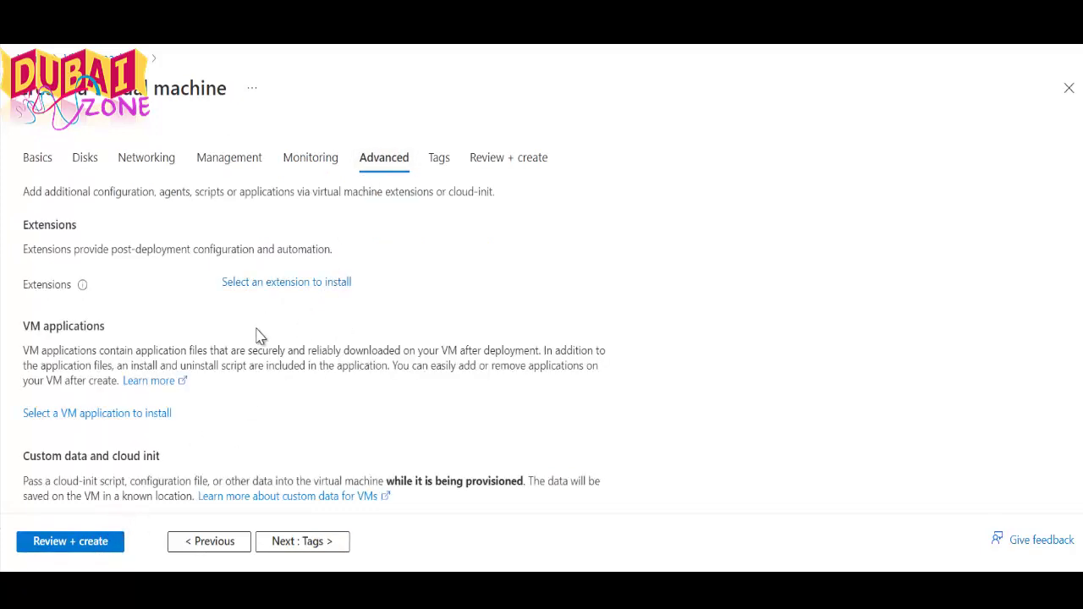
scroll(258, 336, "down", 3)
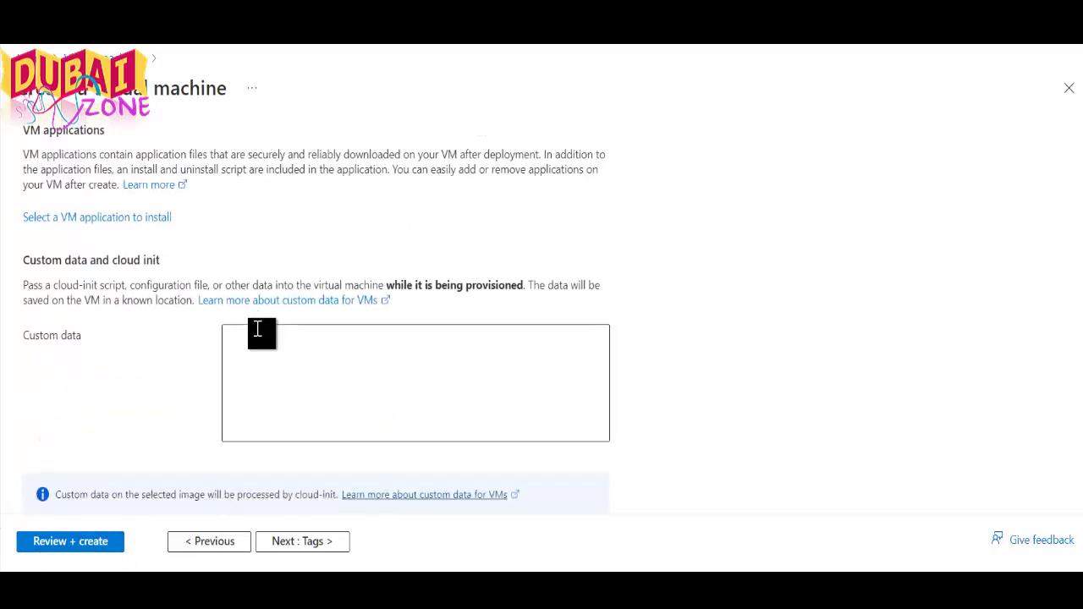
scroll(280, 329, "down", 3)
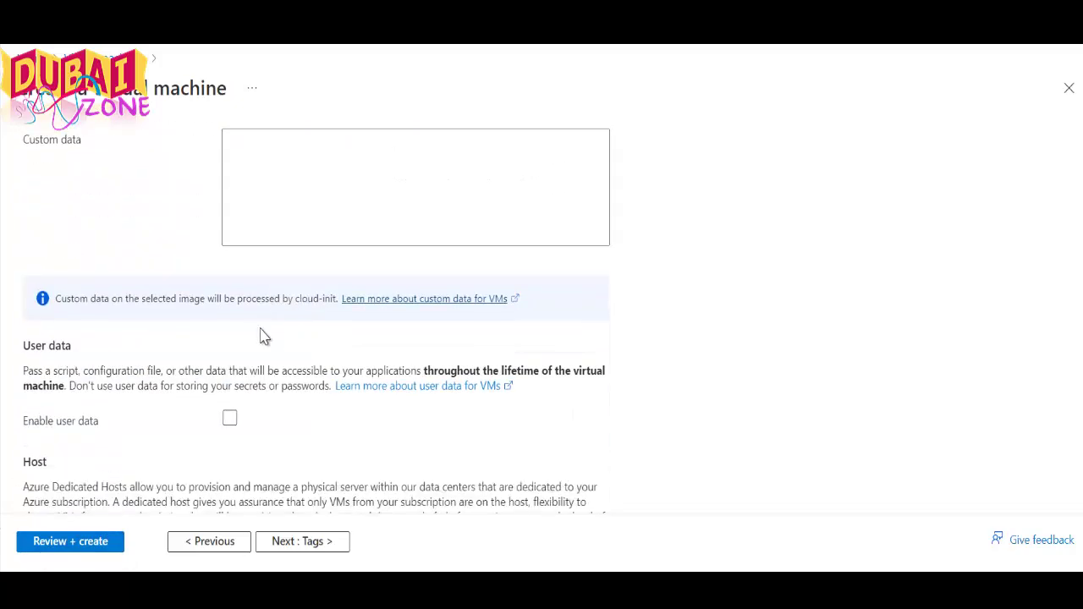
scroll(264, 336, "down", 3)
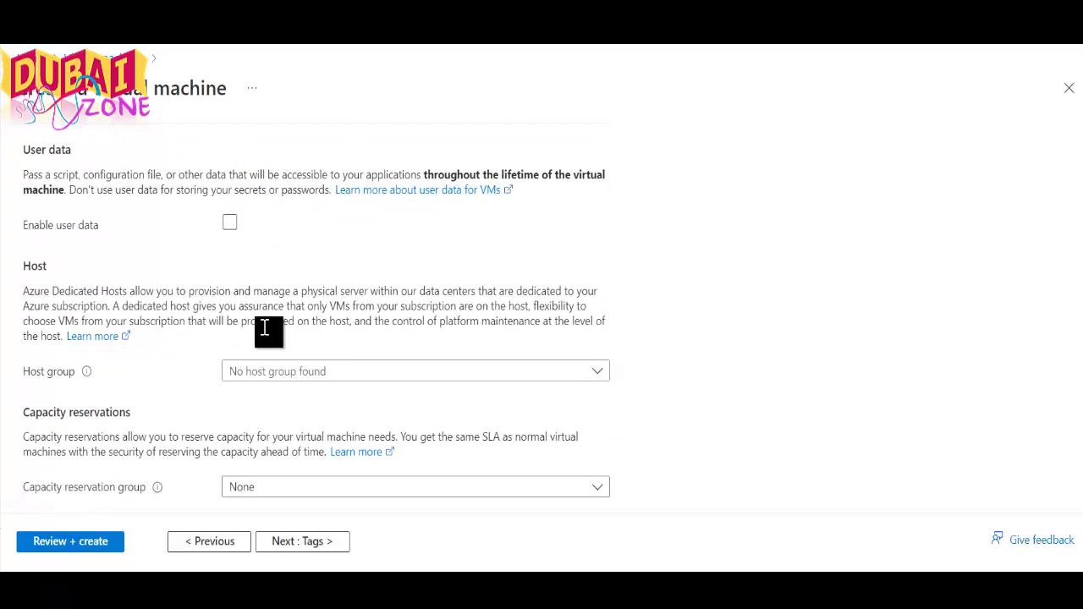
scroll(277, 313, "down", 1)
scroll(279, 318, "down", 1)
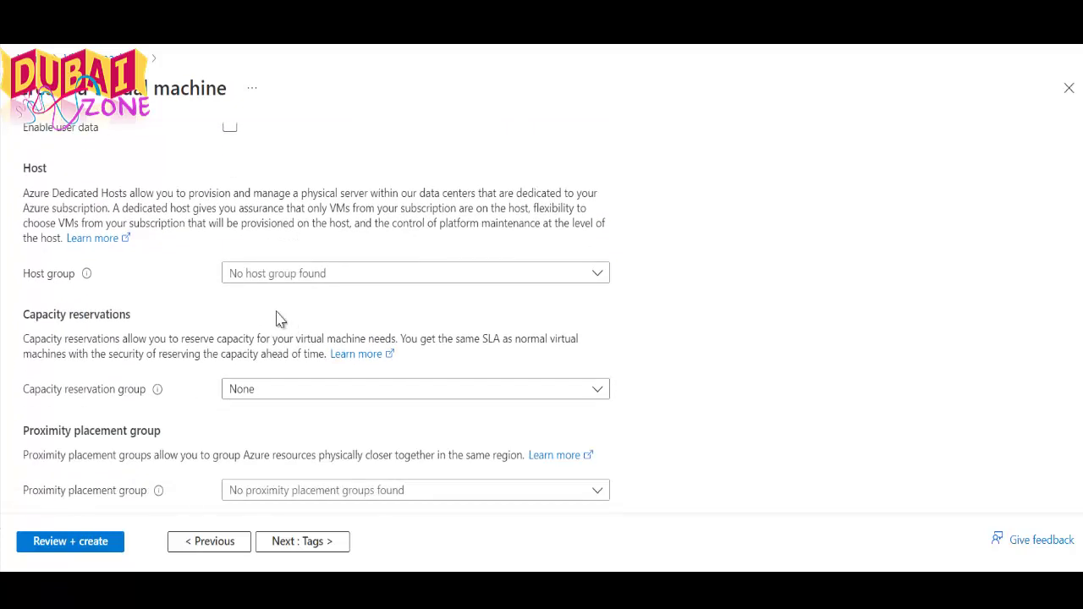
left_click(430, 281)
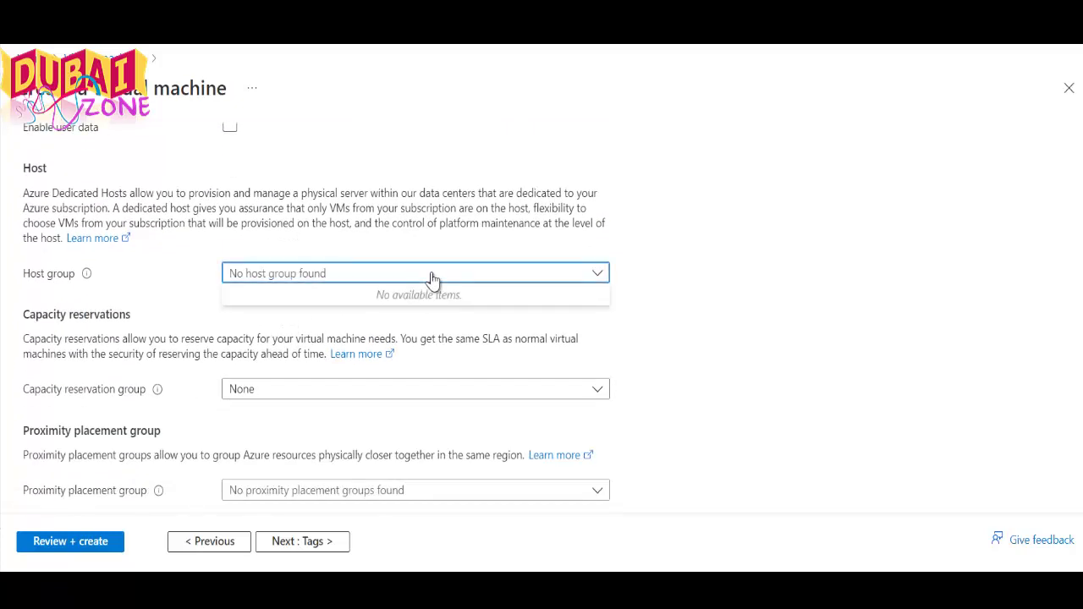
left_click(428, 279)
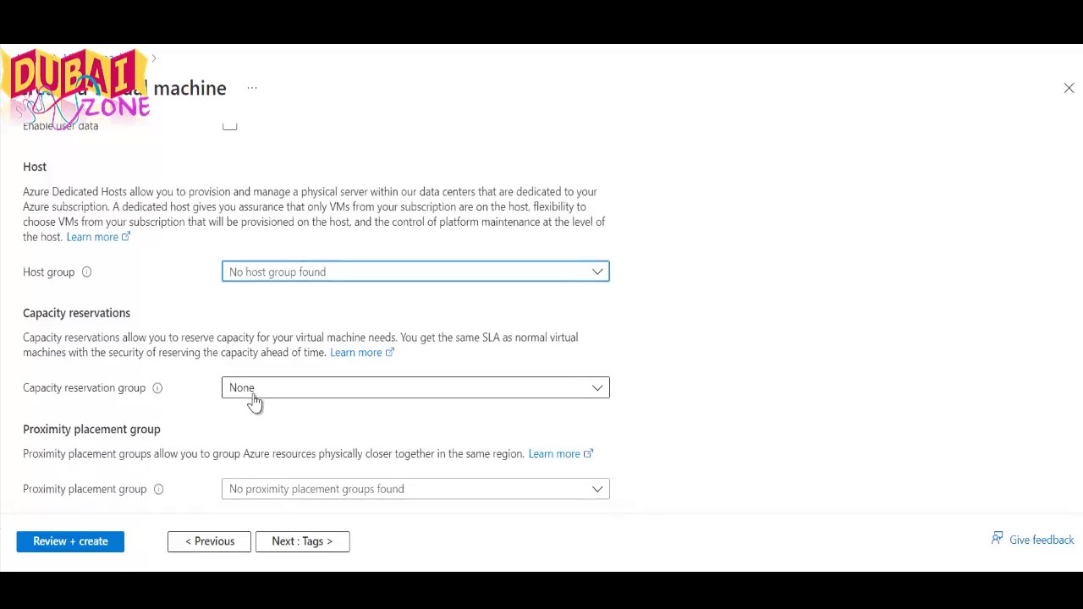
scroll(250, 405, "down", 1)
left_click(327, 462)
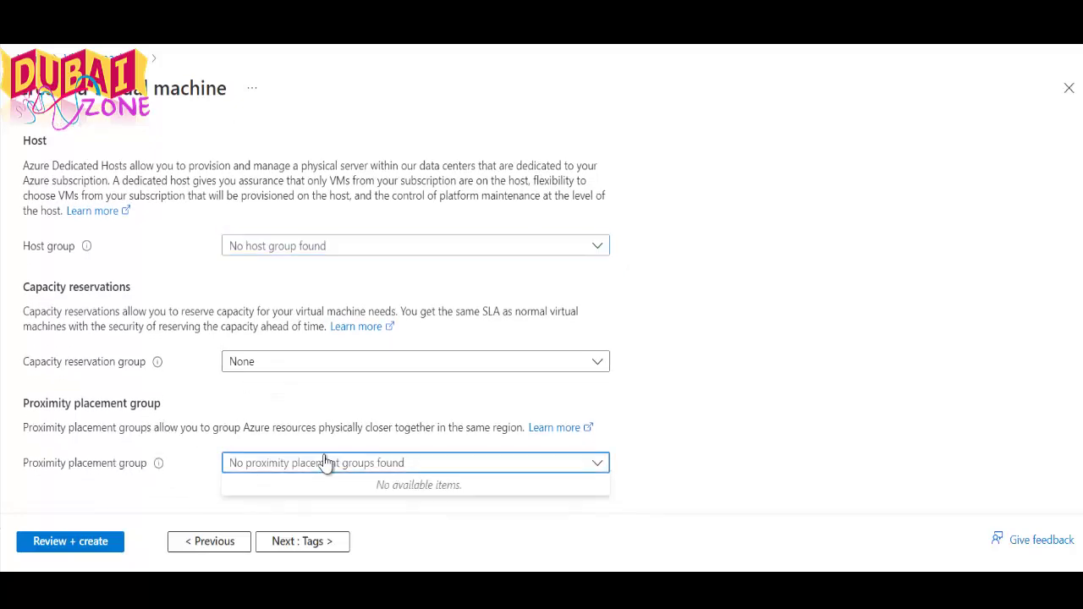
left_click(327, 462)
scroll(245, 252, "up", 2)
scroll(246, 254, "up", 6)
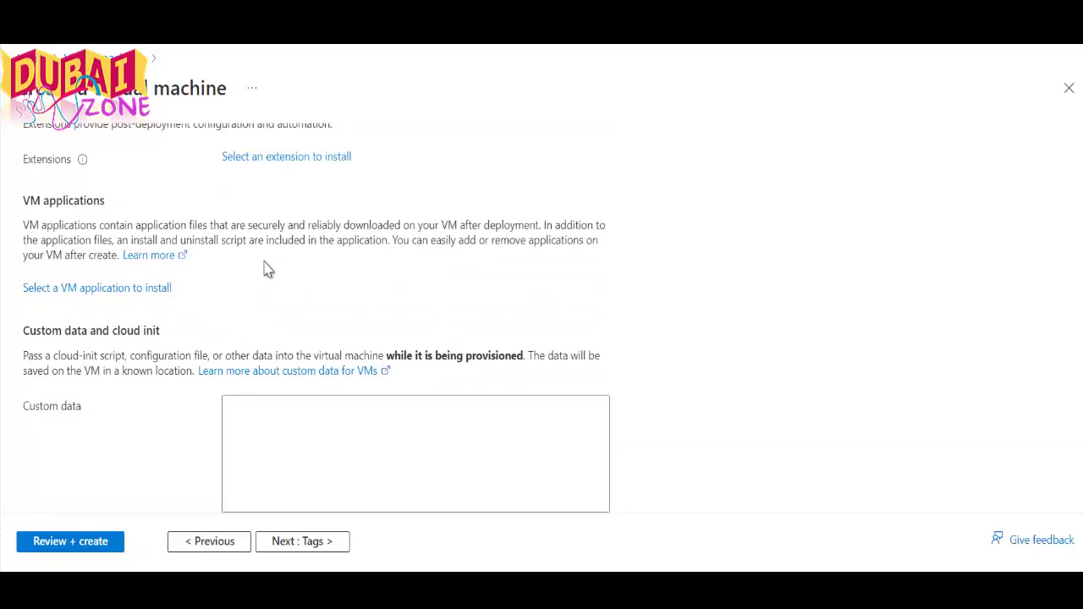
Inspect the Tags tab's resource list without adding any tags, then go to Review + create
left_click(433, 166)
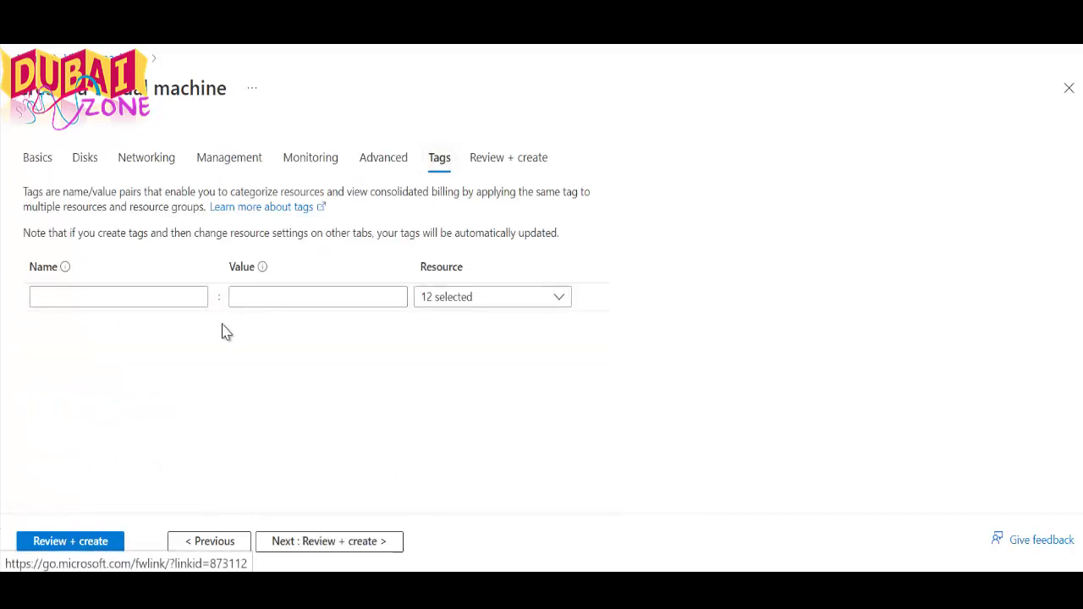
left_click(464, 303)
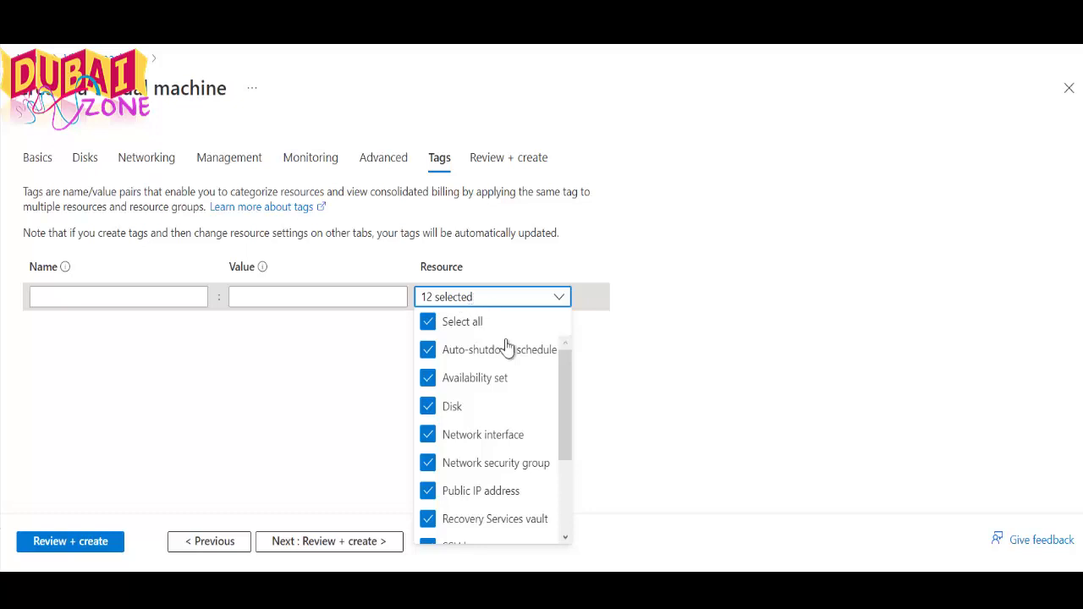
left_click_drag(561, 381, 570, 464)
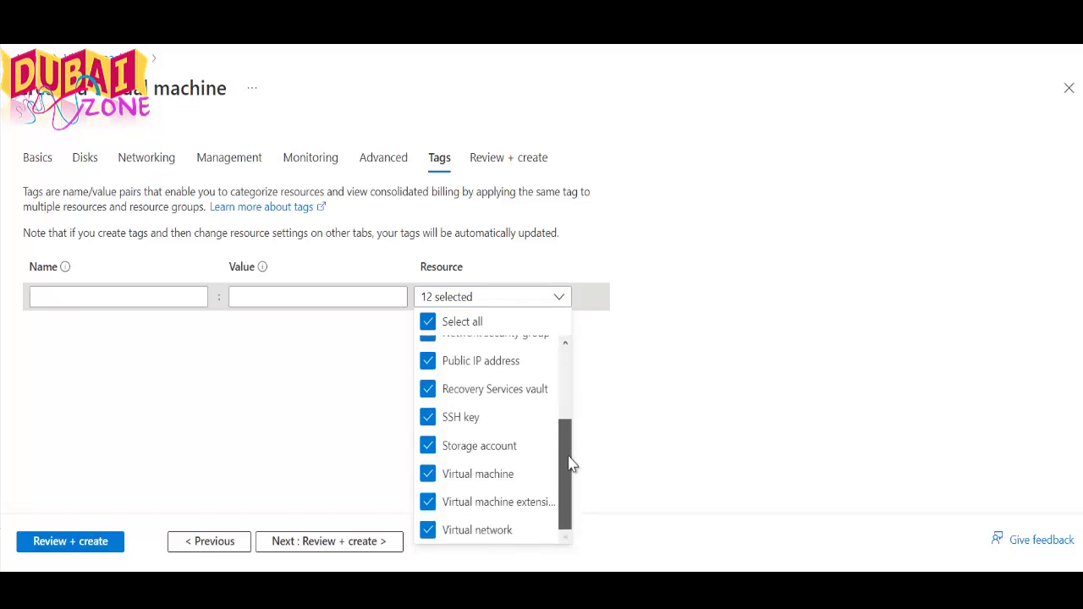
left_click_drag(570, 462, 571, 358)
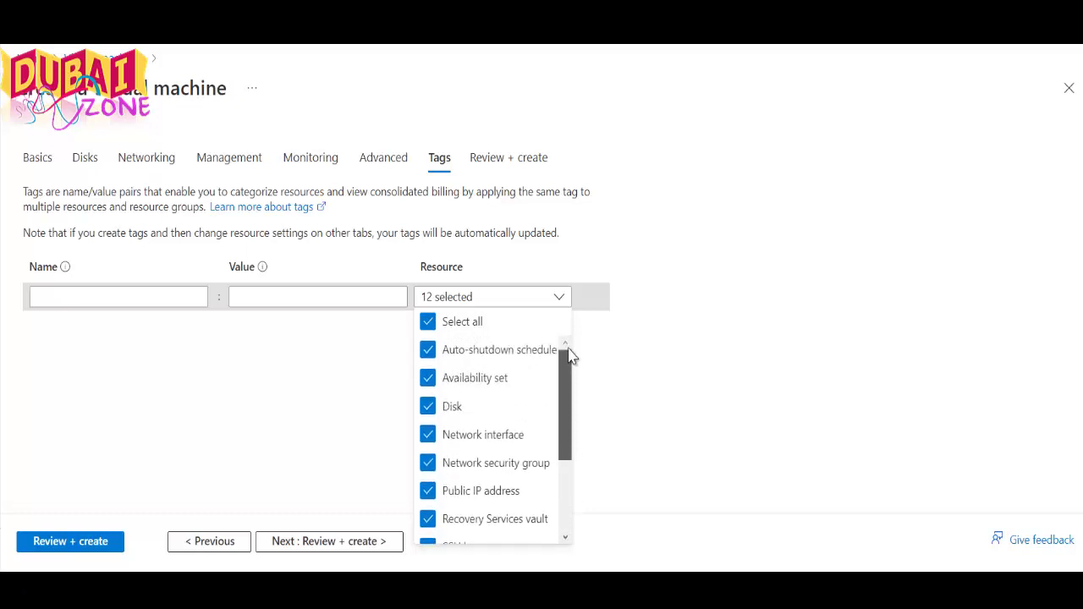
left_click(617, 380)
left_click(491, 162)
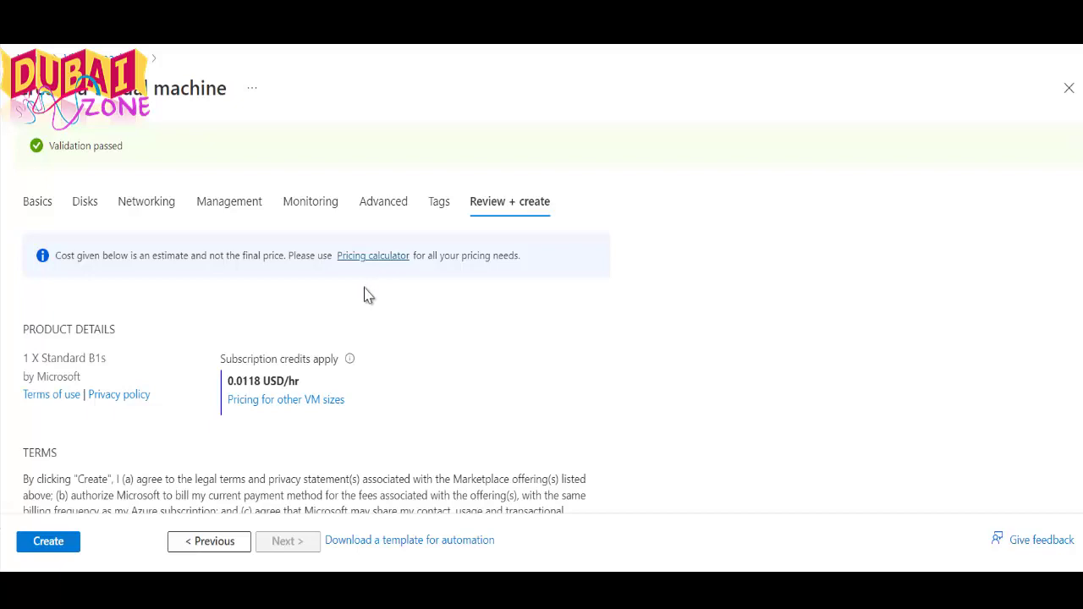
Look over the validated review summary and submit Create for the proxy2 VM
scroll(366, 294, "down", 3)
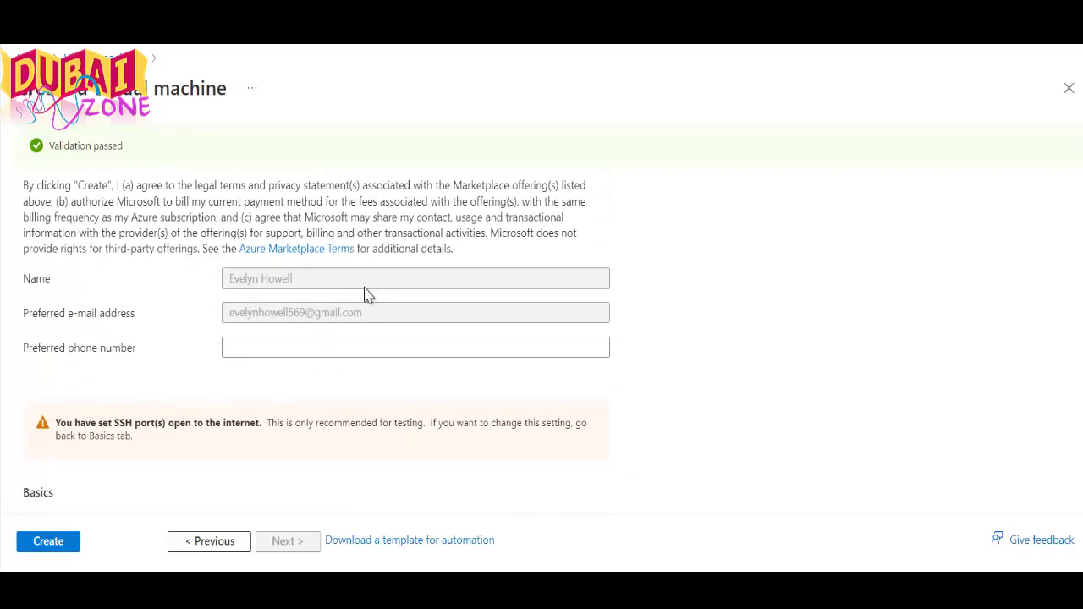
scroll(366, 293, "down", 2)
scroll(191, 436, "down", 3)
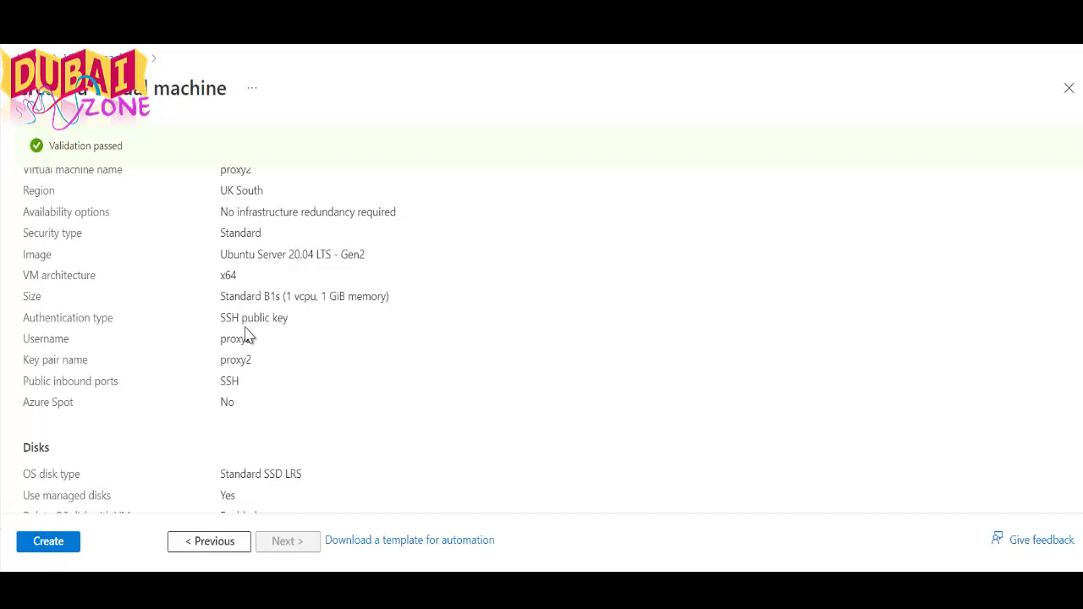
left_click(58, 541)
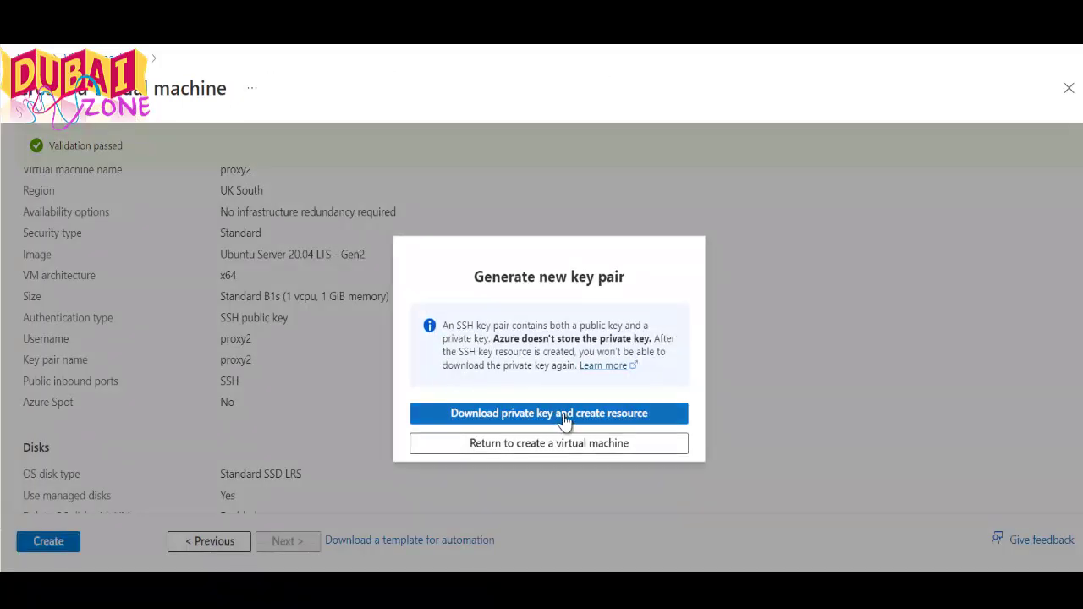
Download the proxy2 private key and create the VM, waiting until deployment completes
left_click(566, 414)
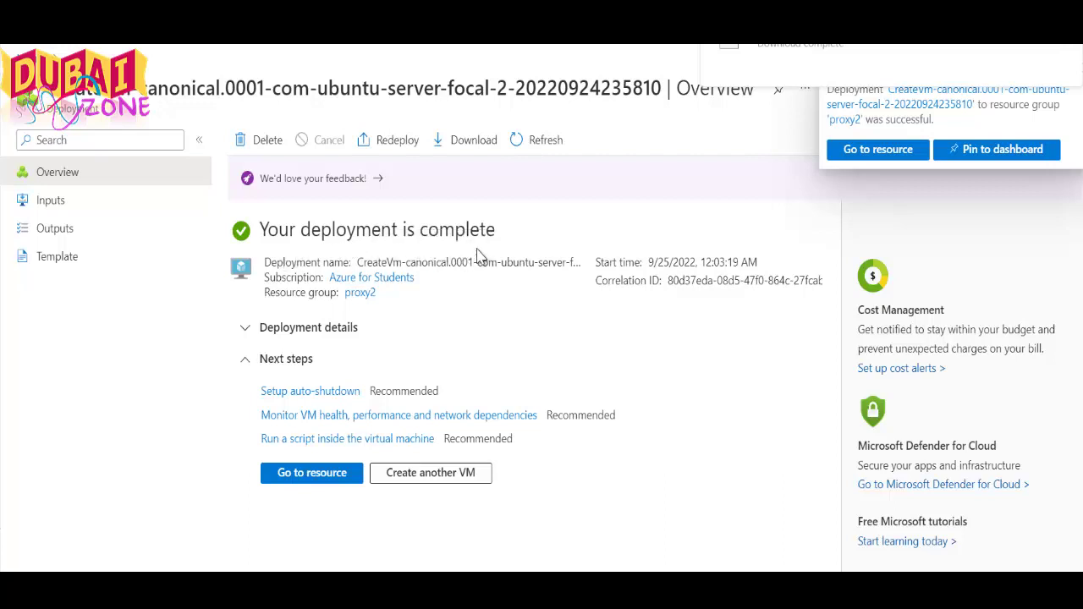
Go to the running proxy2 VM's overview, showing public IP 20.77.79.113
left_click(314, 474)
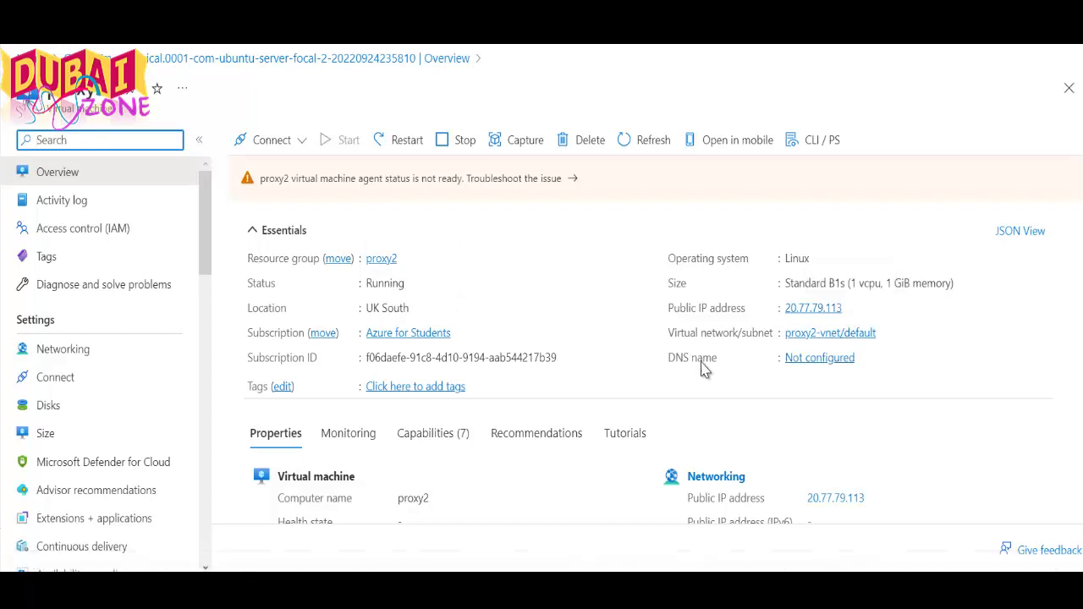
Enter 'proxy' as the public IP's DNS name label under .uksouth.cloudapp.azure.com and save it
left_click(799, 370)
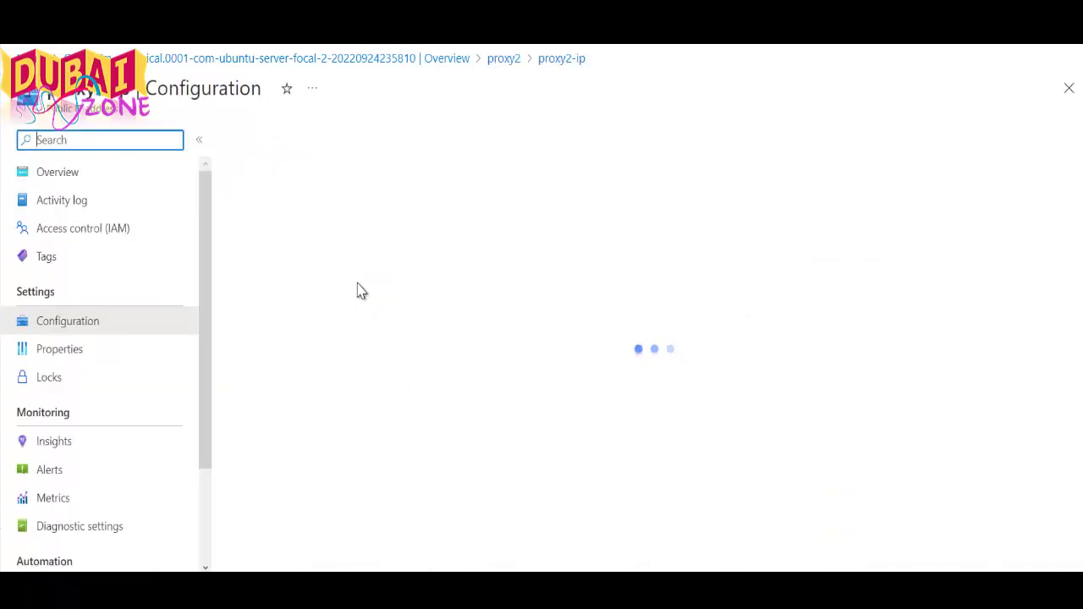
left_click(331, 350)
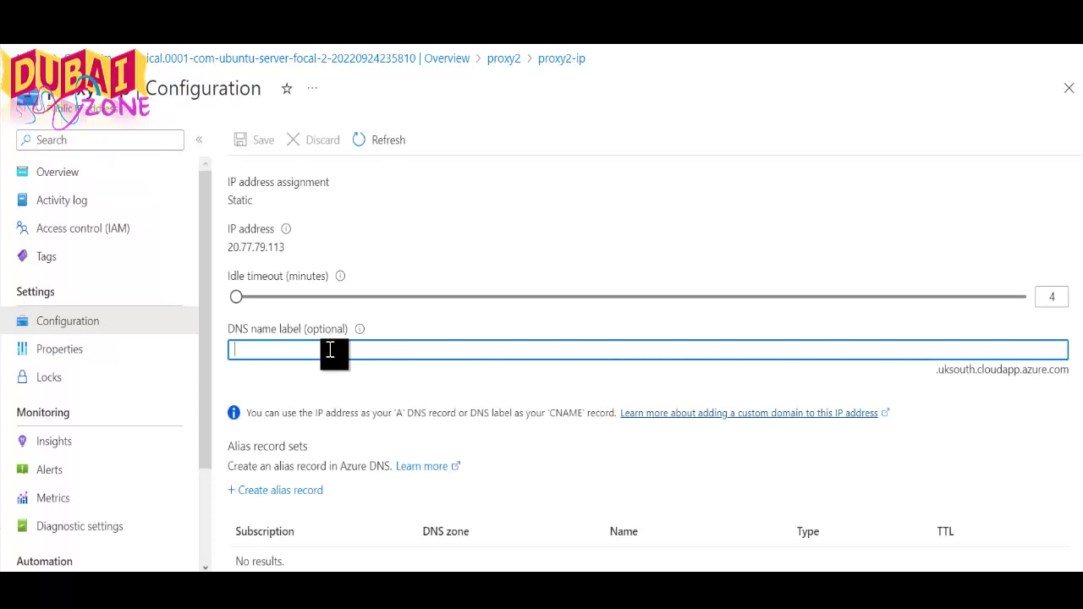
type("pr")
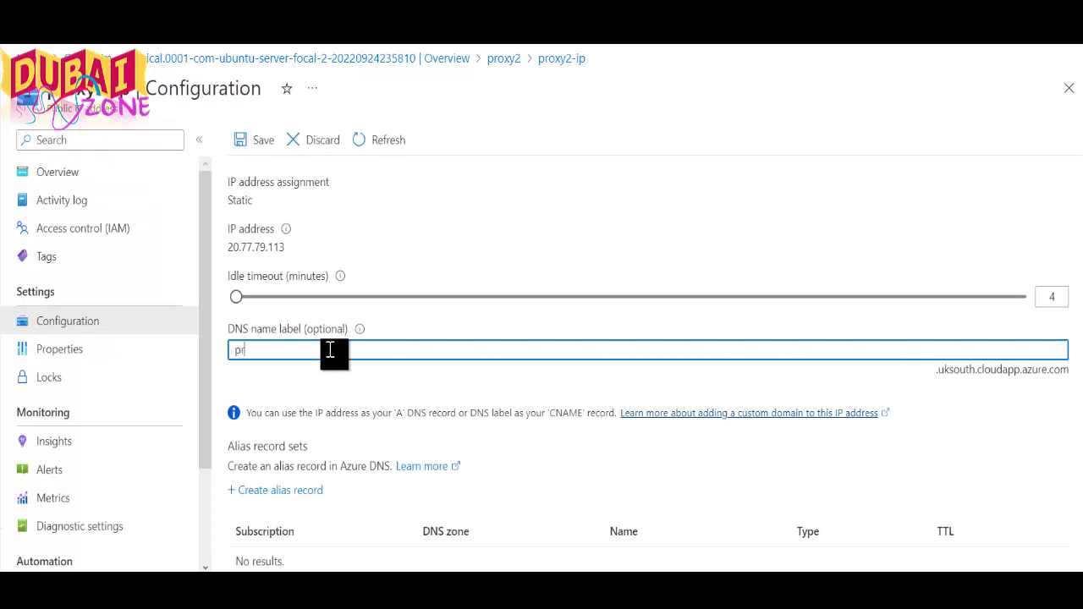
type("oxy")
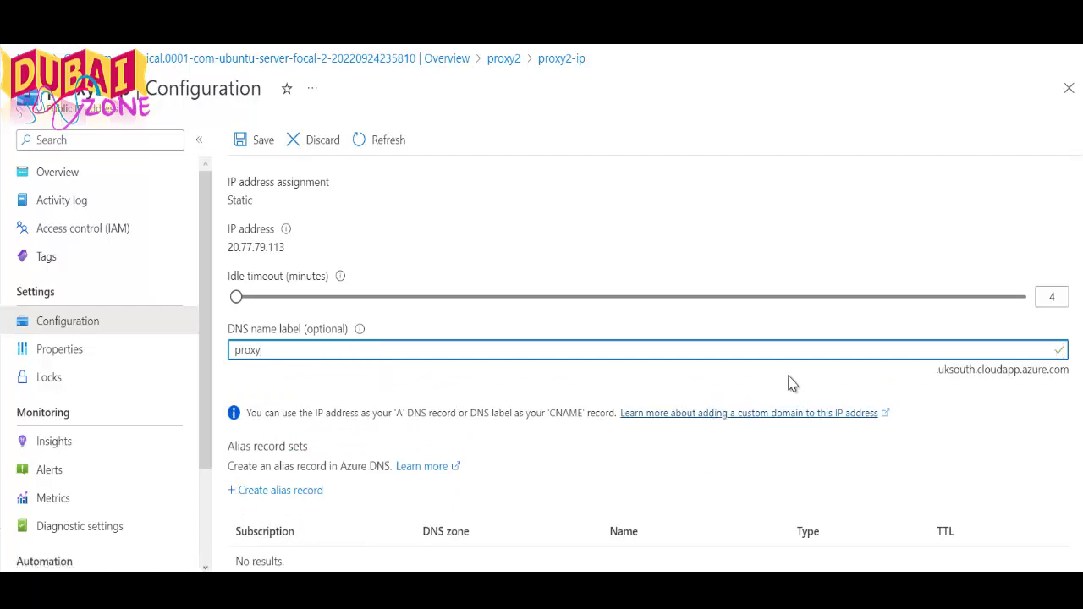
scroll(656, 393, "down", 2)
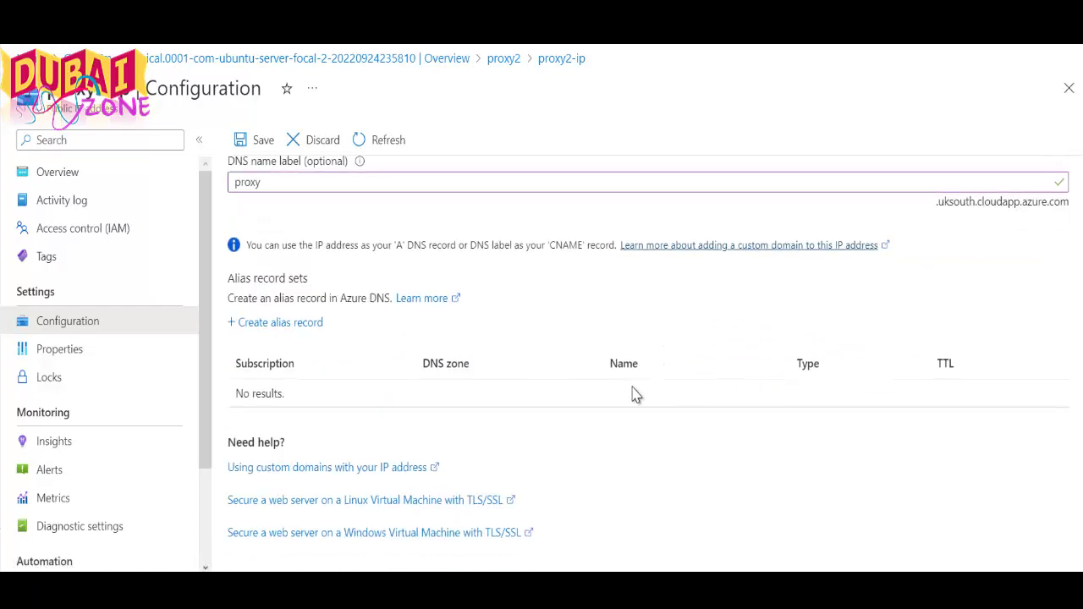
scroll(637, 396, "up", 2)
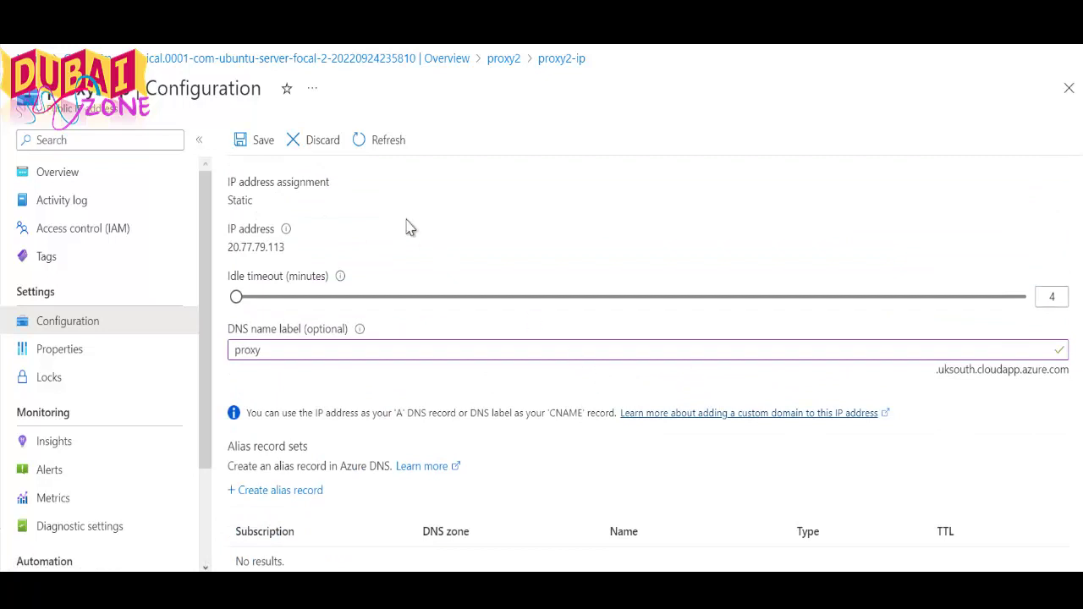
left_click(246, 139)
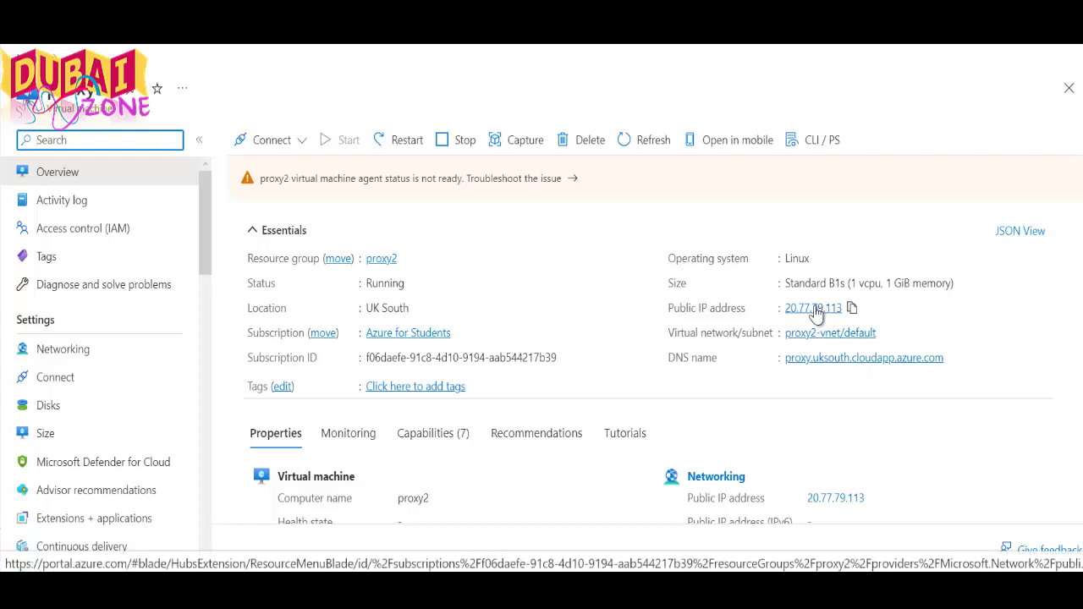
Copy the VM's public IP address 20.77.79.113 from the overview
left_click(852, 308)
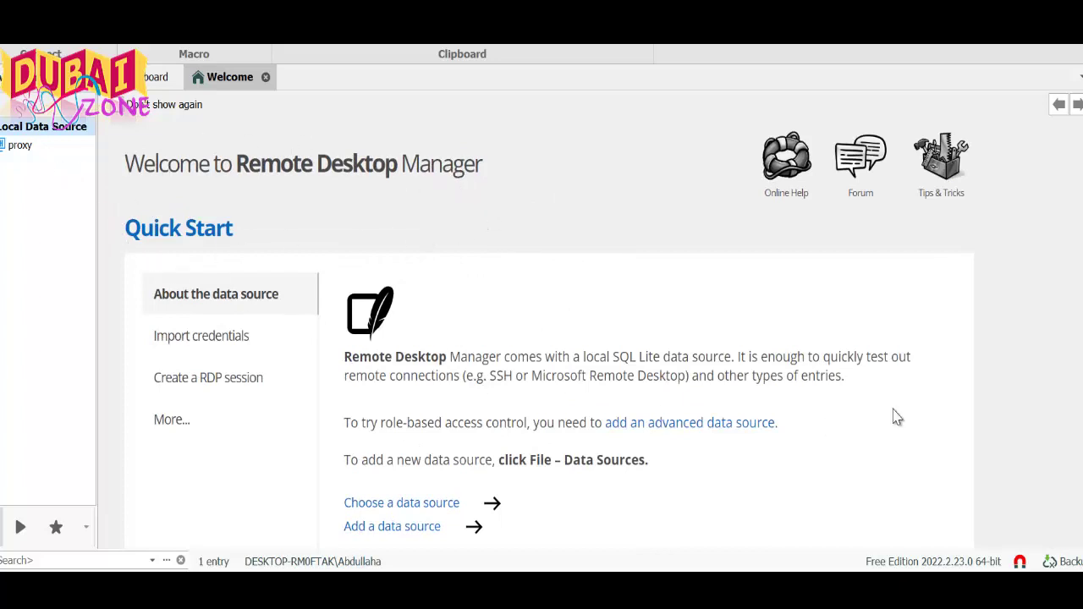
Go to the Remote Desktop Manager Dashboard and start a New Entry
scroll(558, 324, "down", 2)
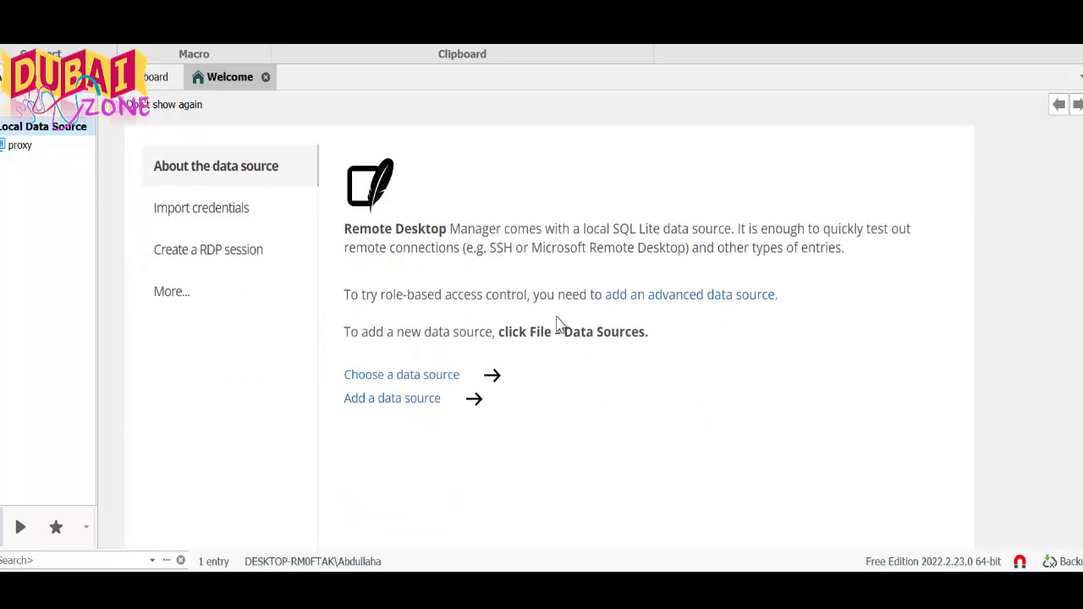
scroll(558, 325, "up", 2)
key("alt+f")
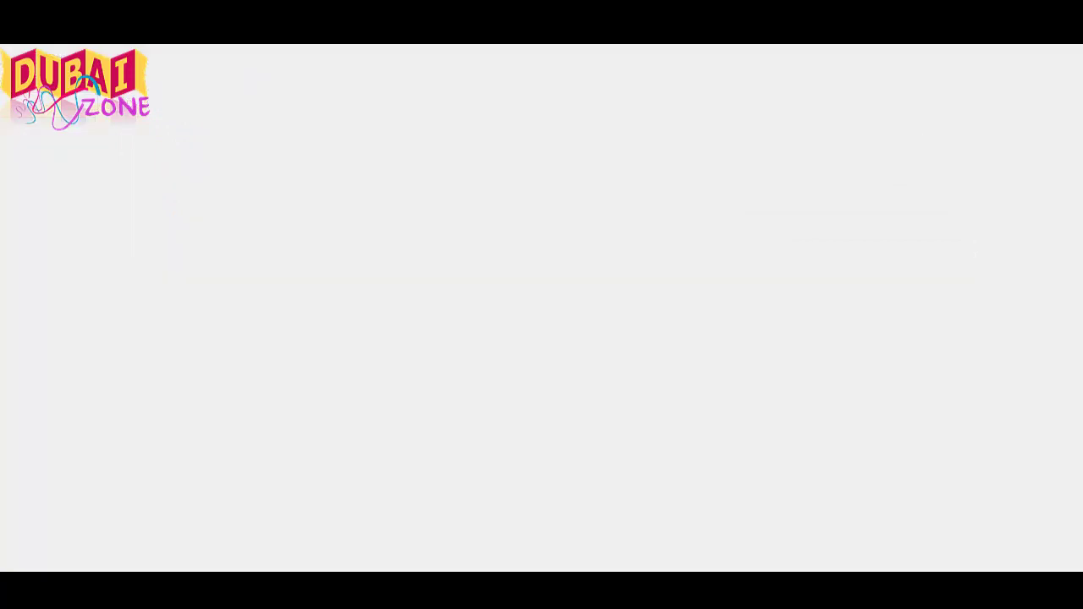
key("Escape")
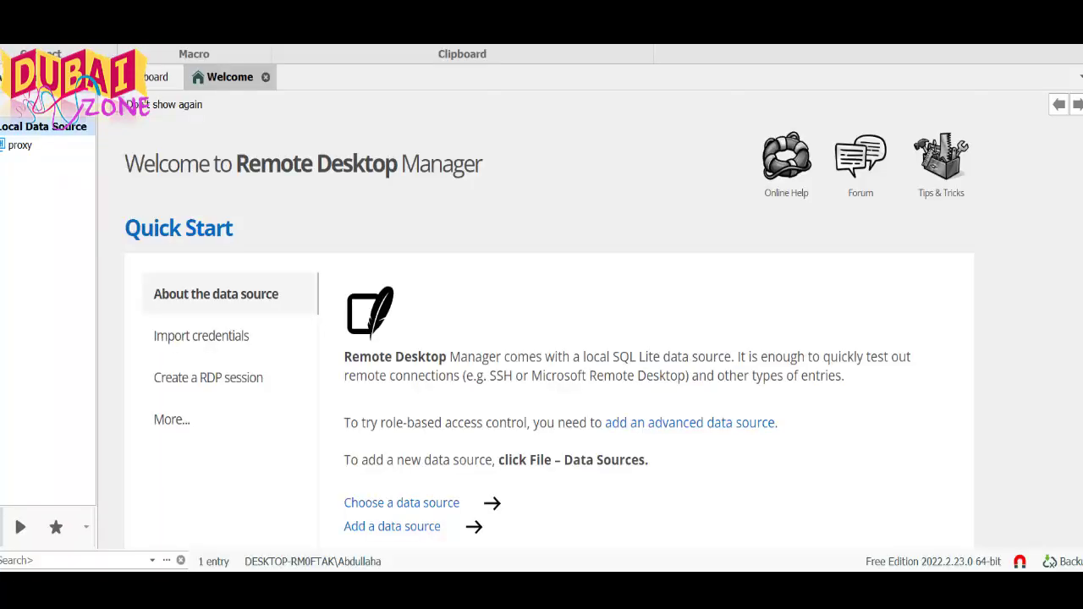
left_click(151, 83)
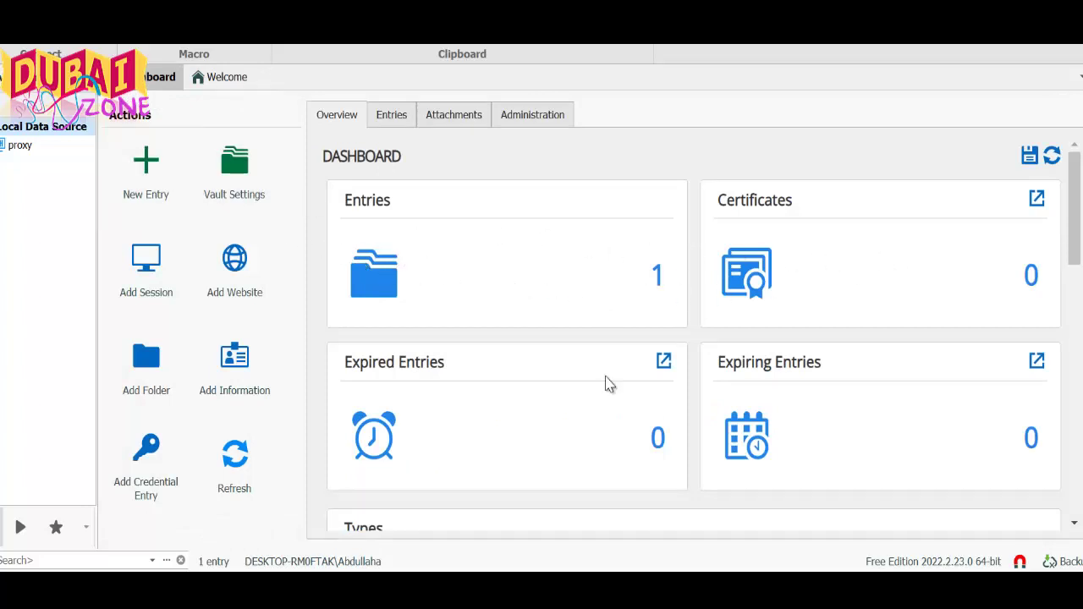
left_click(146, 170)
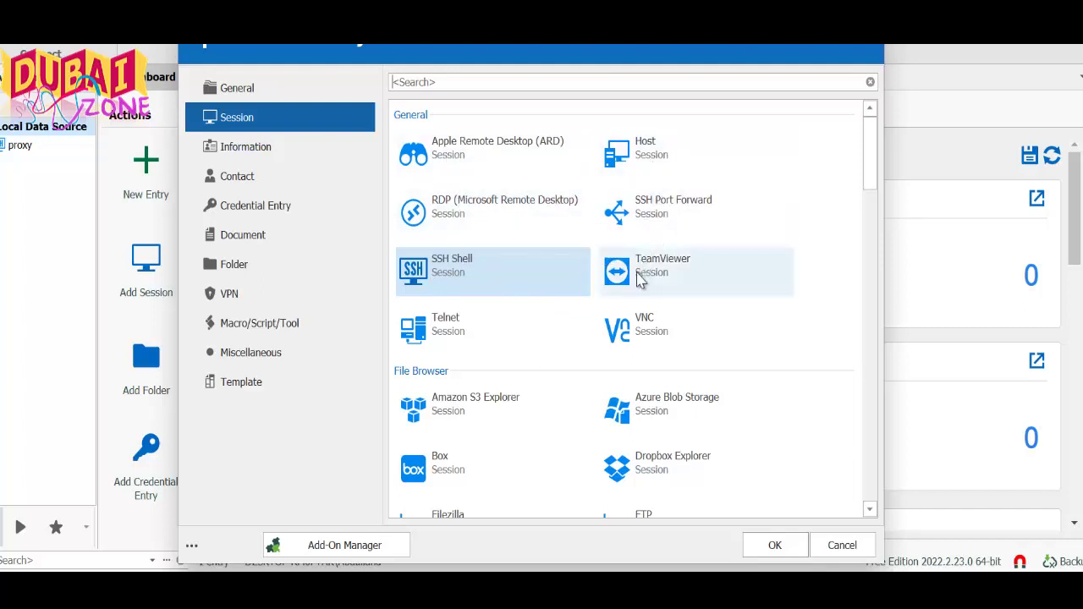
Scroll through the available session types and confirm SSH Shell as the entry type
scroll(638, 280, "down", 3)
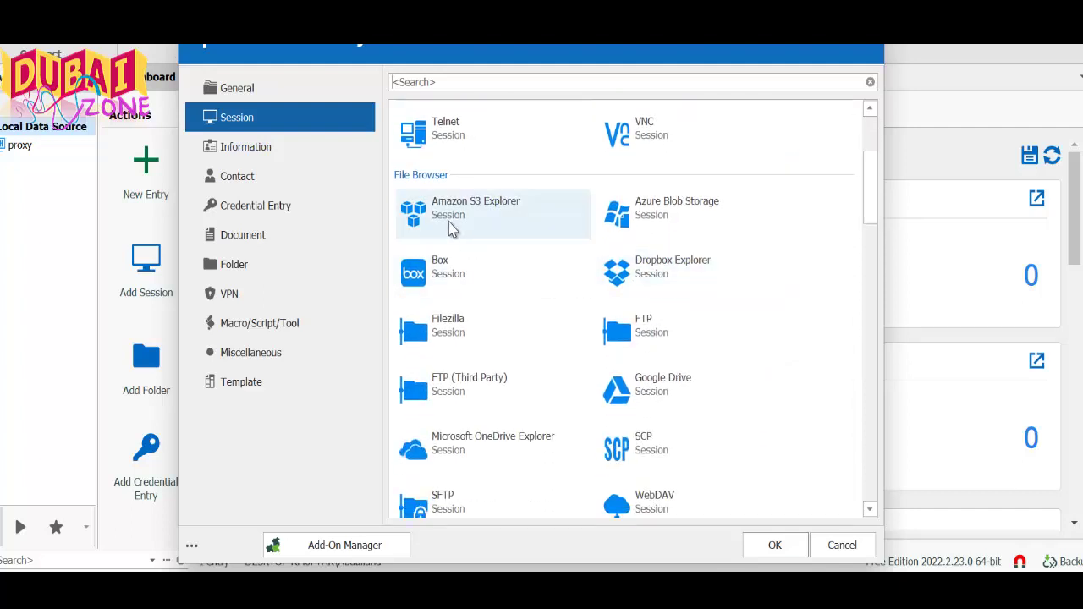
scroll(626, 355, "down", 4)
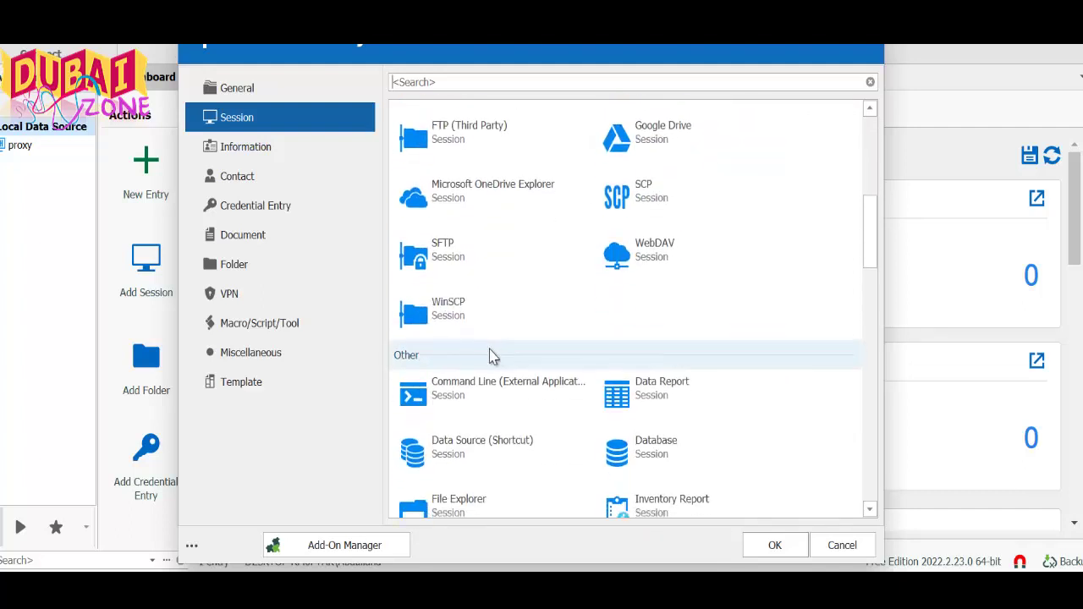
scroll(474, 339, "down", 3)
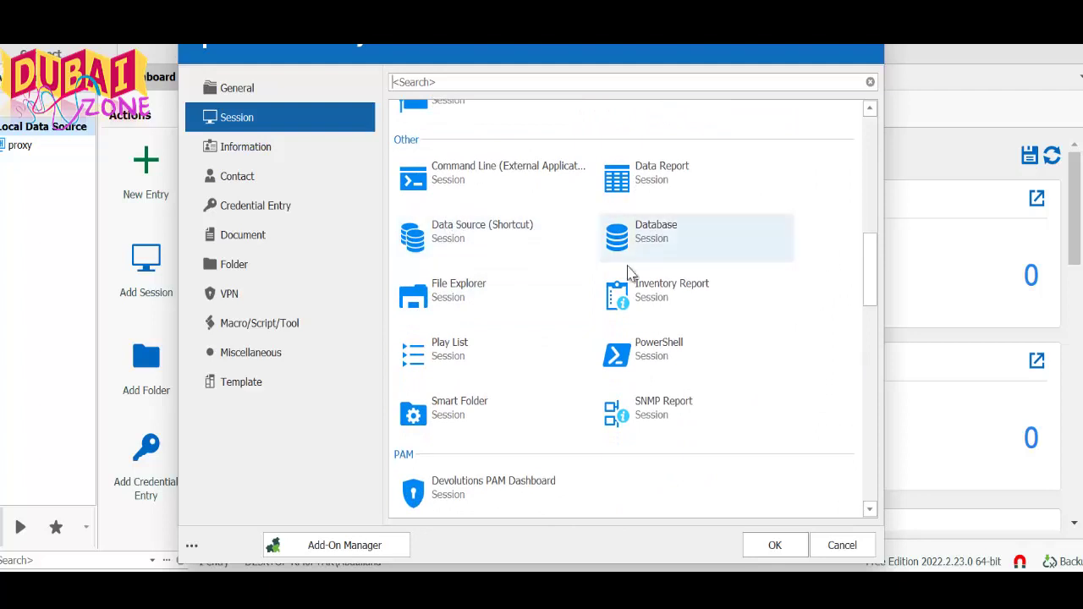
scroll(524, 402, "down", 3)
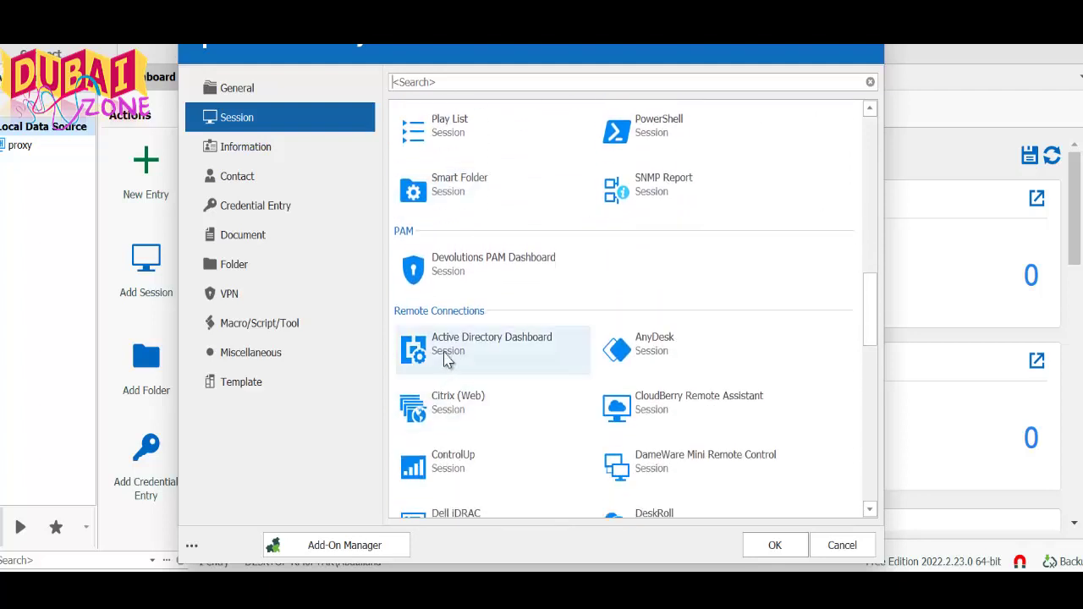
scroll(642, 373, "down", 6)
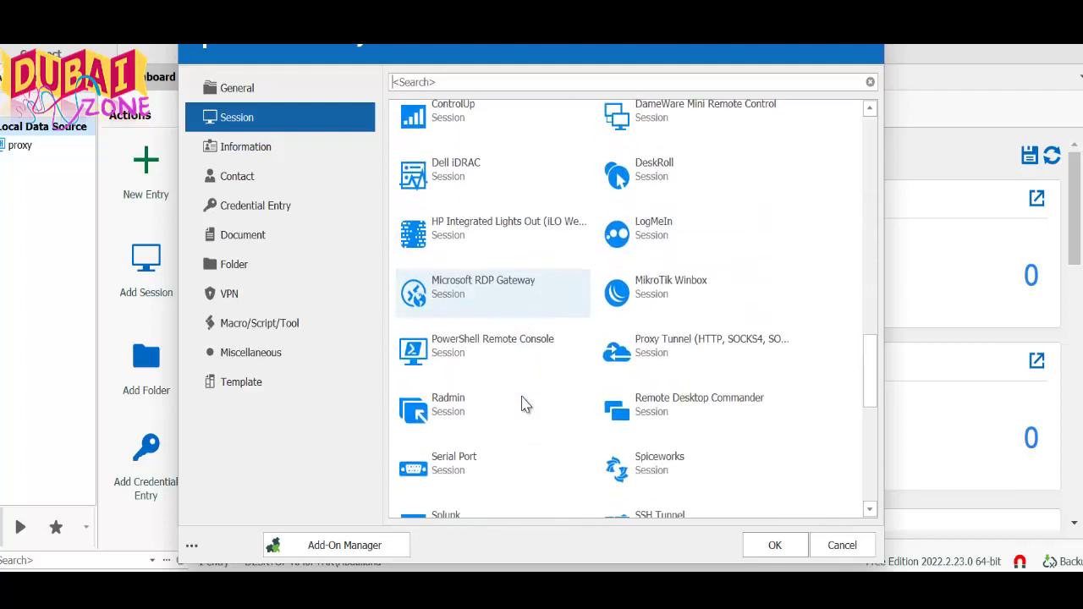
scroll(520, 403, "down", 3)
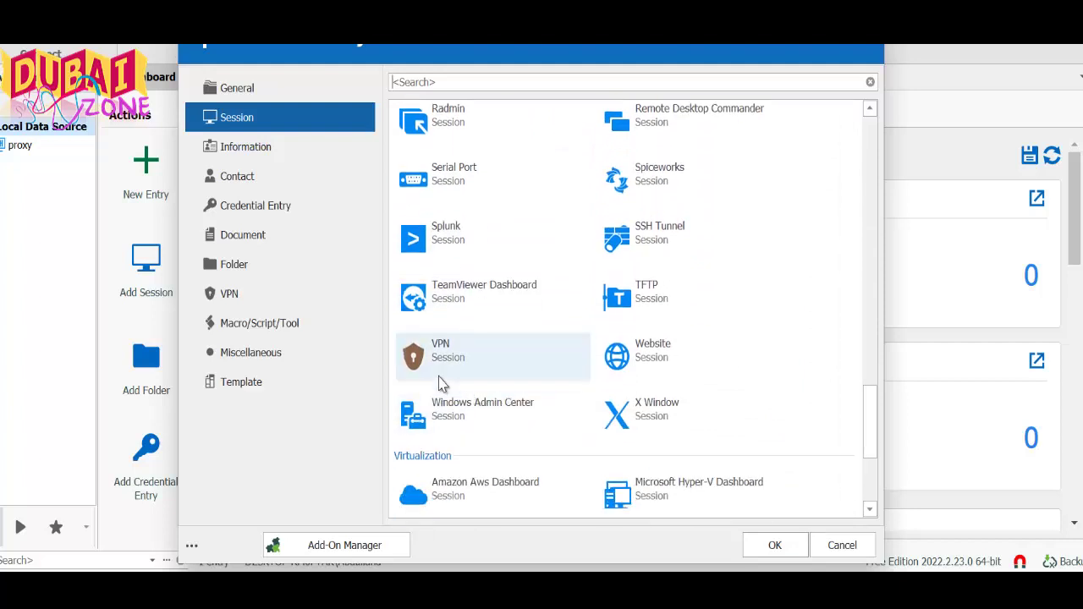
scroll(641, 382, "down", 3)
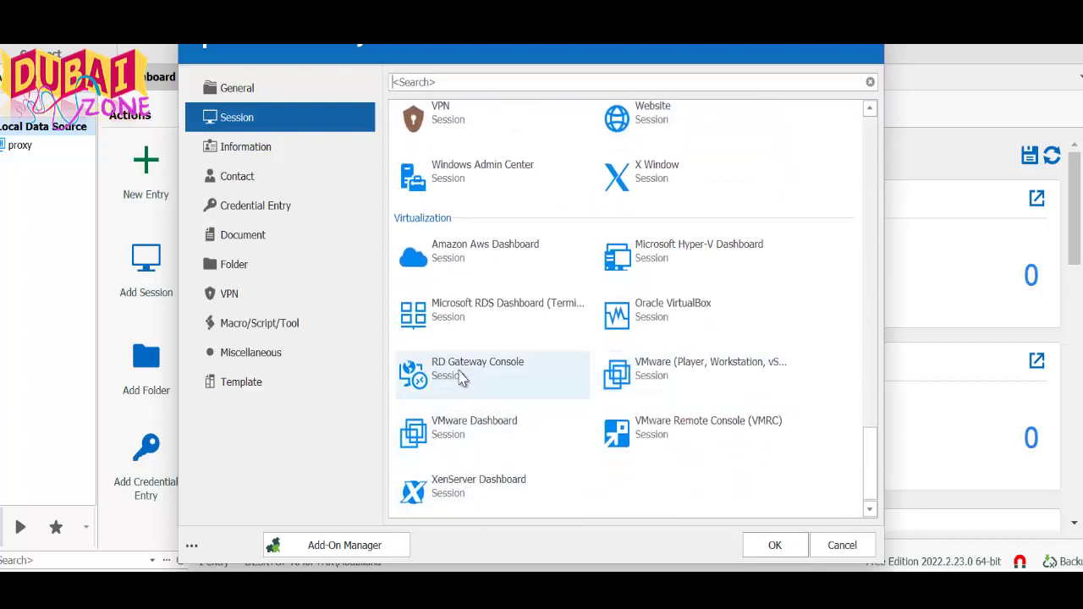
scroll(462, 378, "up", 3)
scroll(461, 379, "up", 9)
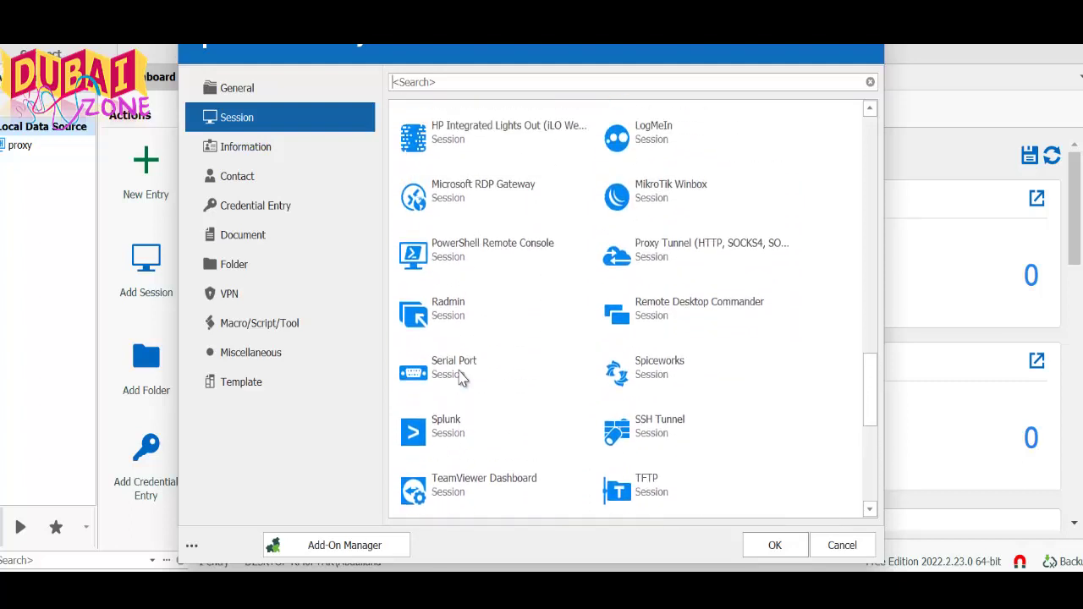
scroll(462, 378, "up", 12)
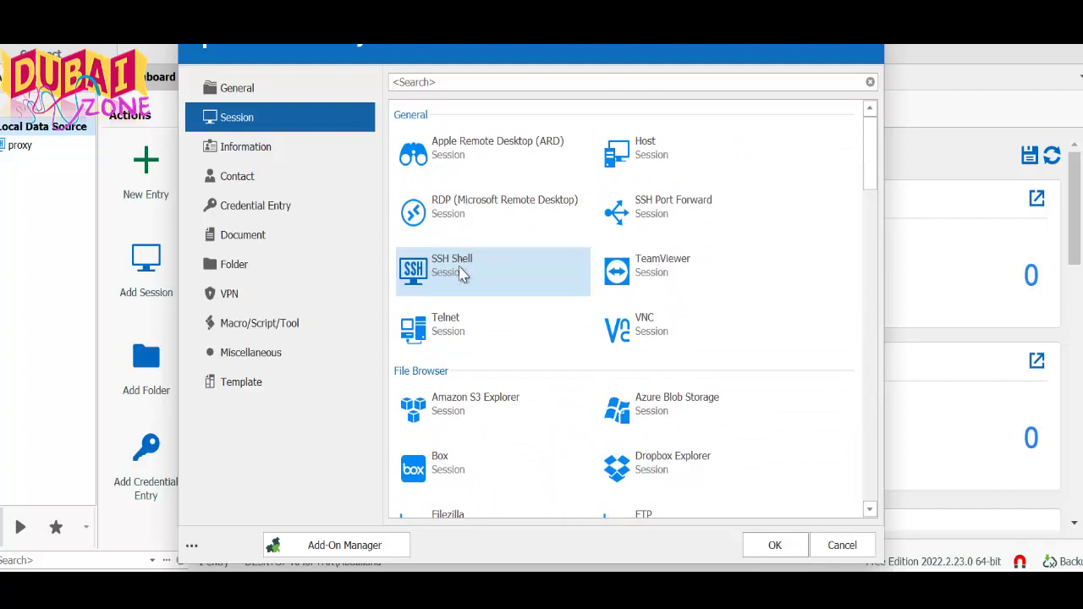
left_click(749, 550)
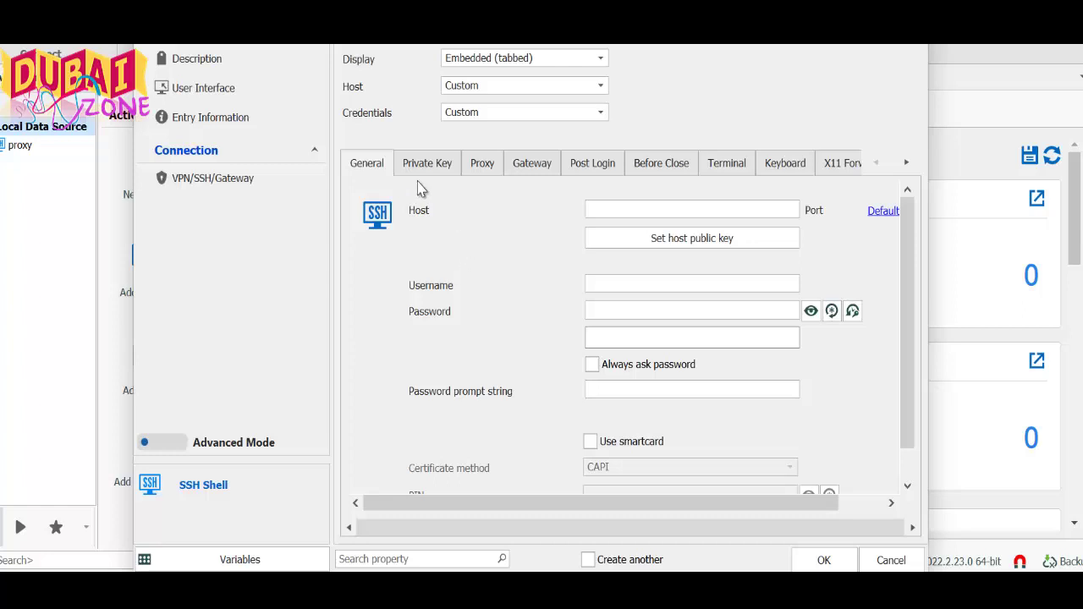
Paste 20.77.79.113 as the host and fill in the VM's username and password
right_click(695, 217)
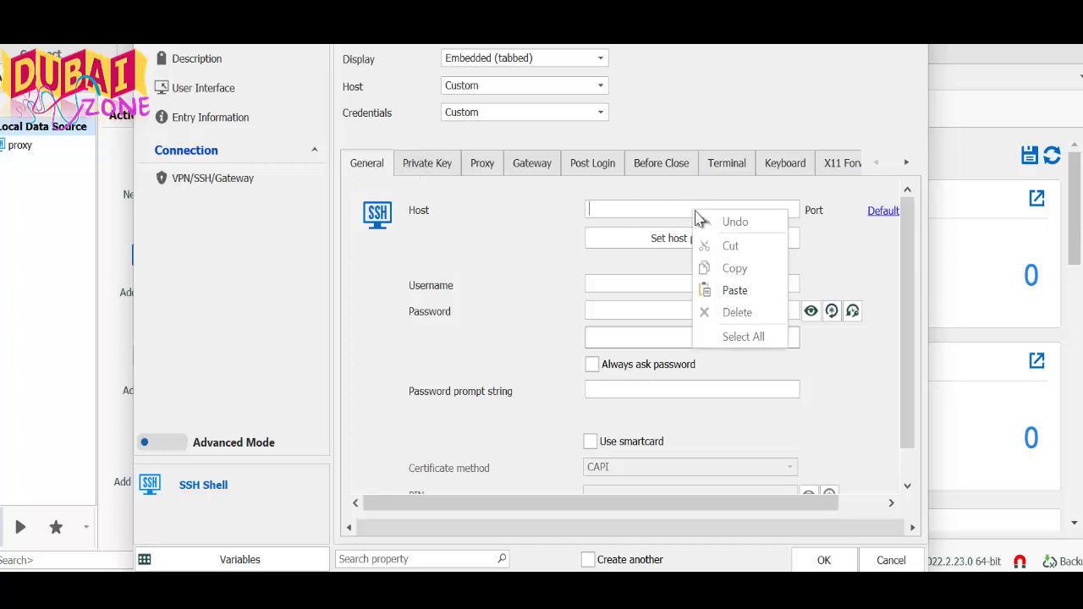
left_click(730, 289)
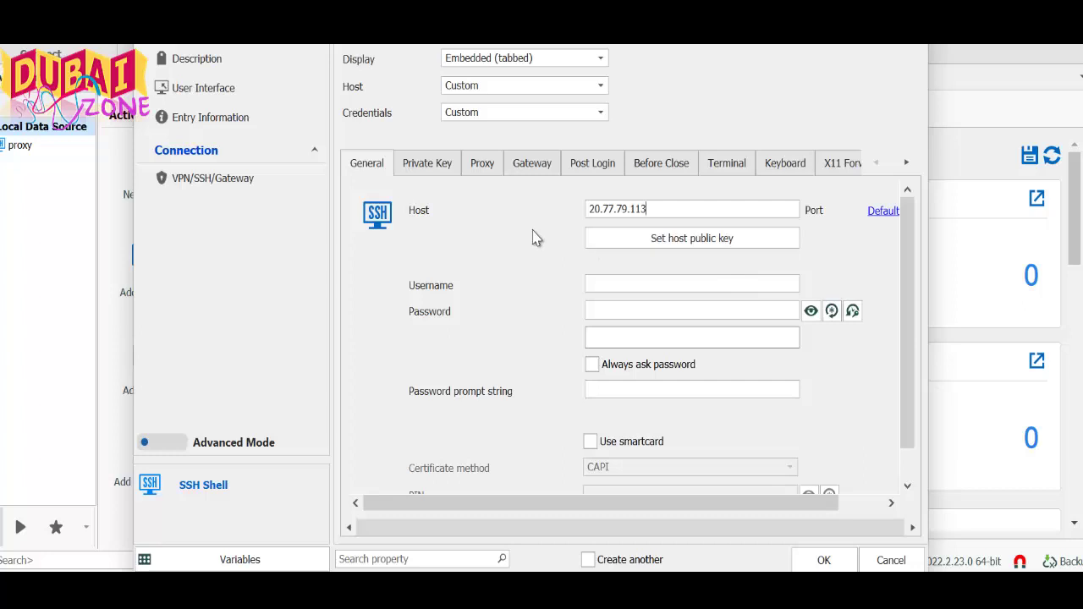
left_click(622, 284)
left_click(619, 282)
type("2")
left_click(623, 309)
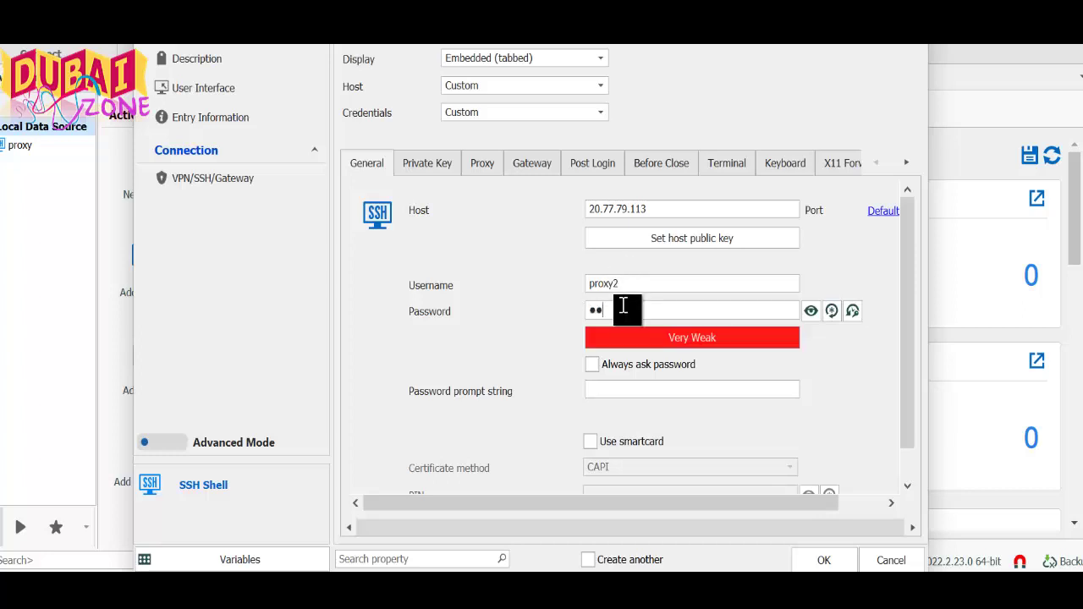
scroll(556, 386, "down", 1)
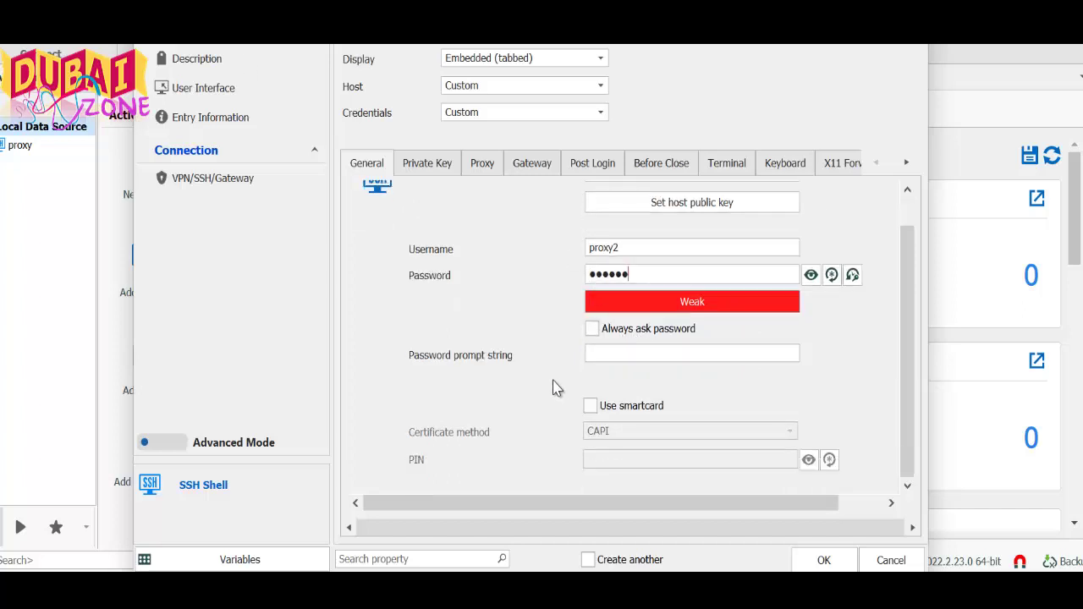
scroll(600, 355, "up", 1)
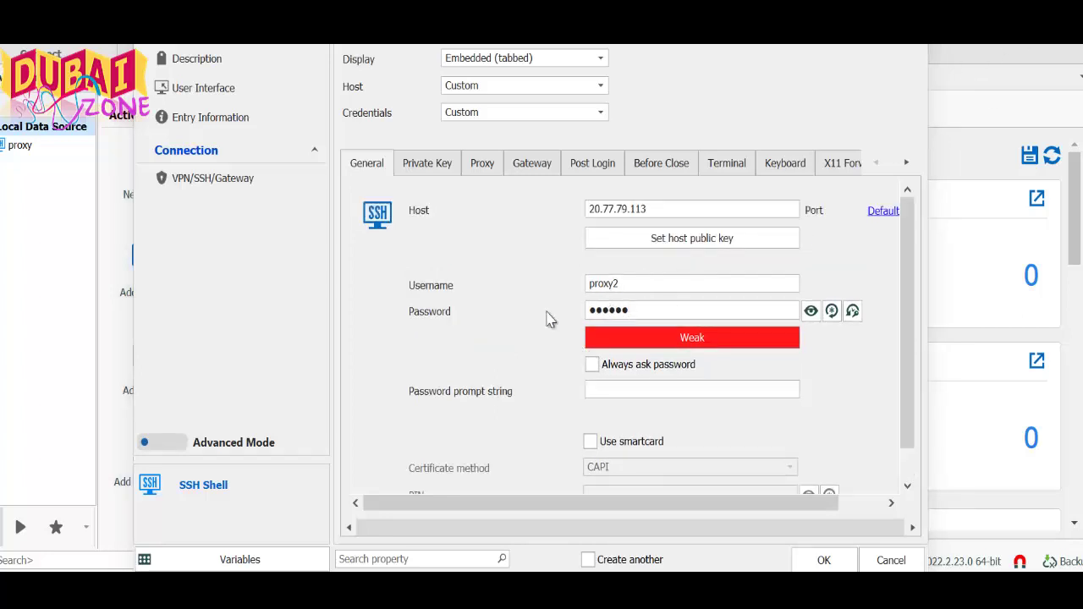
Set the private key source to File and browse Downloads and Desktop with all file types shown
left_click(429, 164)
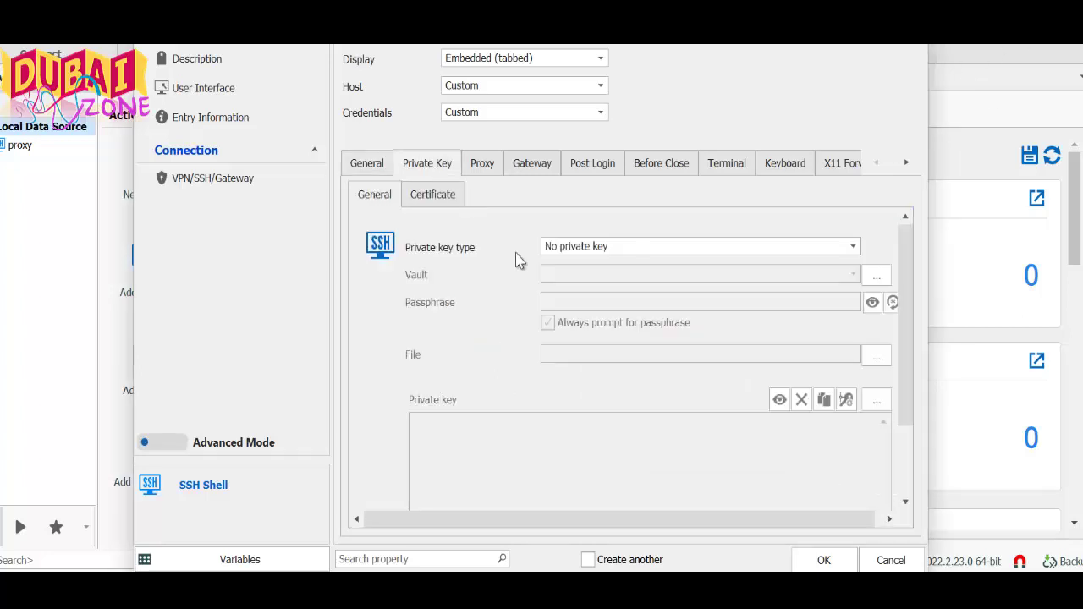
left_click(630, 247)
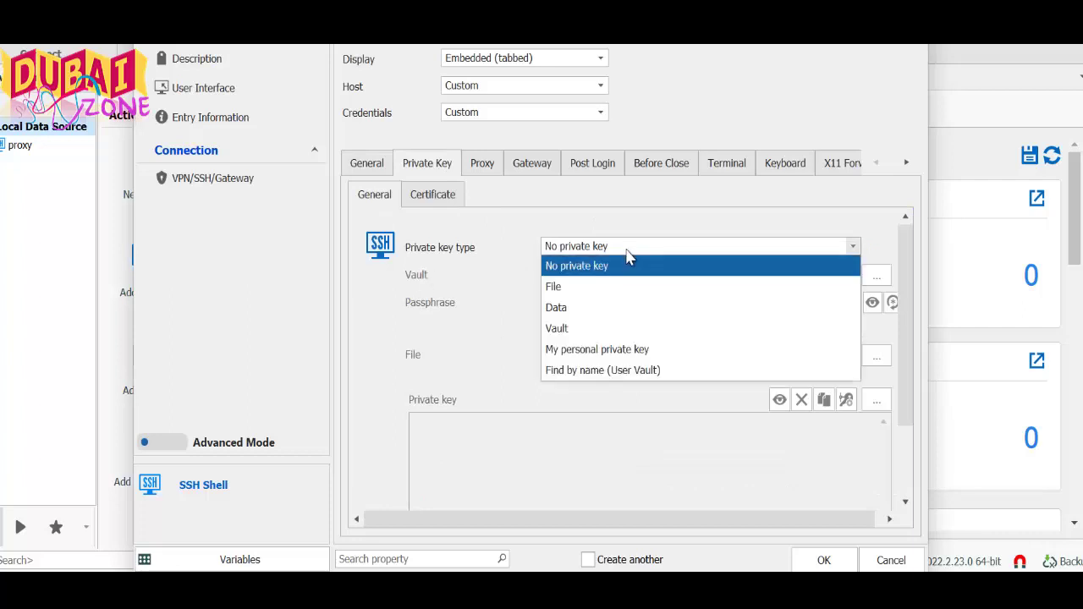
left_click(581, 292)
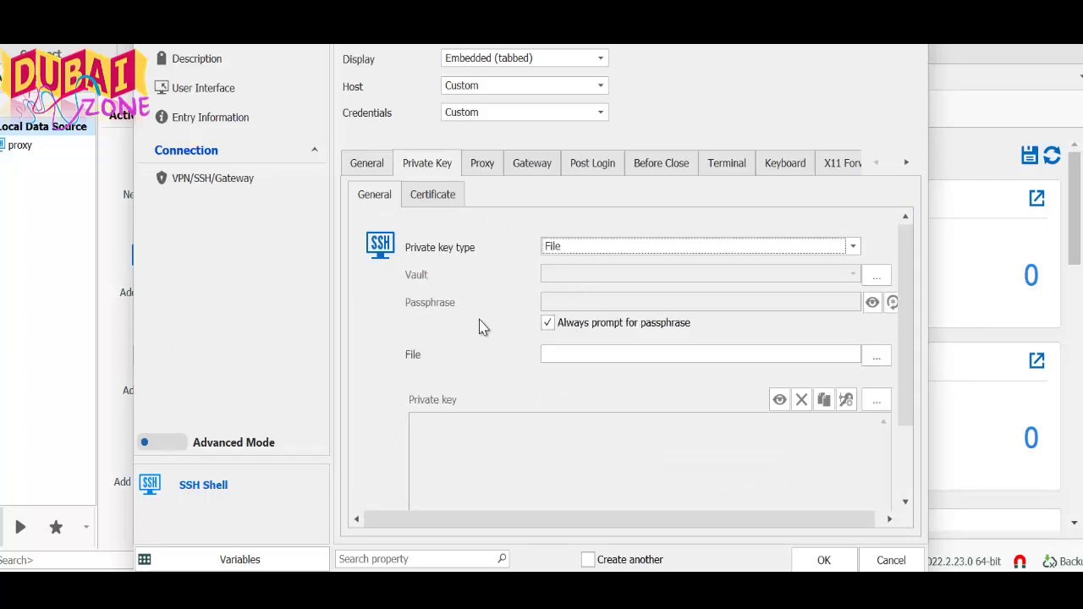
left_click(876, 357)
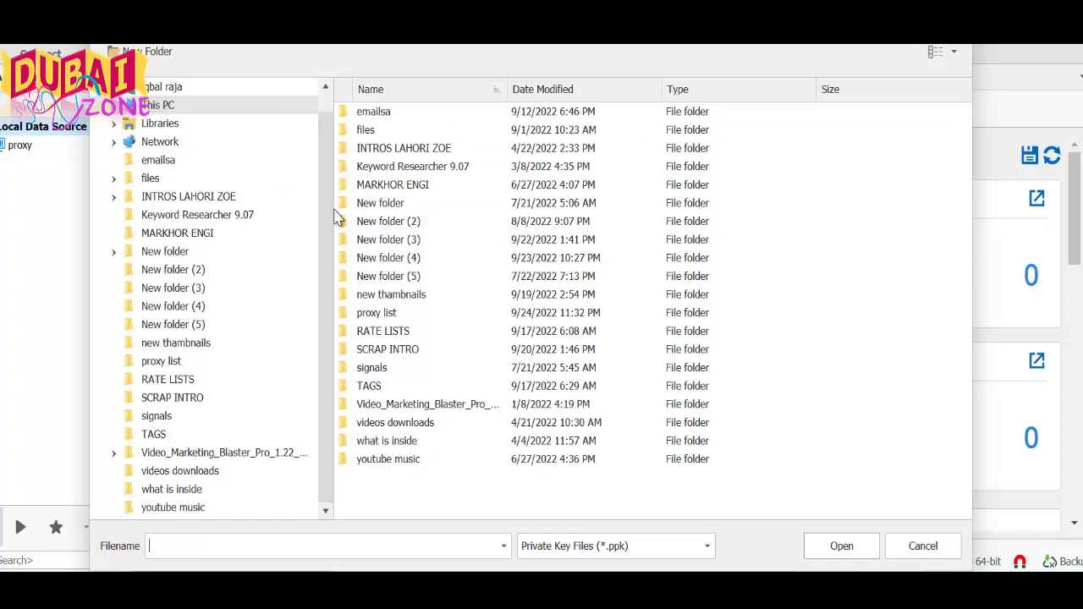
scroll(328, 195, "up", 1)
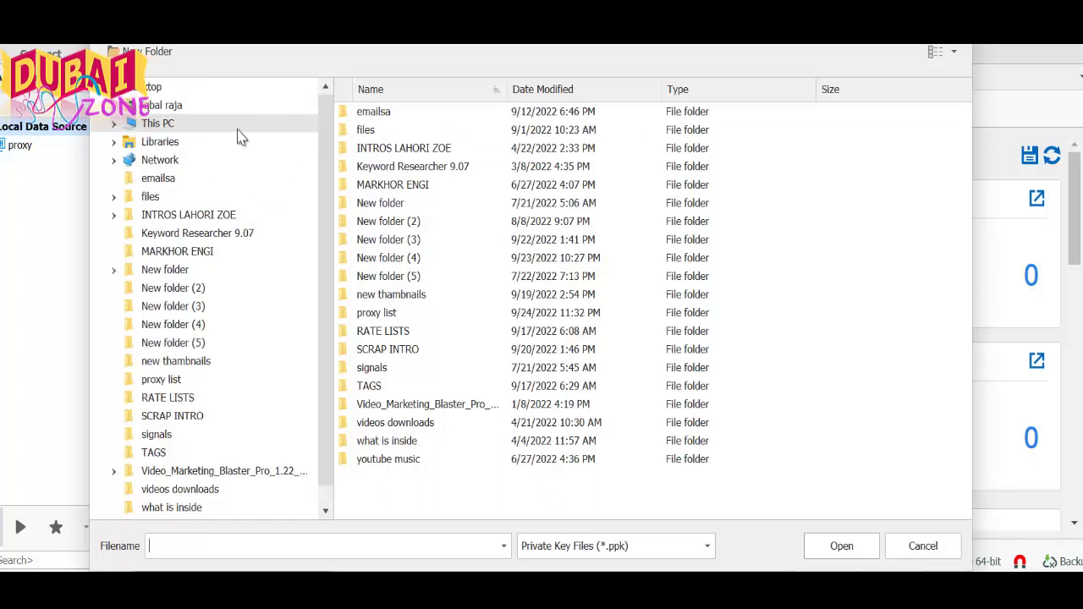
left_click(175, 125)
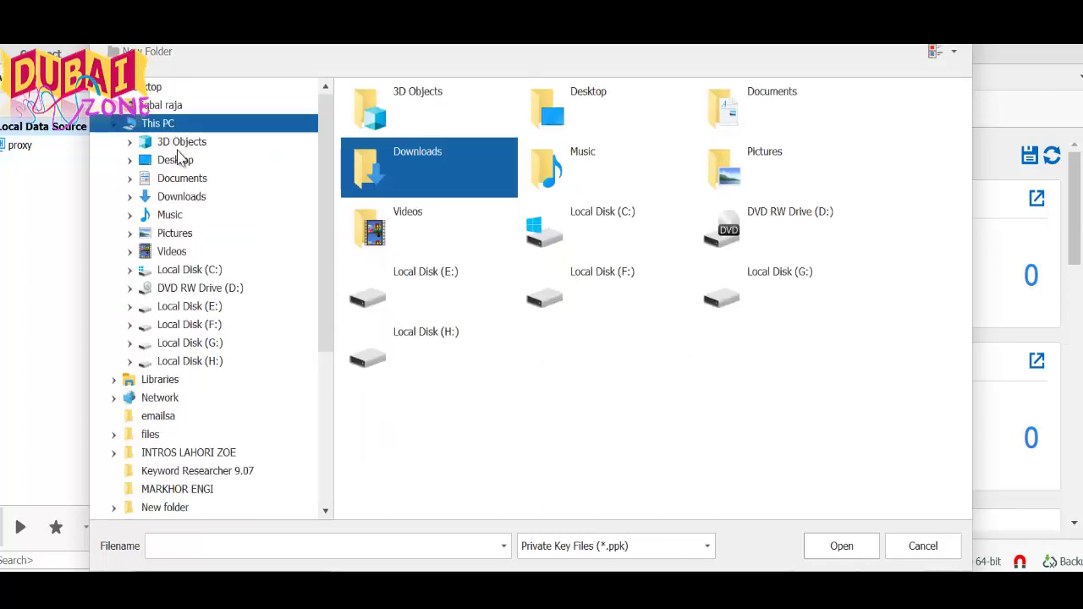
left_click(184, 200)
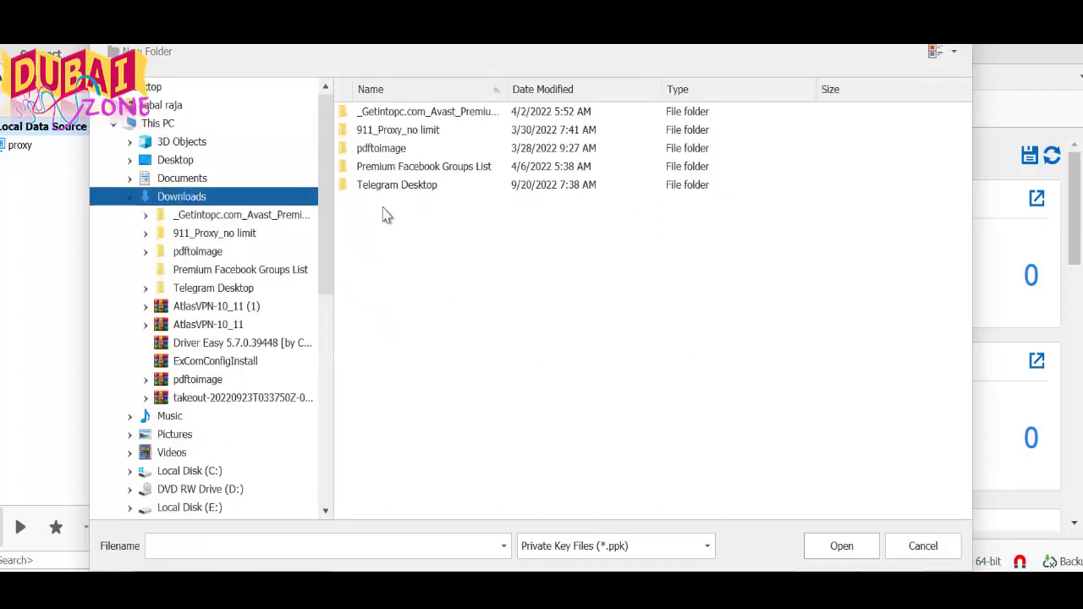
left_click(696, 548)
left_click(647, 523)
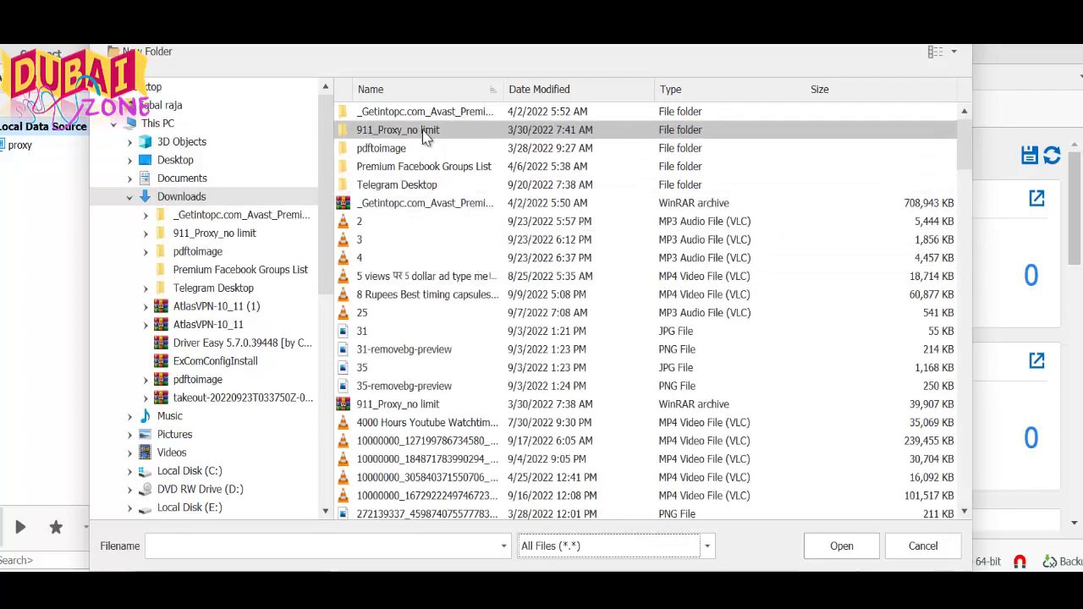
left_click(199, 162)
scroll(546, 381, "down", 2)
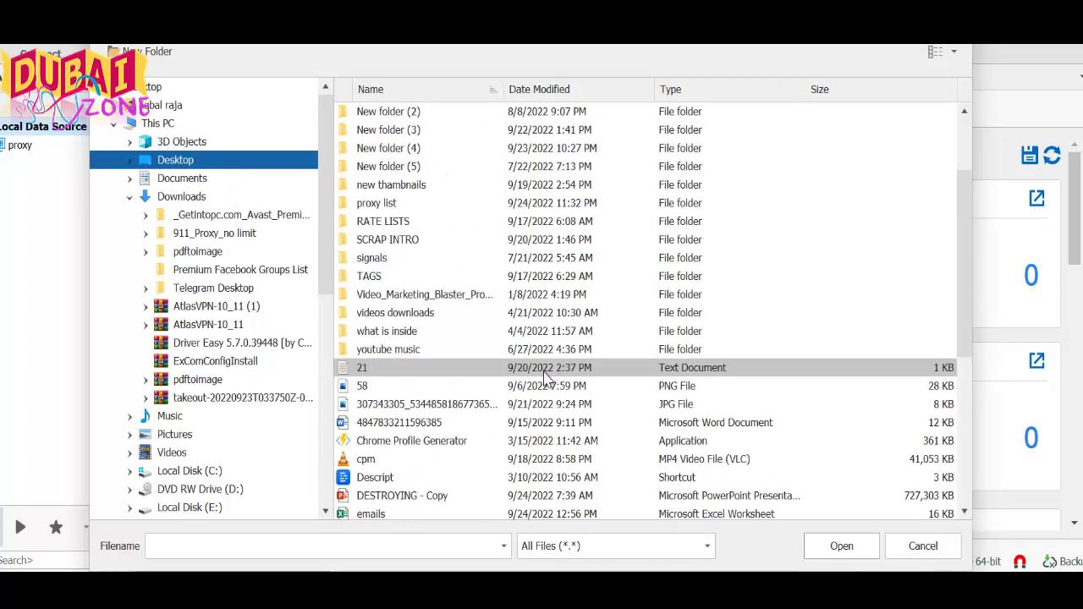
scroll(546, 380, "down", 5)
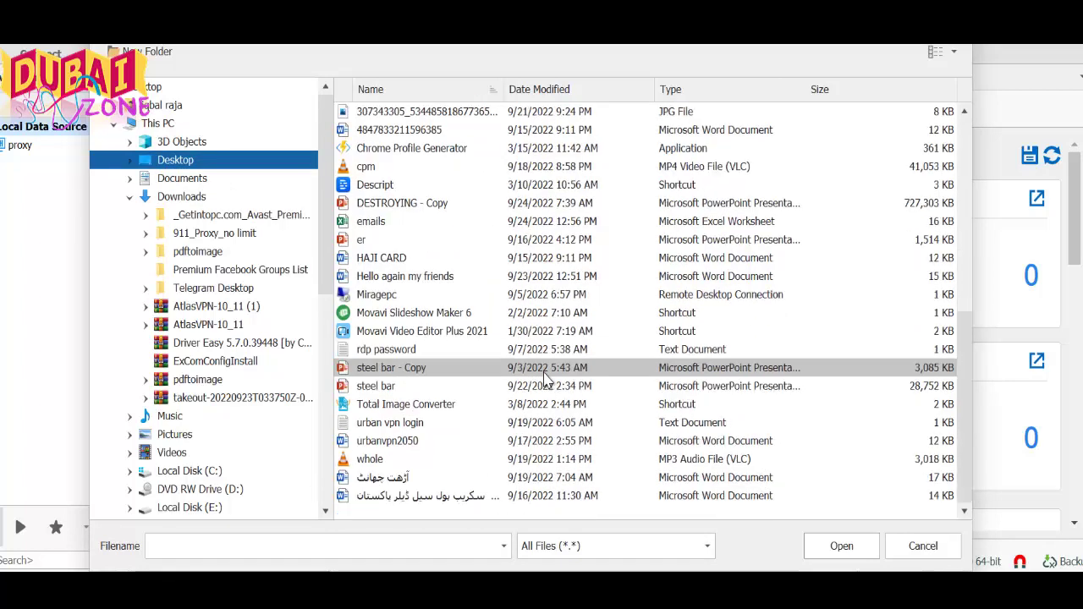
scroll(413, 450, "up", 1)
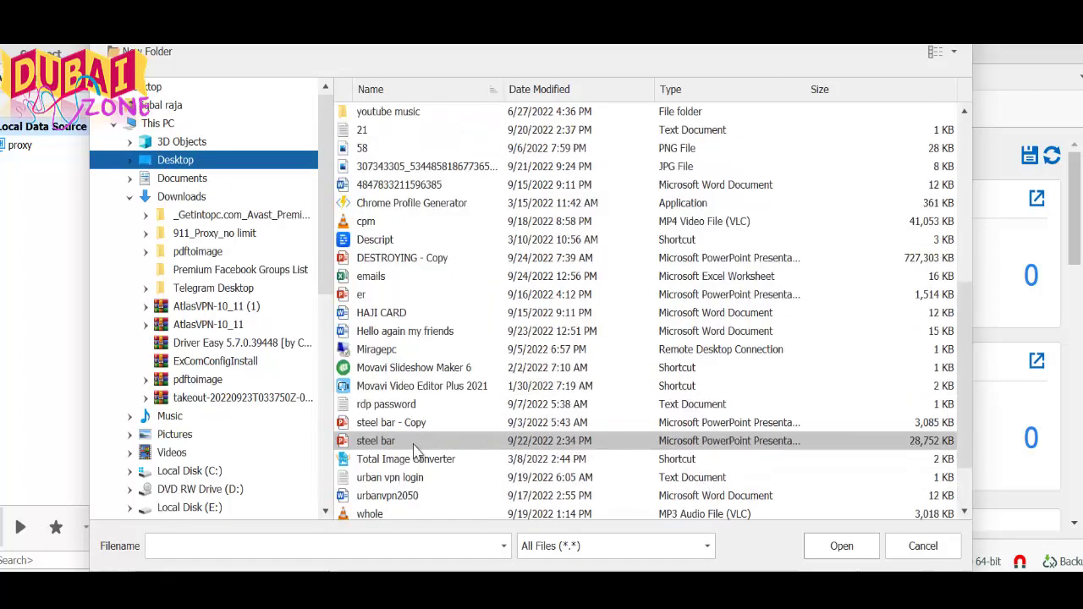
scroll(423, 431, "up", 2)
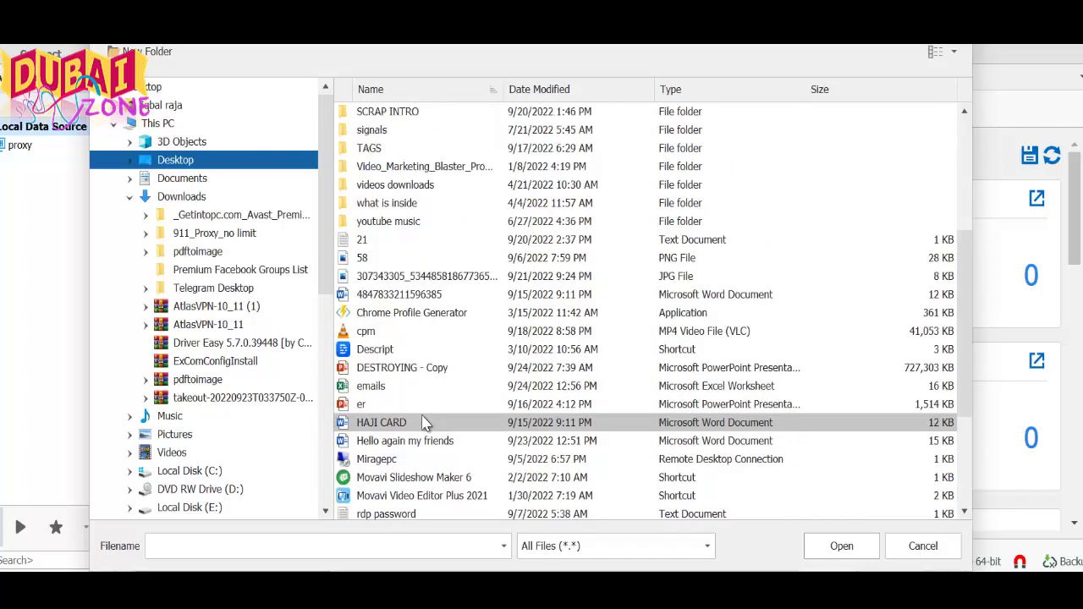
scroll(426, 423, "up", 4)
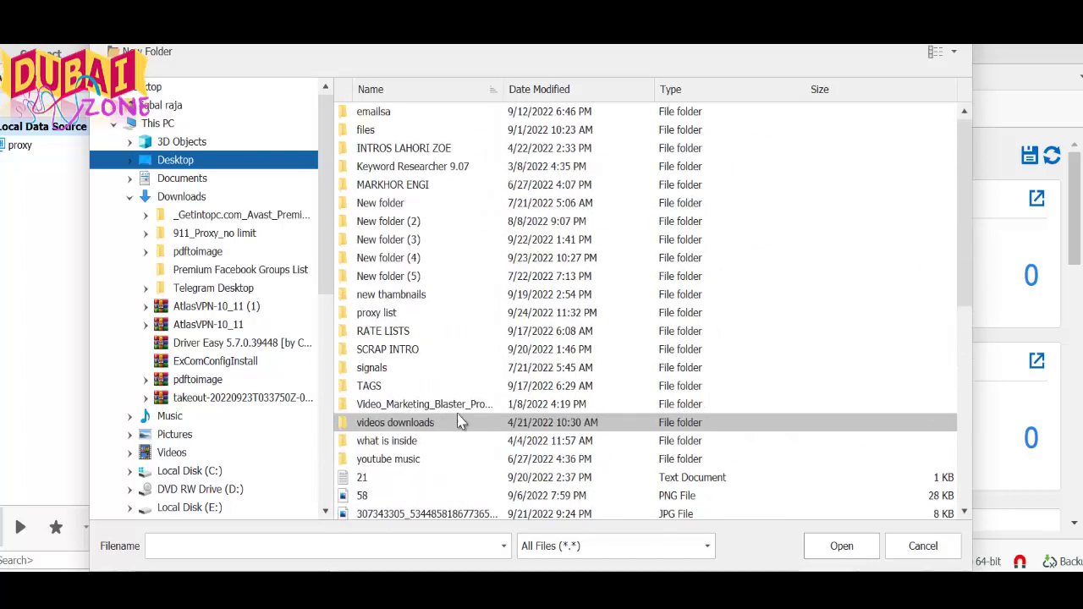
scroll(460, 423, "down", 1)
left_click(923, 546)
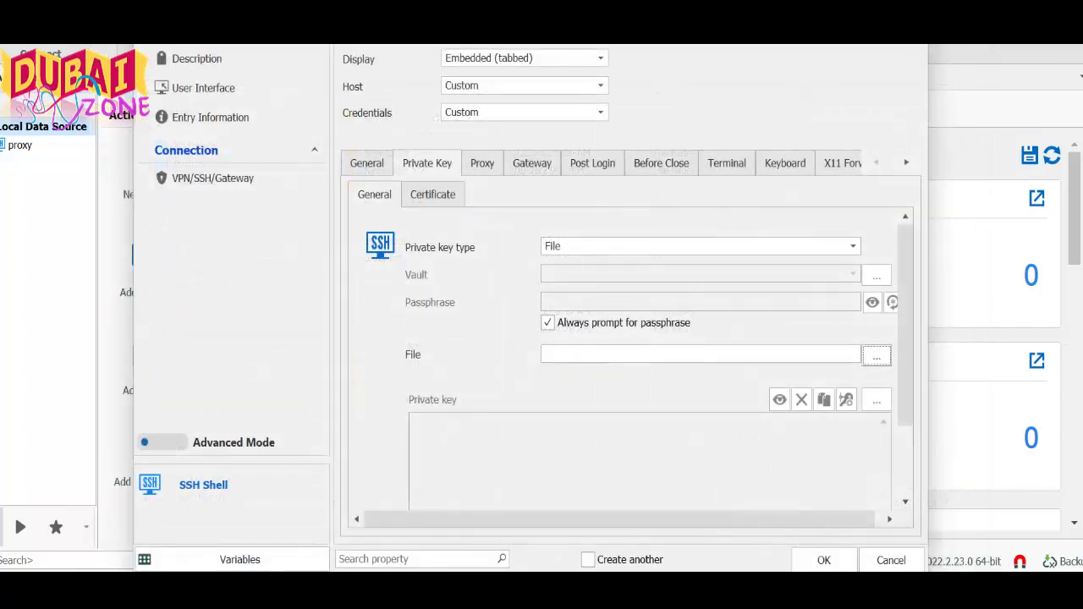
Select proxy2.pem from the Desktop's proxy list folder as the key file
left_click(878, 355)
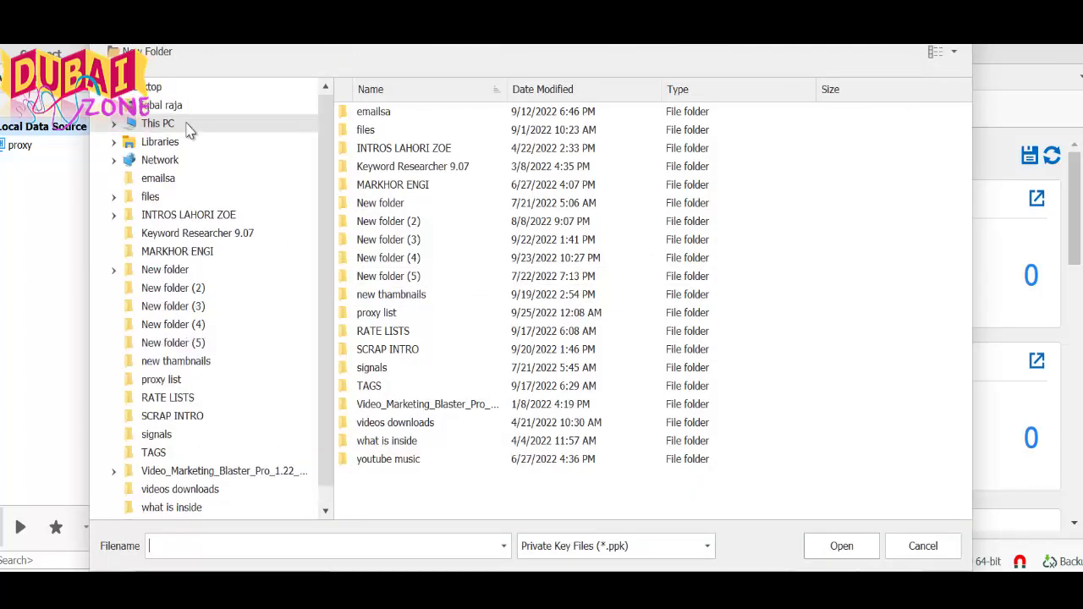
left_click(165, 90)
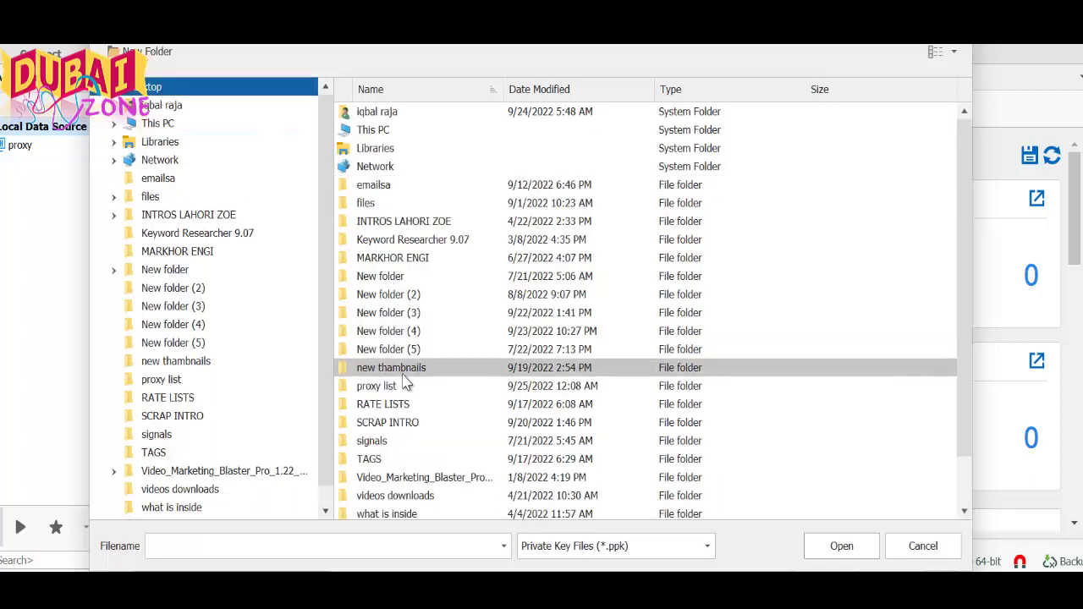
double_click(375, 386)
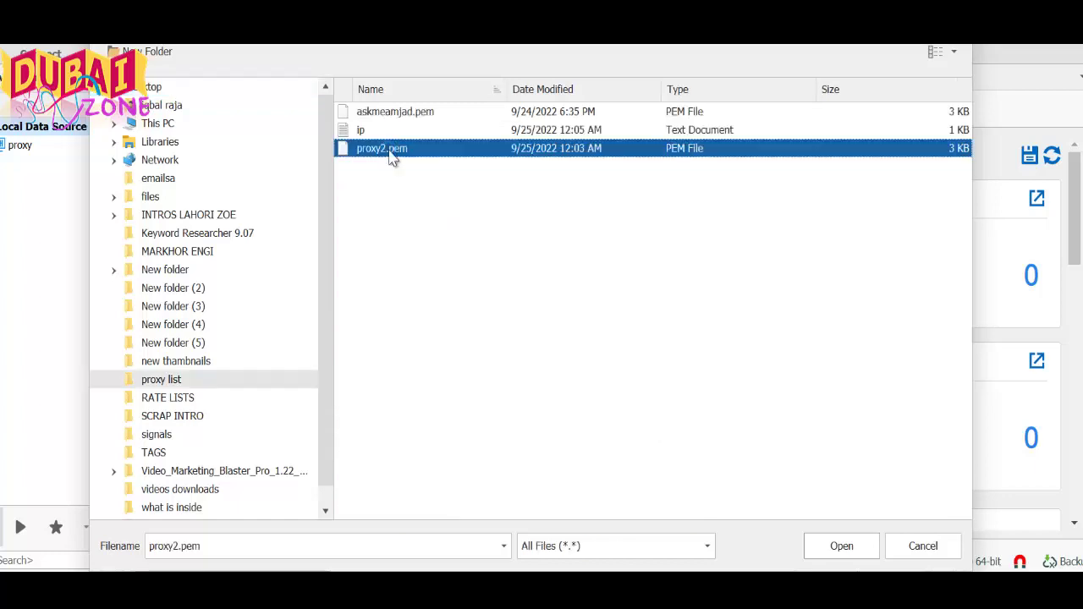
double_click(392, 148)
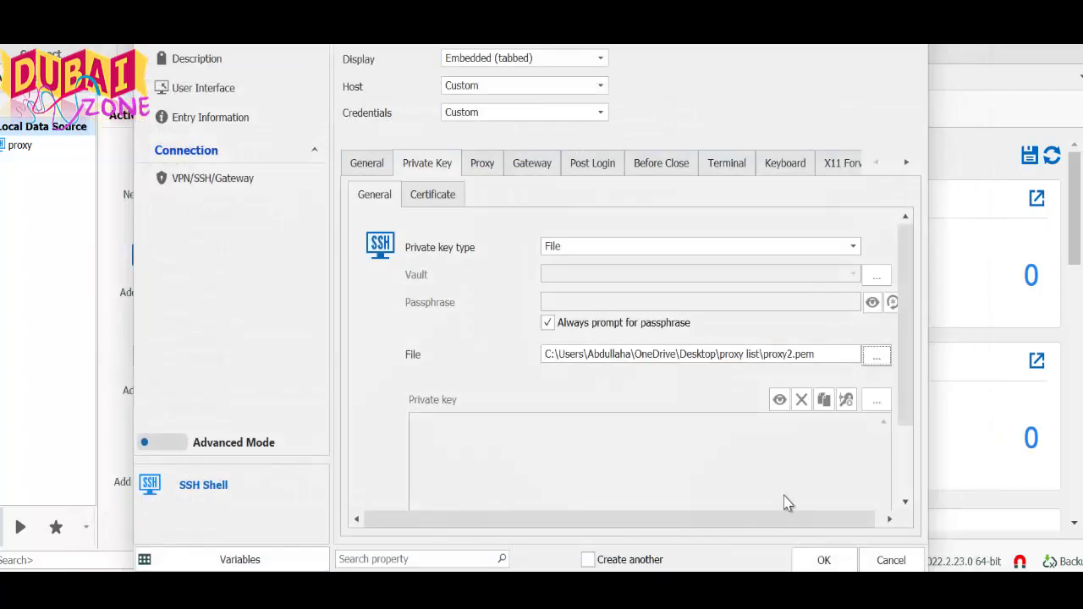
Review the Proxy, Gateway, Post Login, Terminal, Keyboard and X11 tabs, keeping proxy mode None
left_click(500, 170)
left_click(553, 212)
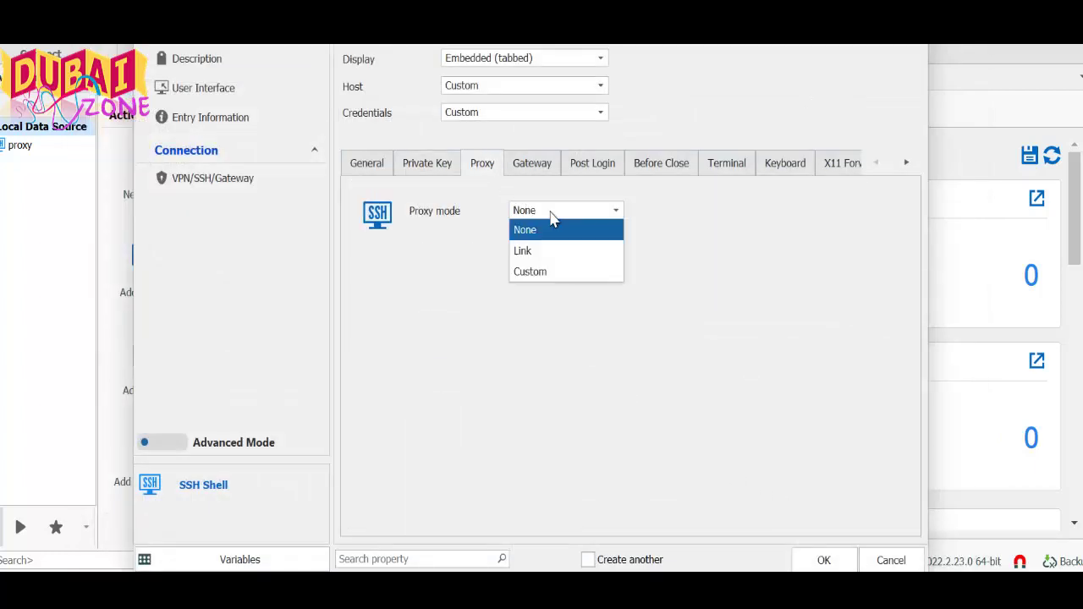
left_click(551, 214)
left_click(533, 169)
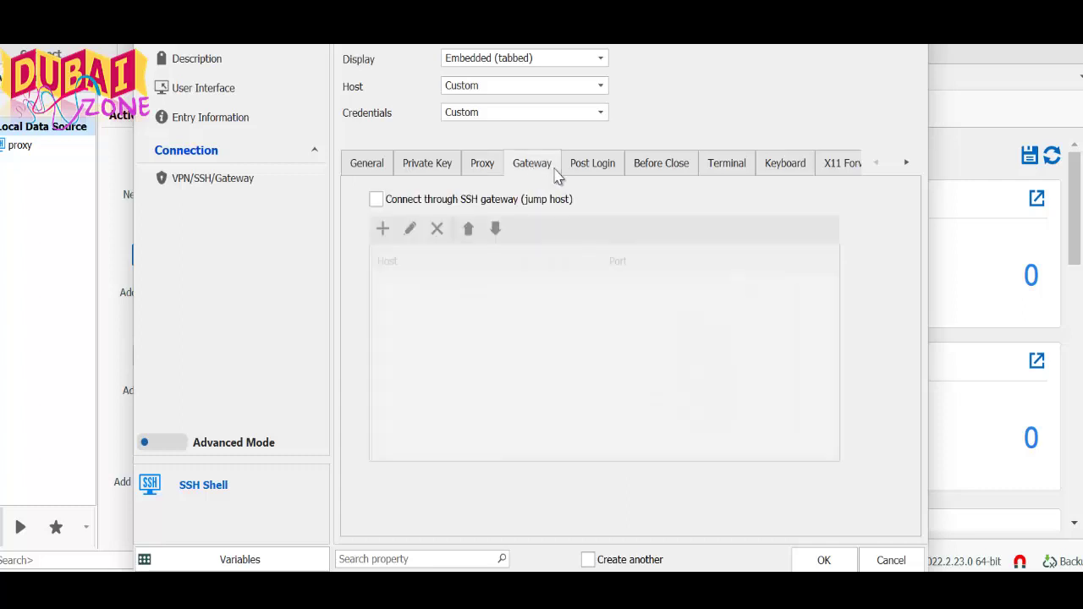
left_click(580, 174)
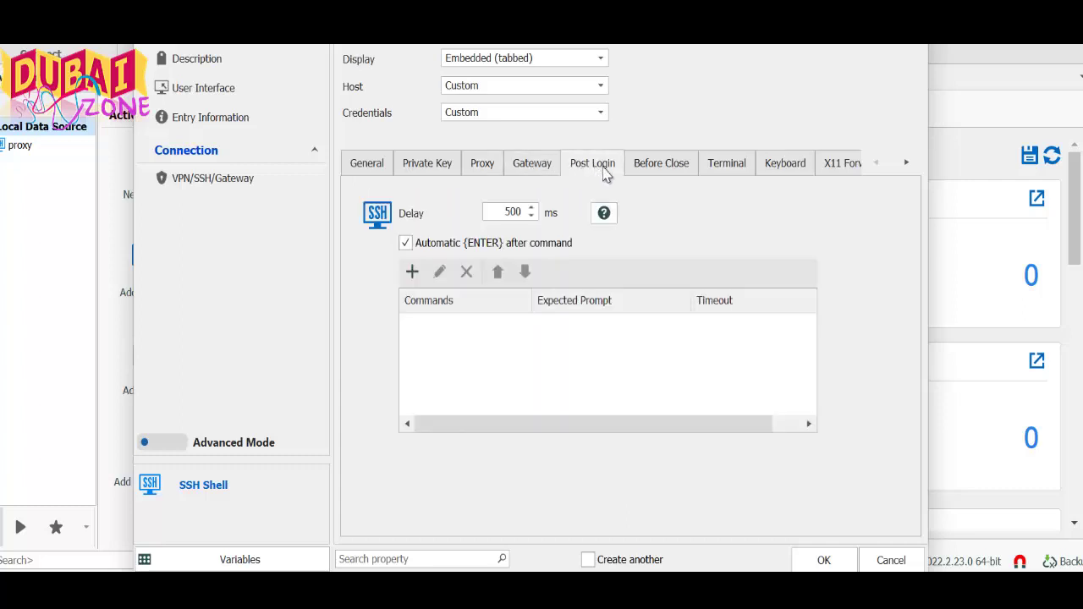
left_click(651, 173)
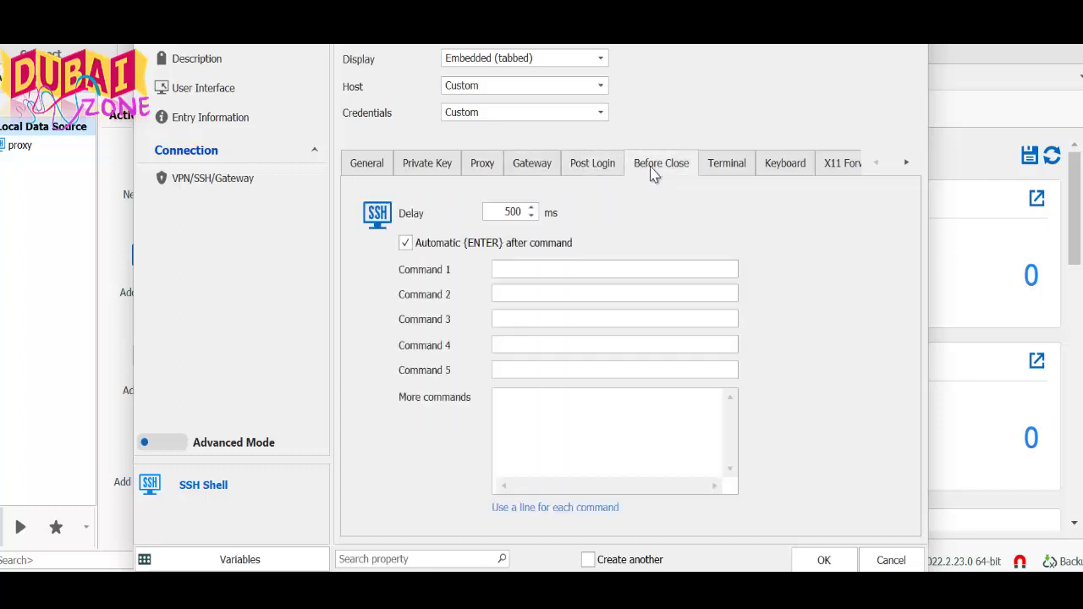
left_click(721, 176)
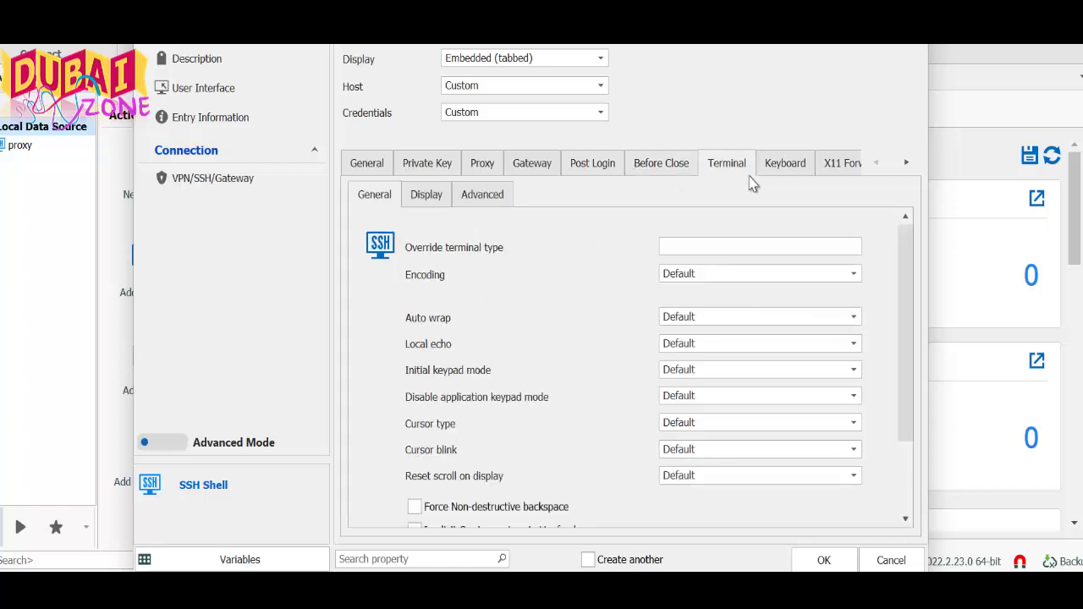
left_click(772, 179)
left_click(828, 177)
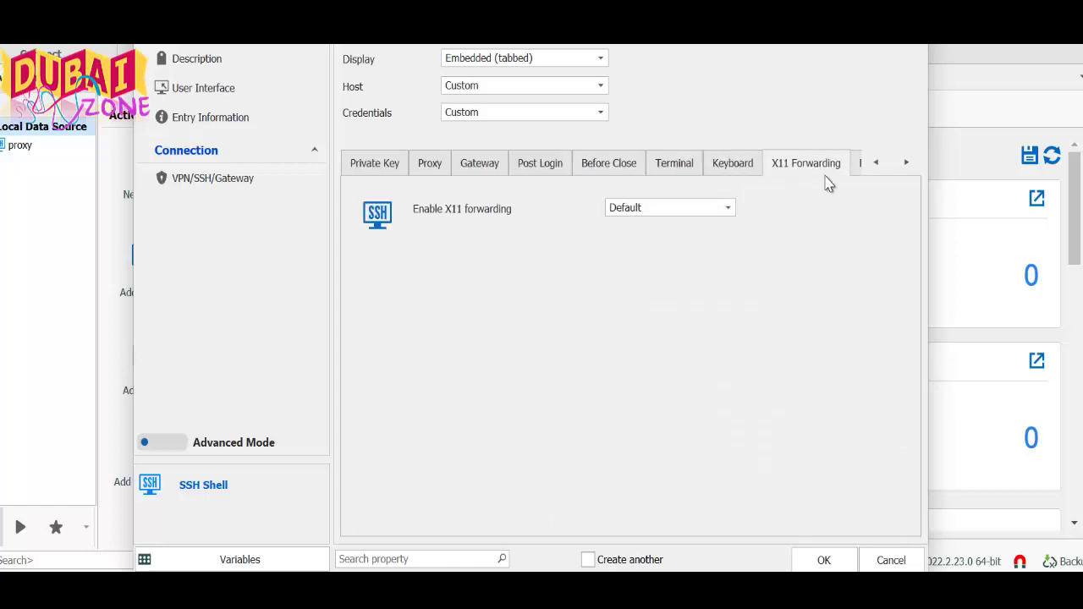
left_click(381, 173)
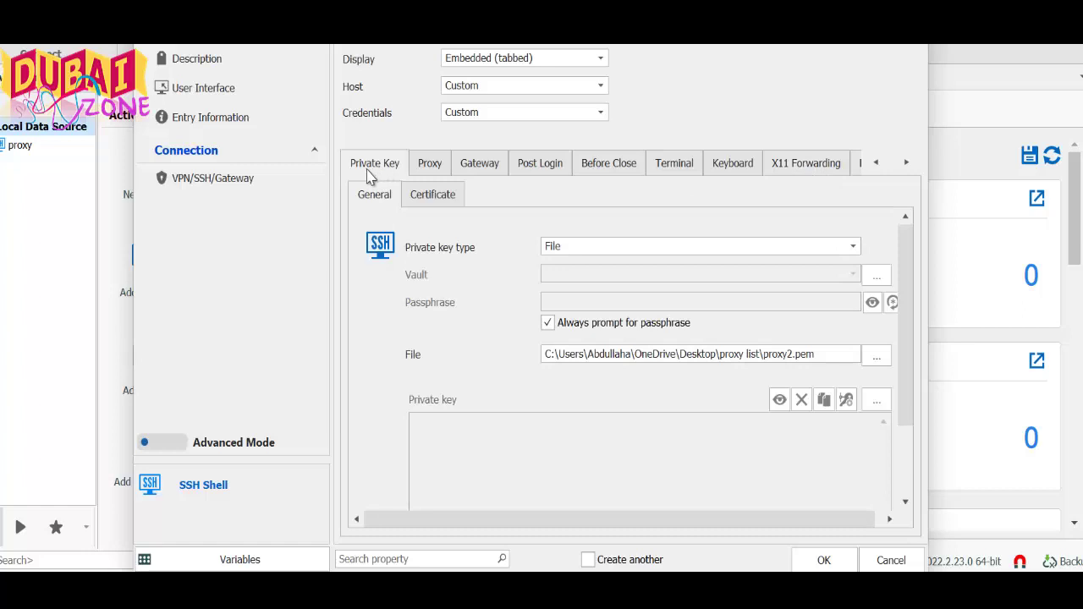
left_click(450, 167)
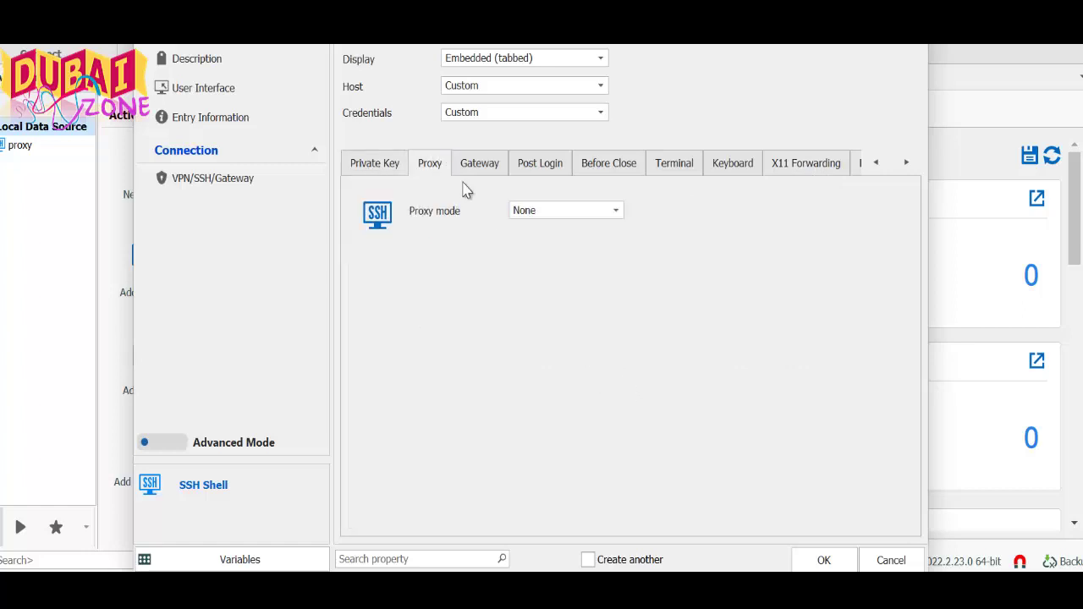
left_click(381, 173)
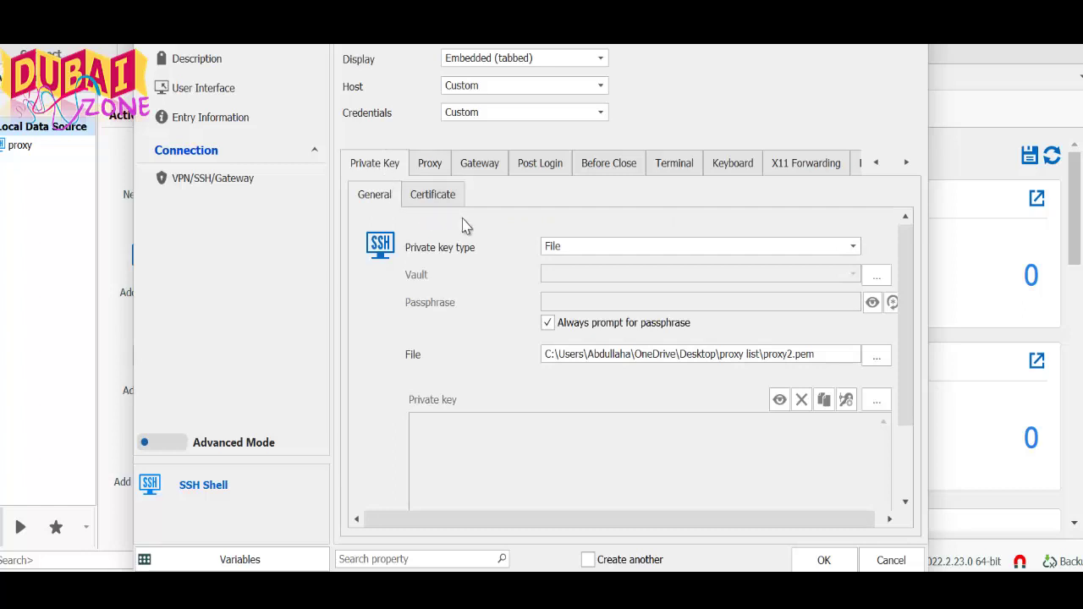
Save the proxy2 entry after clearing the missing session name warning
left_click(822, 560)
left_click(631, 335)
left_click(824, 561)
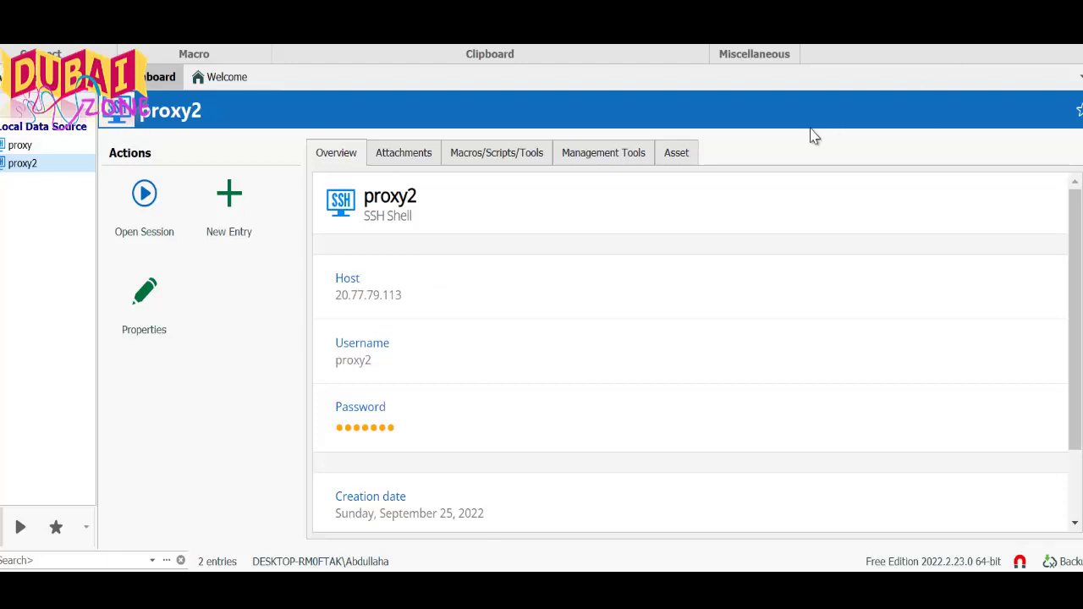
Open an SSH session to proxy2 and register the server's fingerprint
left_click(166, 204)
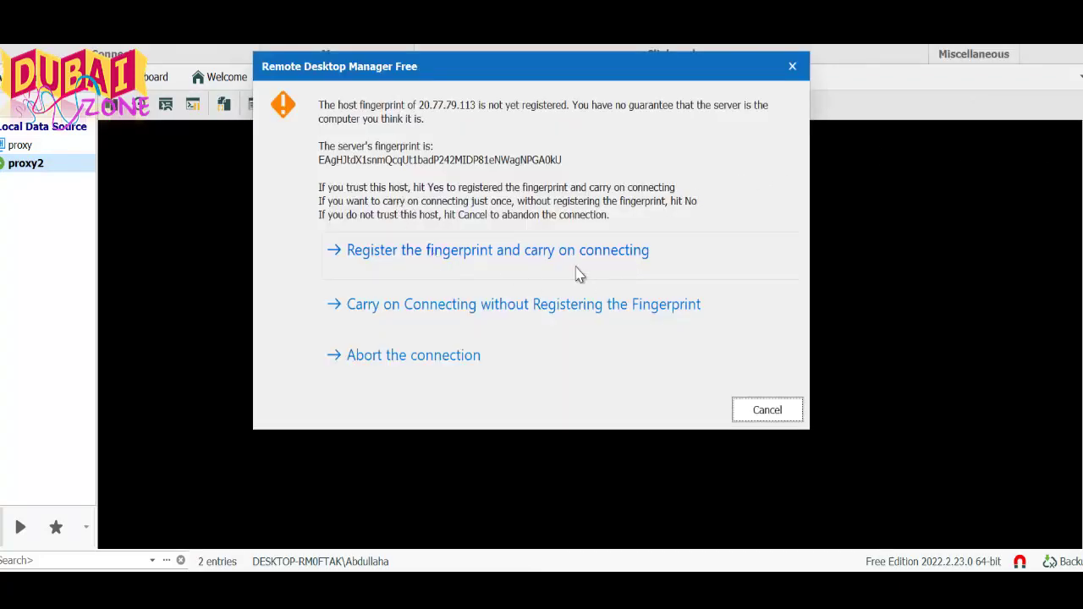
left_click(463, 261)
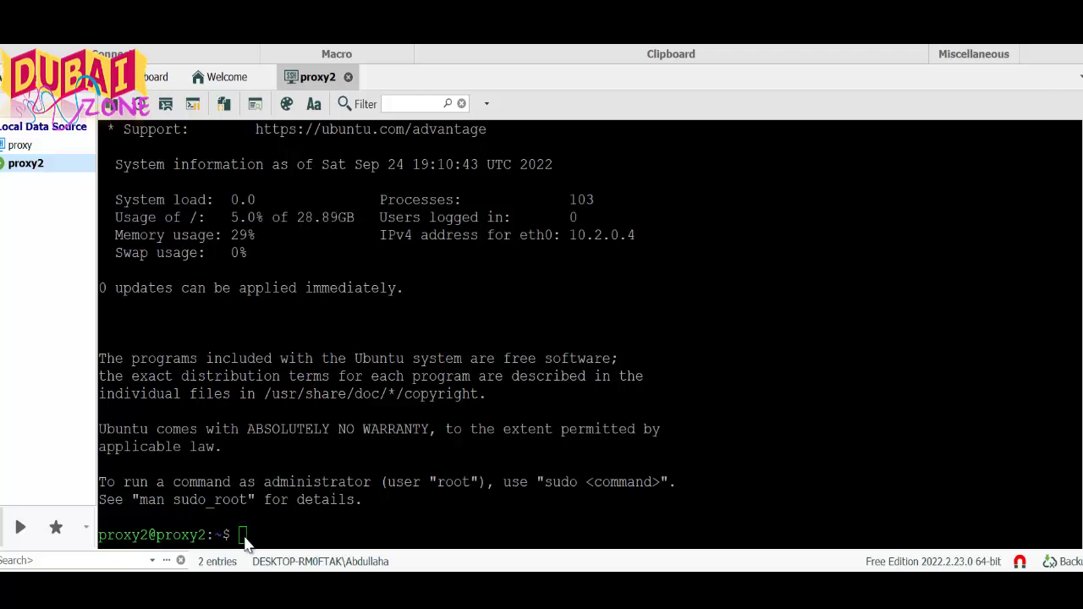
Run sudo apt update in the proxy2 terminal
left_click(250, 537)
type("sudo")
left_click(284, 540)
type("apt update")
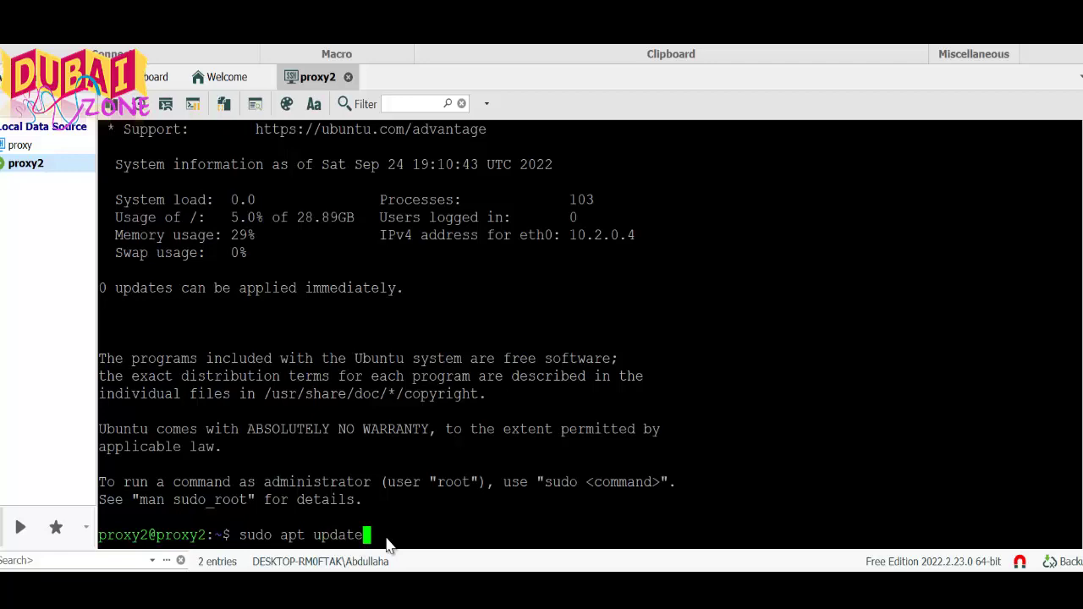
key("Return")
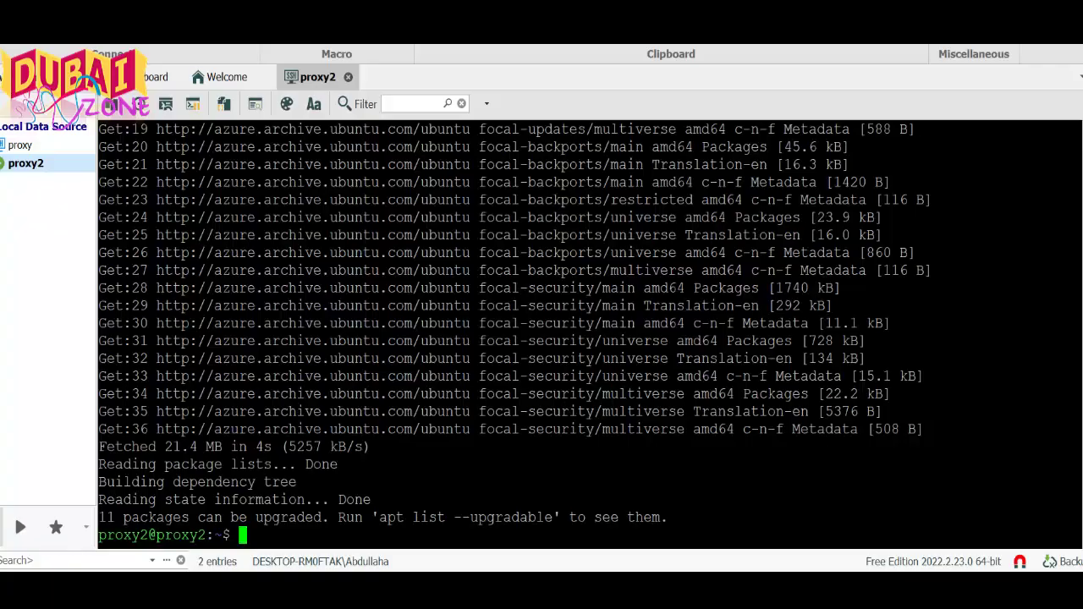
Paste and run sudo apt-get upgrade, confirming the install with y
right_click(244, 545)
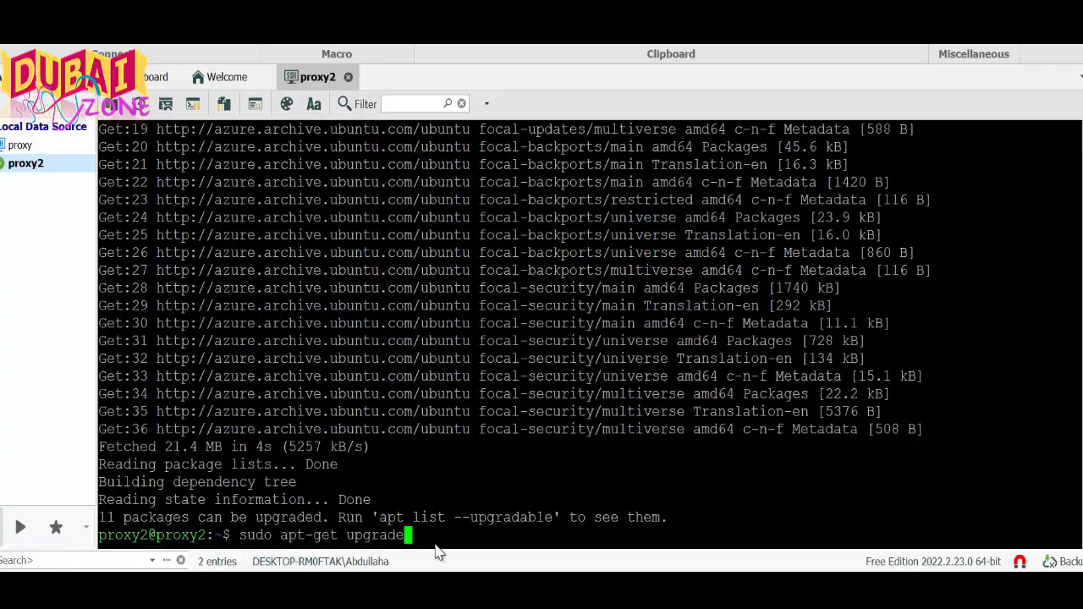
key("Return")
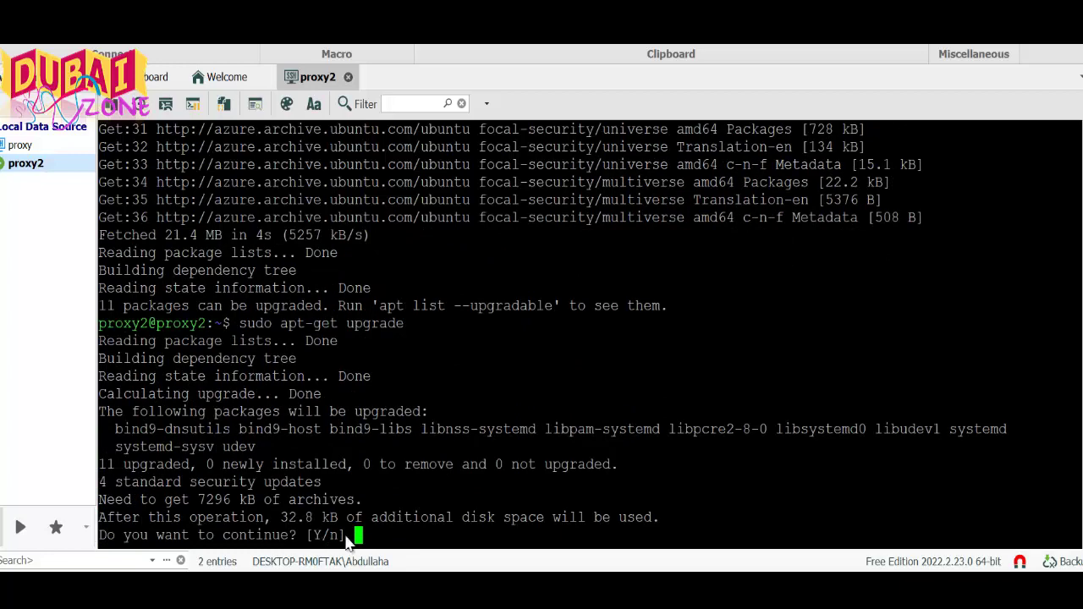
type("y")
key("Return")
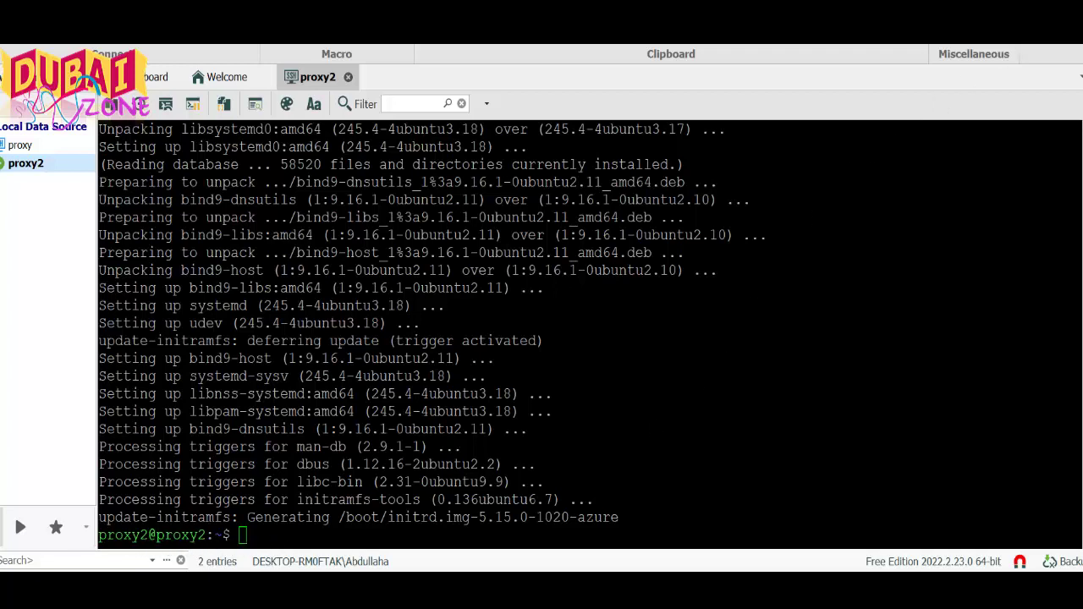
Download squid3-install.sh with wget, then run it with sudo bash to install Squid
right_click(243, 538)
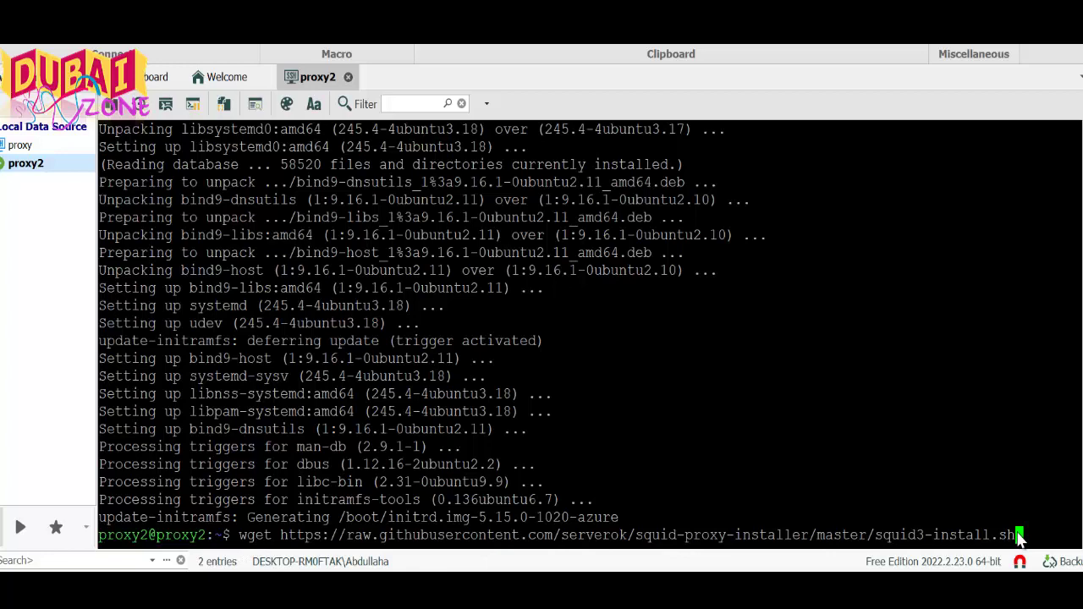
key("Return")
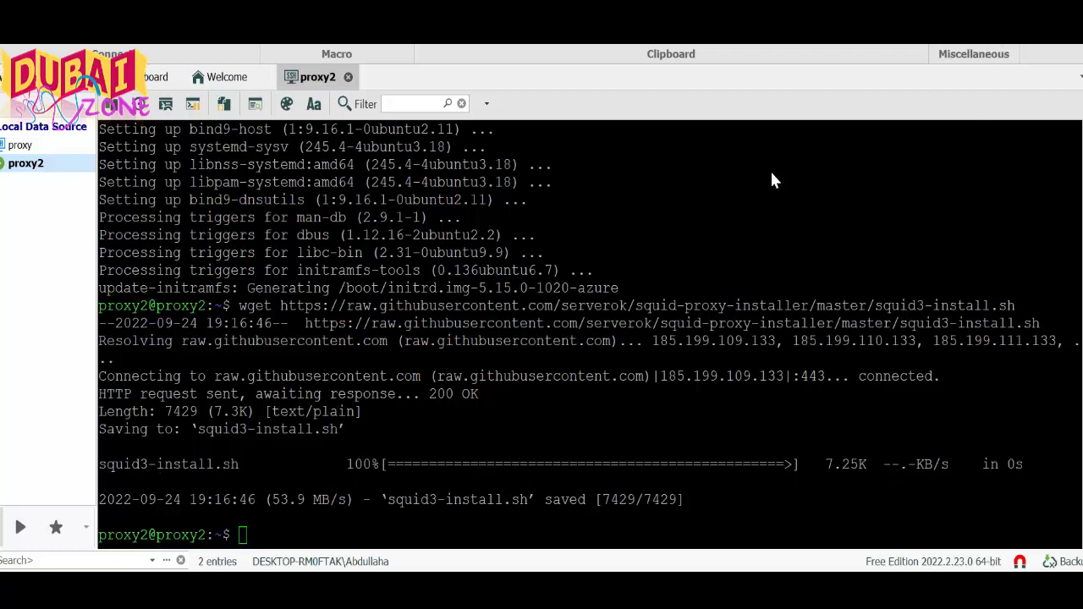
right_click(242, 529)
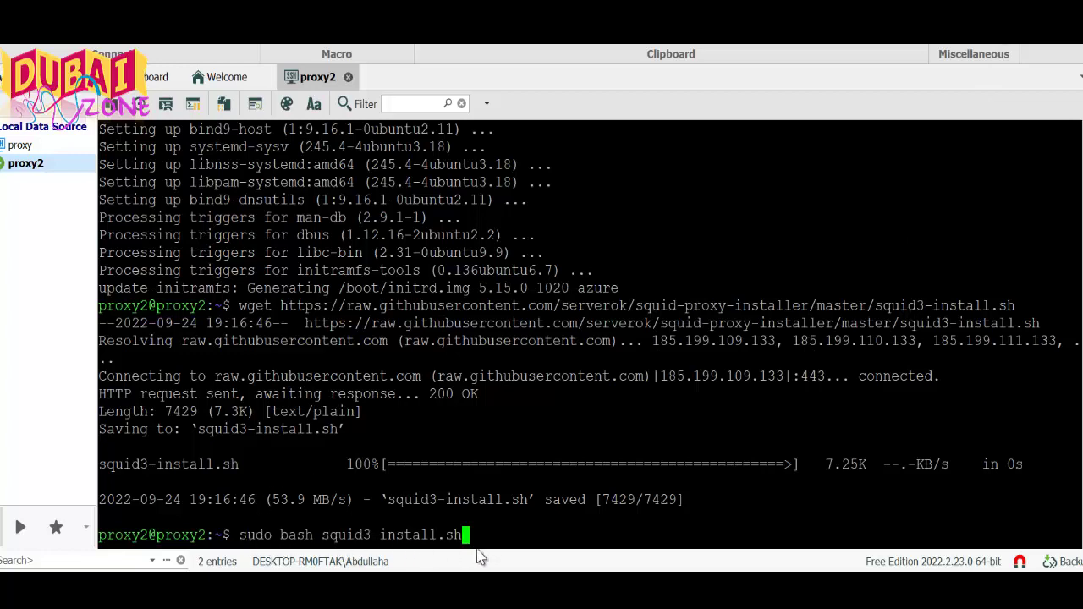
key("Return")
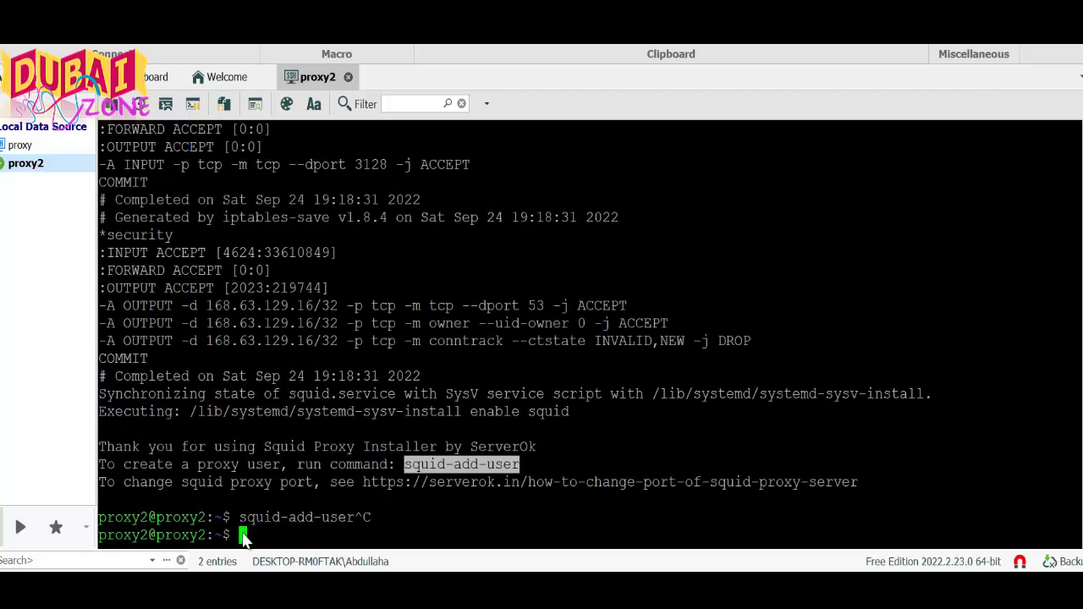
Run sudo squid-add-user to add proxy user 'proxy2' and set its password twice
type("sudo squid-add-user")
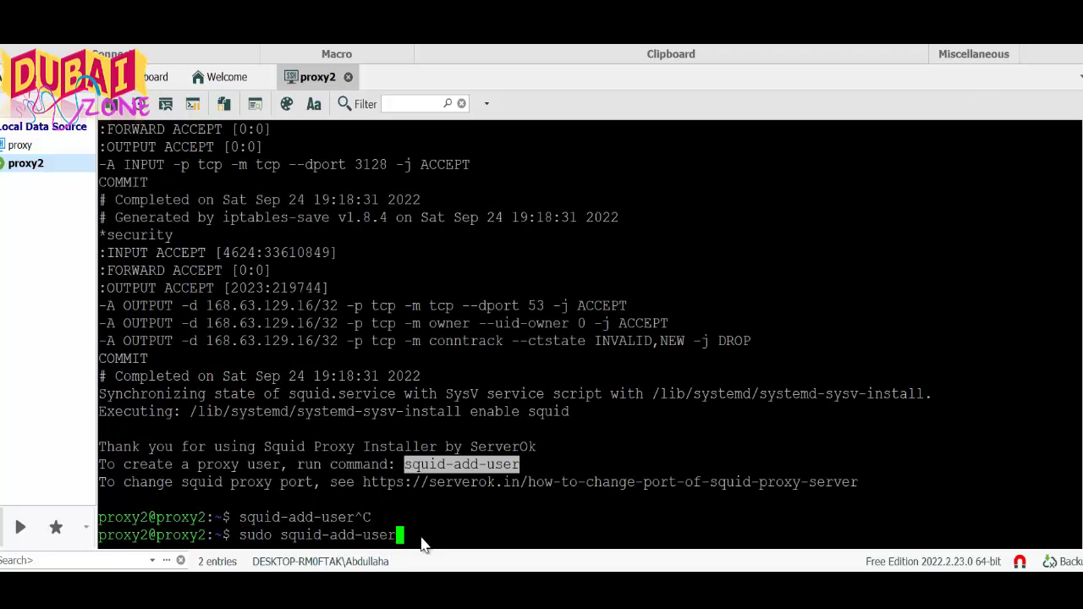
key("Return")
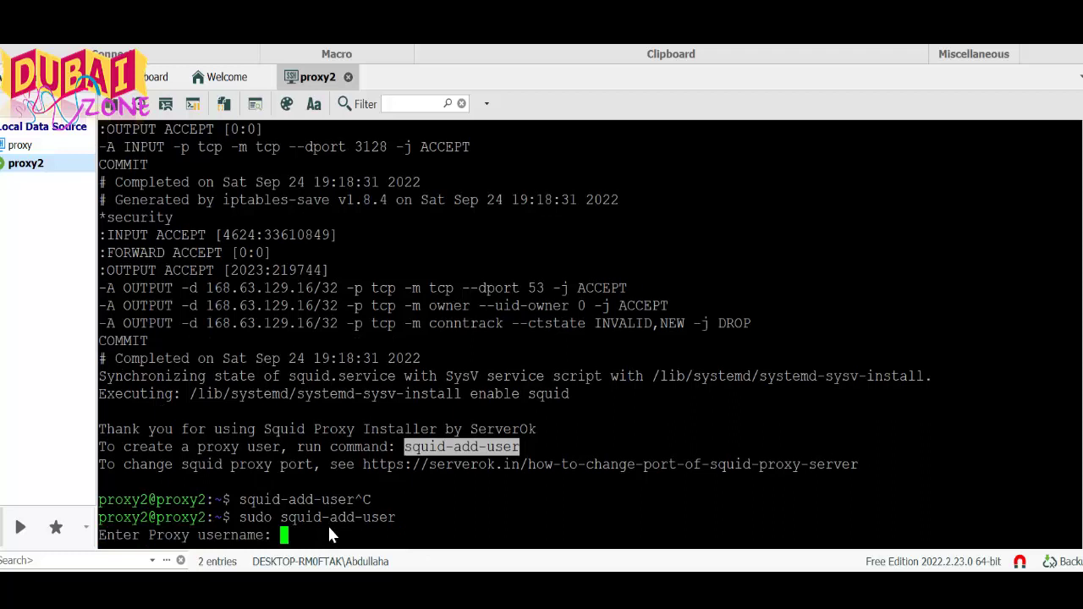
type("proxy2")
key("Return")
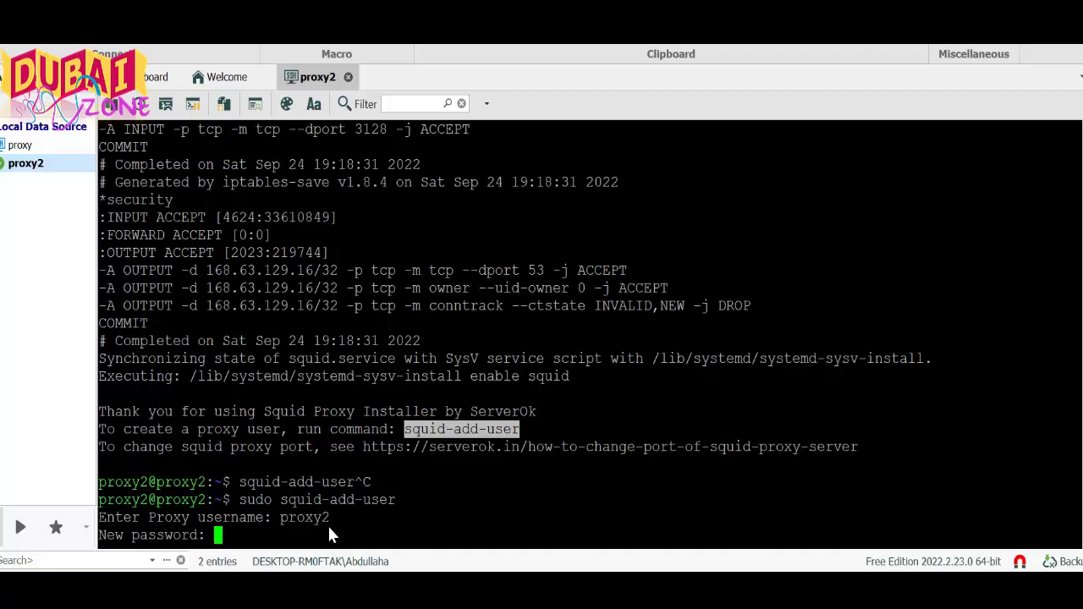
key("Return")
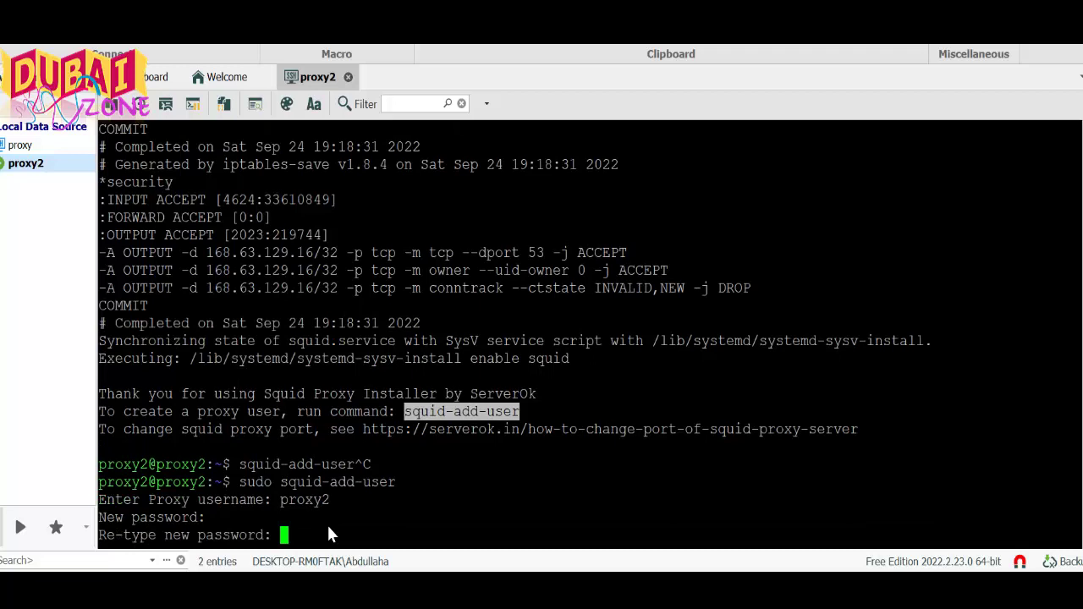
key("Return")
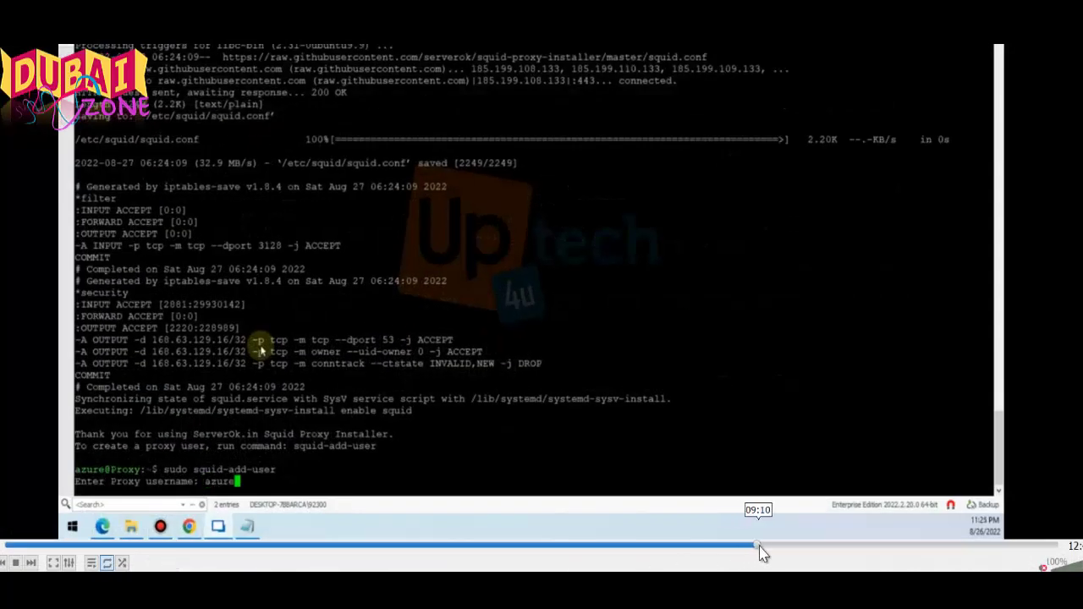
Type exit to close the SSH shell session on the proxy2 VM
left_click(766, 546)
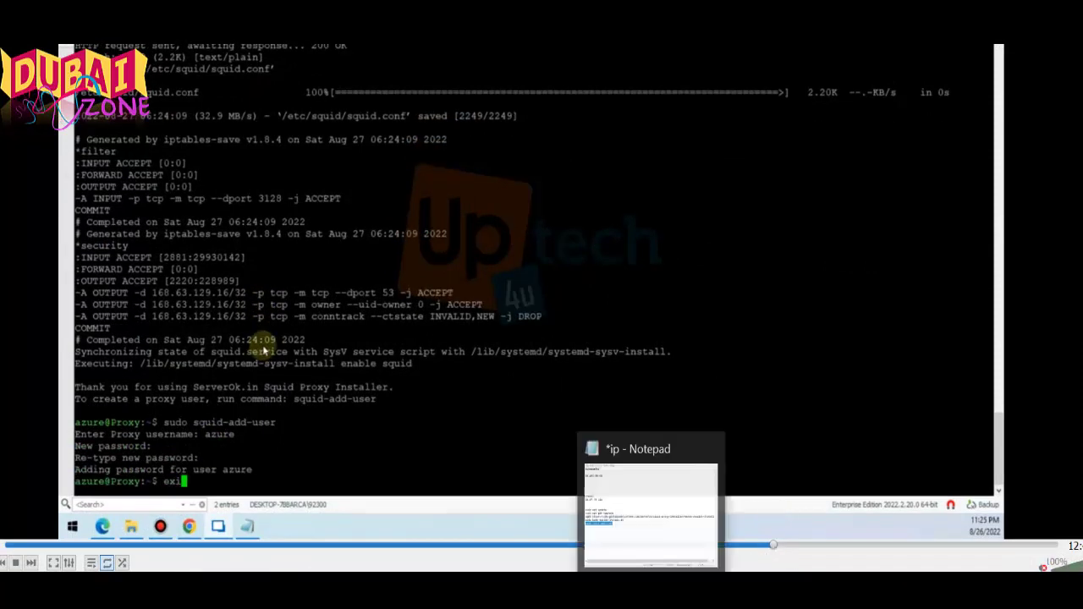
mouse_move(564, 592)
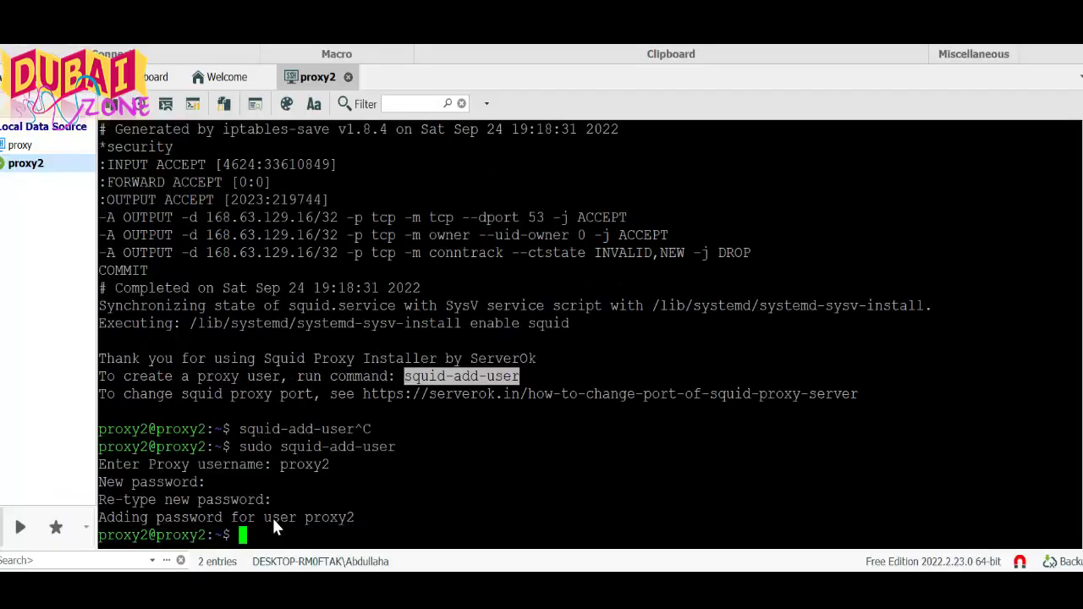
type("it")
key("Return")
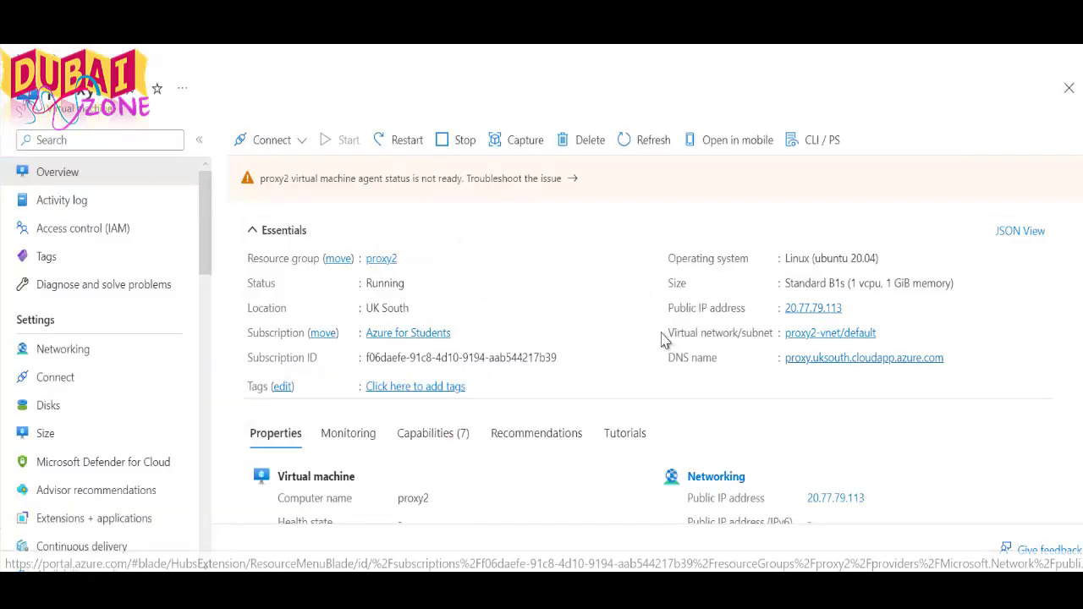
Add an inbound rule in proxy2's Networking, changing destination port 8080 to 2548
left_click(122, 350)
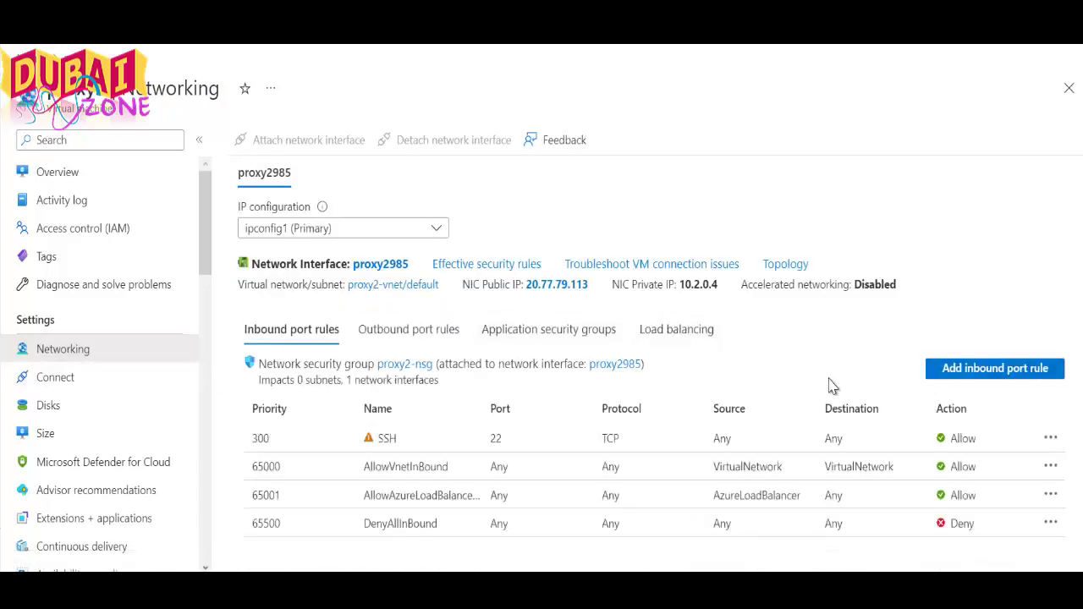
left_click(953, 373)
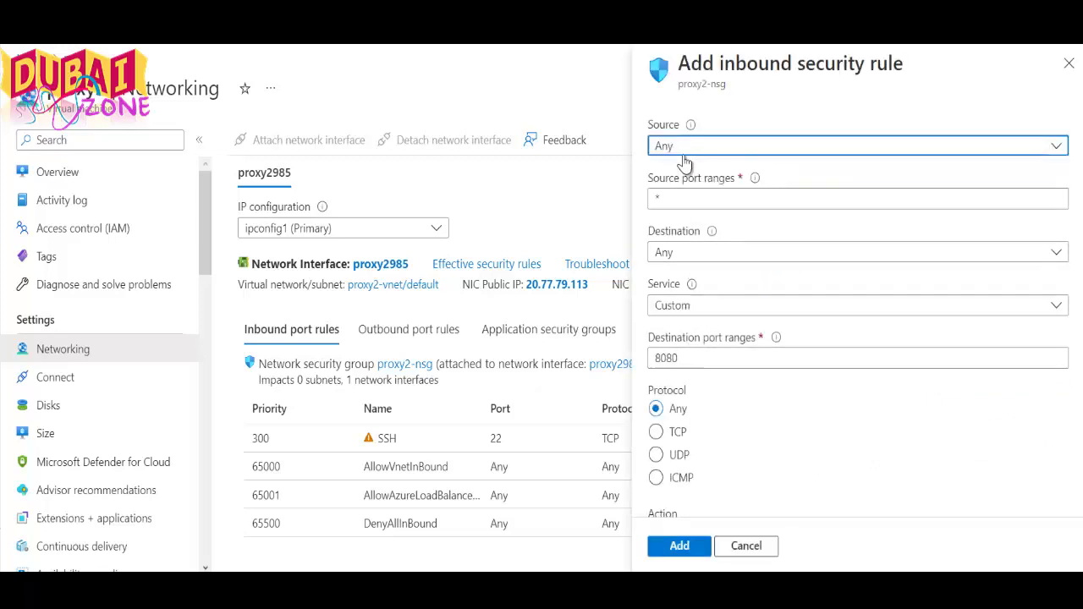
scroll(726, 427, "down", 2)
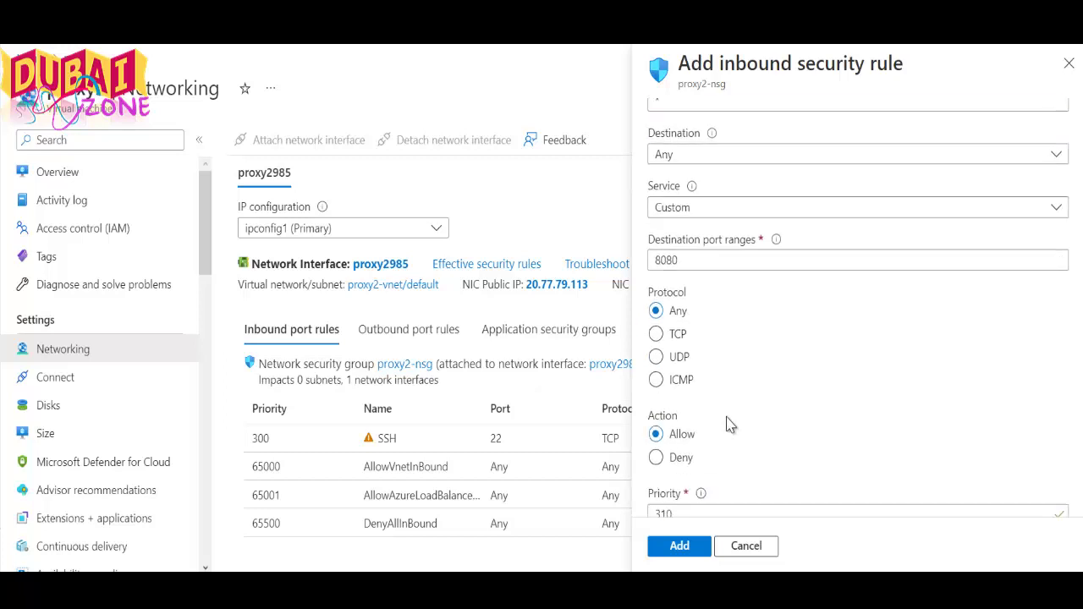
scroll(730, 424, "down", 3)
scroll(730, 425, "up", 4)
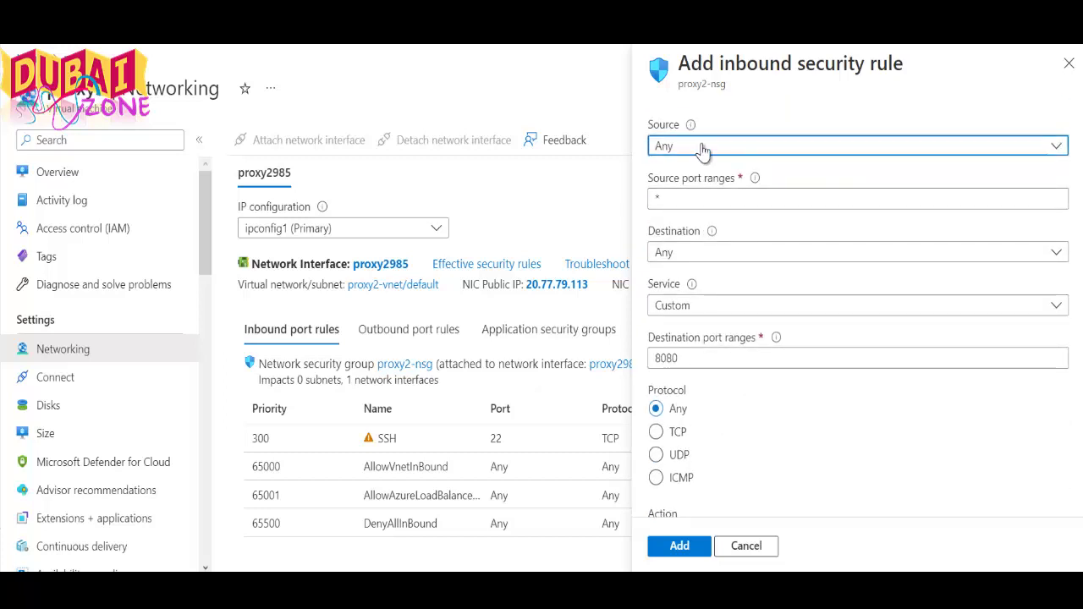
double_click(701, 356)
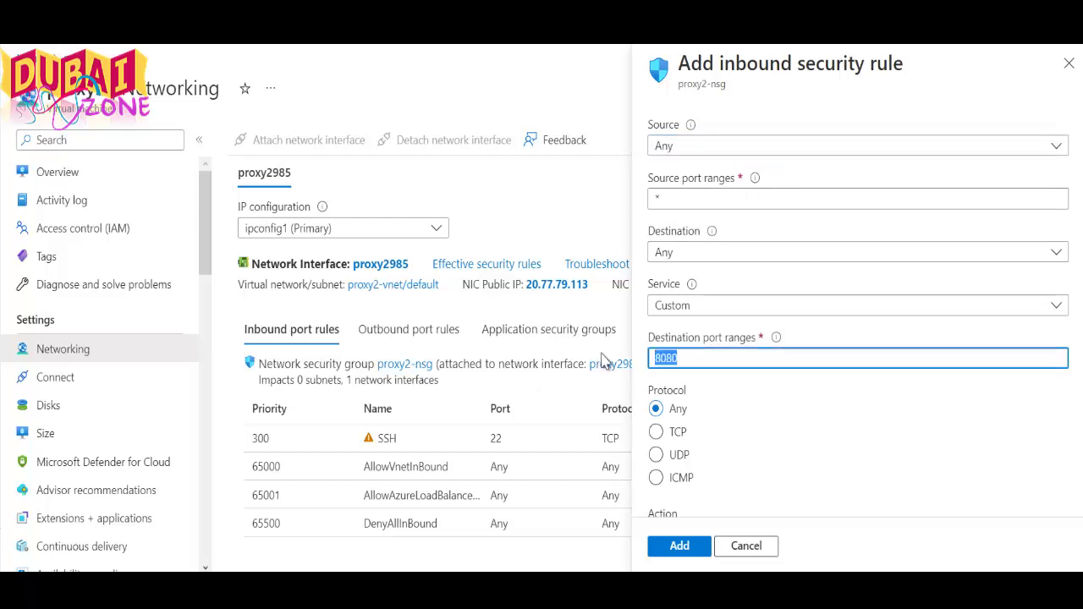
type("2548")
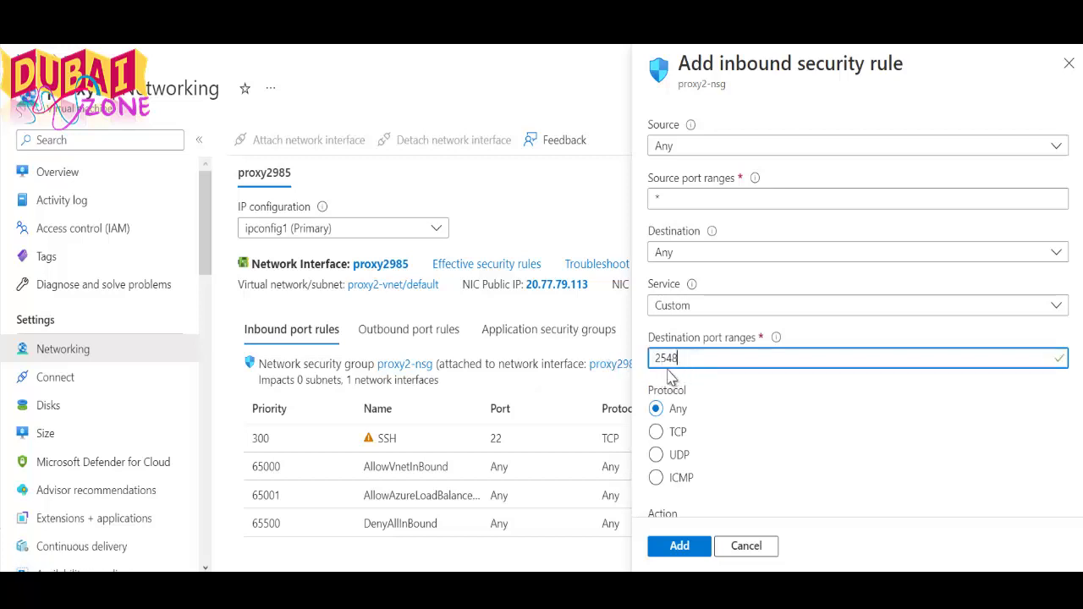
left_click(973, 51)
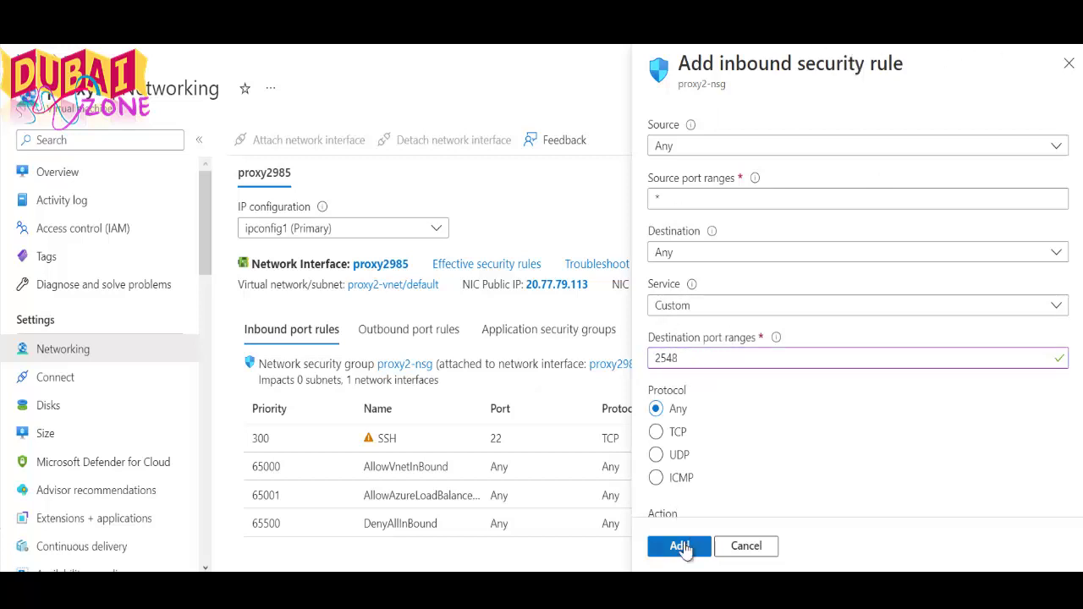
left_click(682, 546)
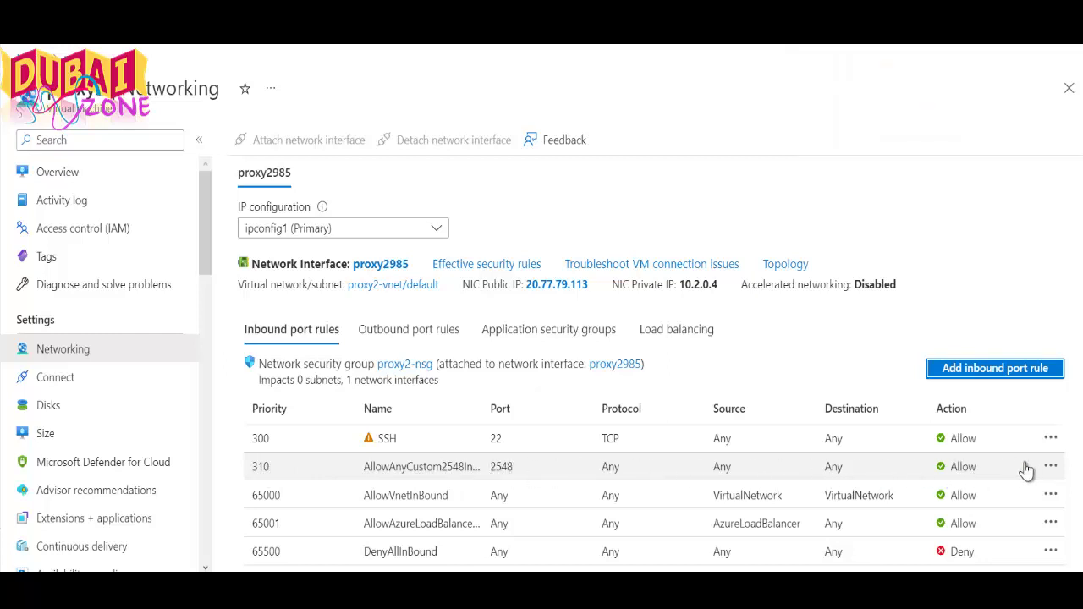
Add a FoxyProxy proxy for 20.77.79.113 on port 2548 with saved login credentials
key("ctrl+t")
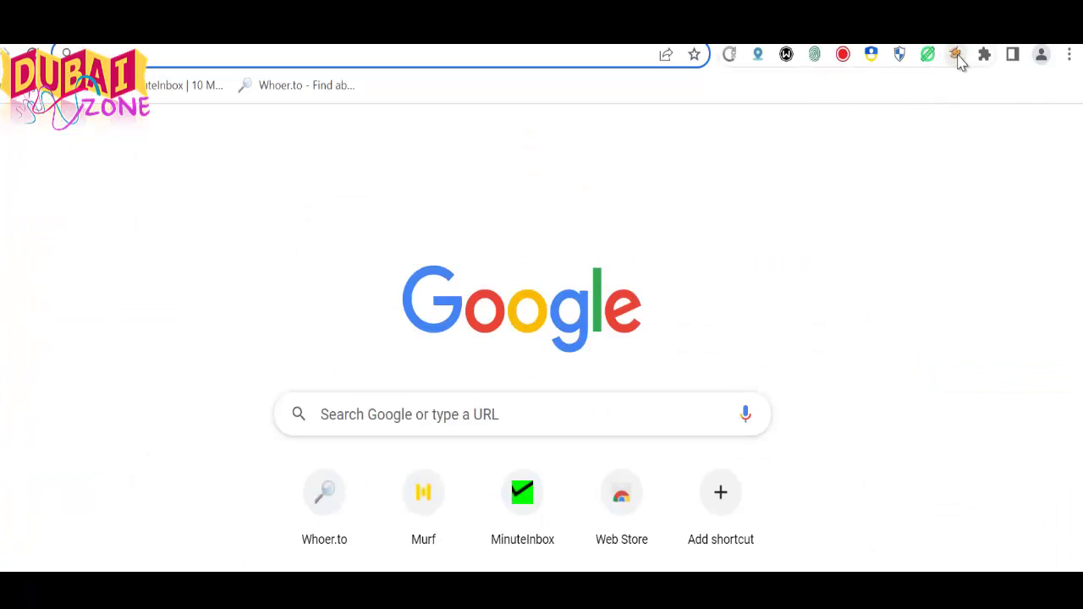
left_click(956, 55)
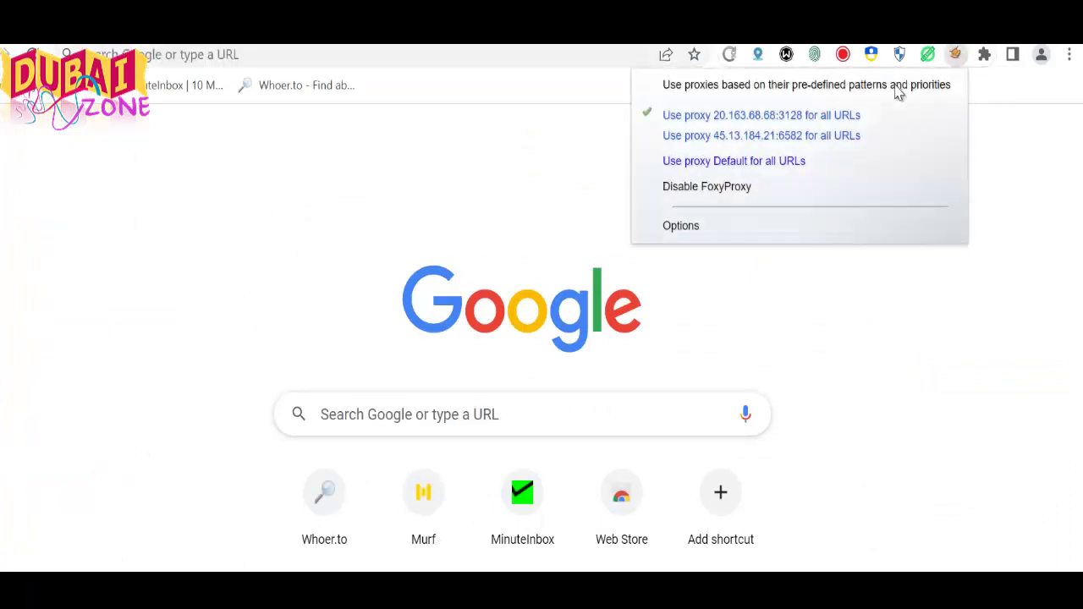
left_click(686, 227)
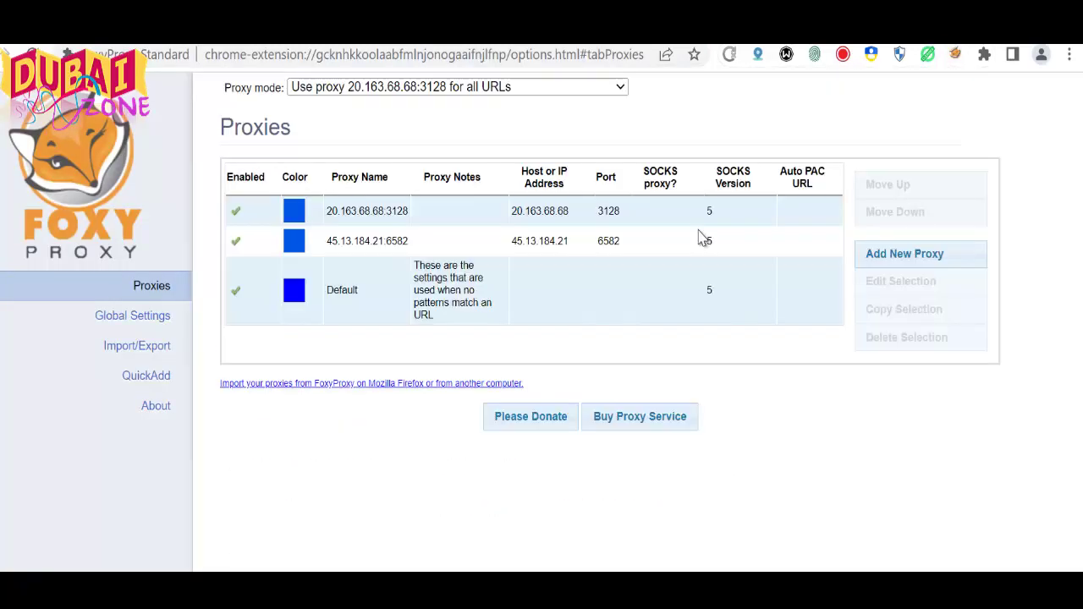
left_click(902, 257)
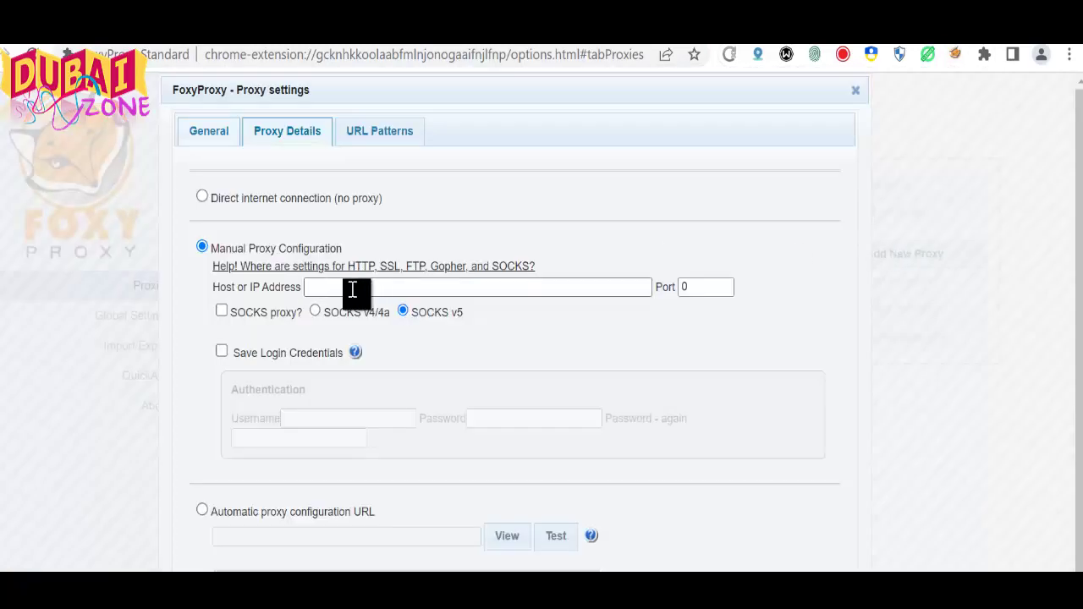
left_click(405, 291)
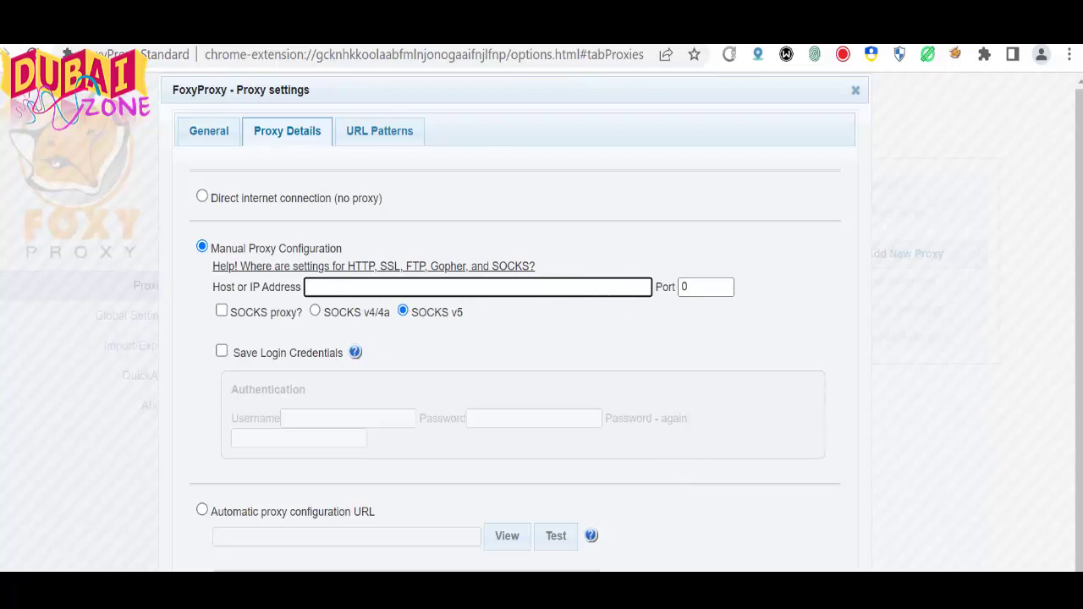
left_click(849, 252)
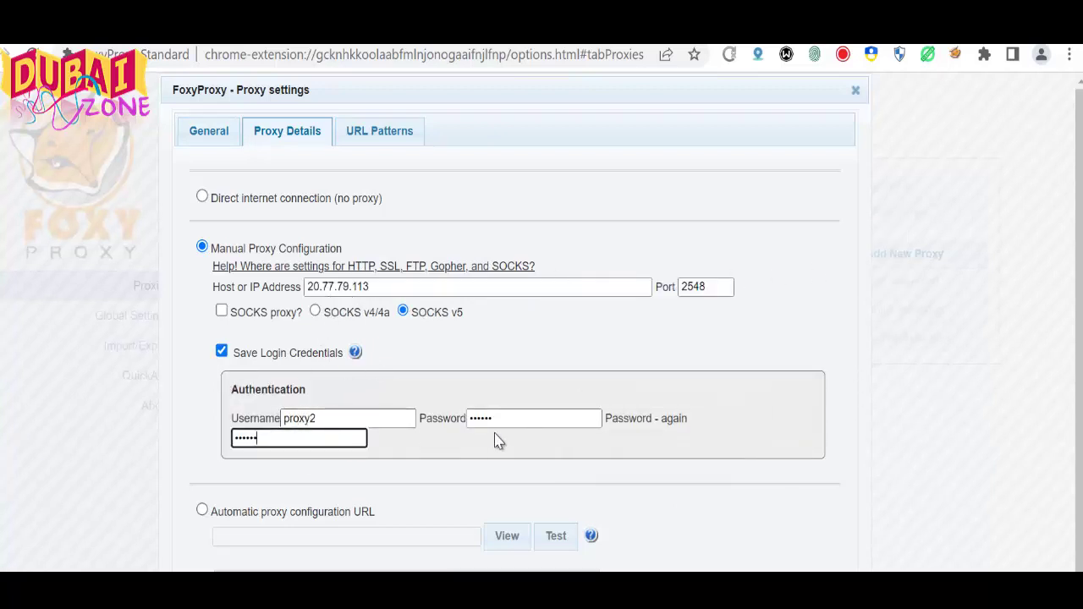
scroll(657, 507, "down", 2)
left_click(795, 555)
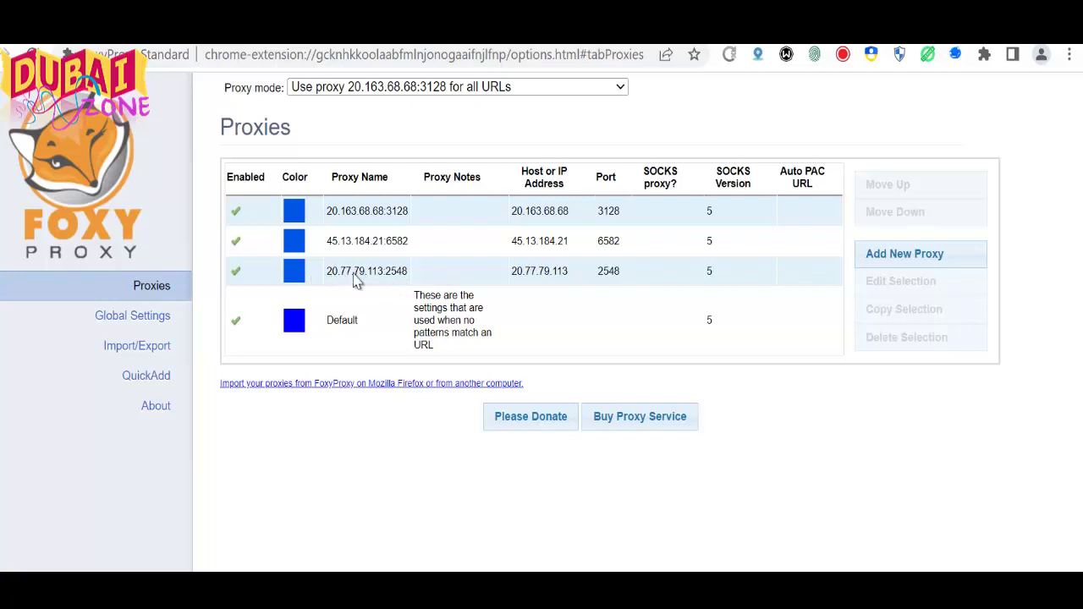
Choose 'Use proxy 20.77.79.113:2548 for all URLs' from the FoxyProxy toolbar menu
left_click(557, 282)
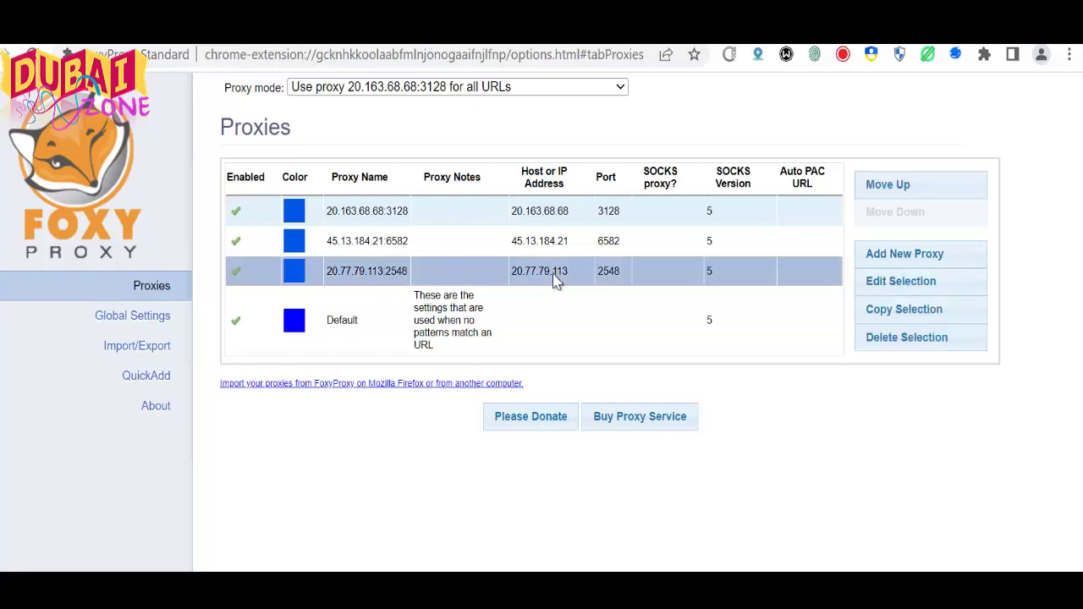
left_click(955, 54)
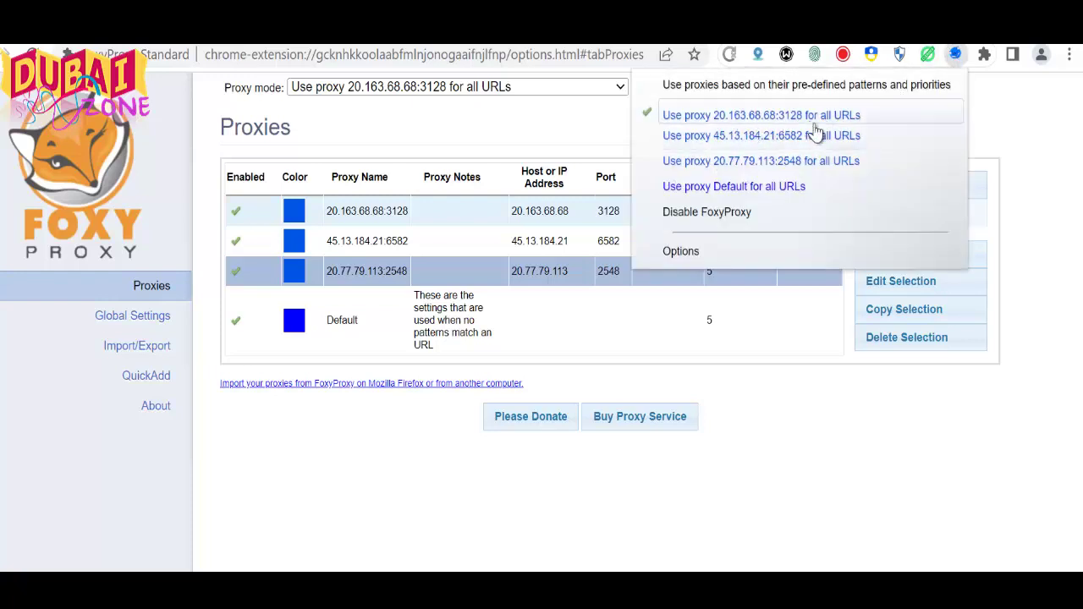
left_click(684, 162)
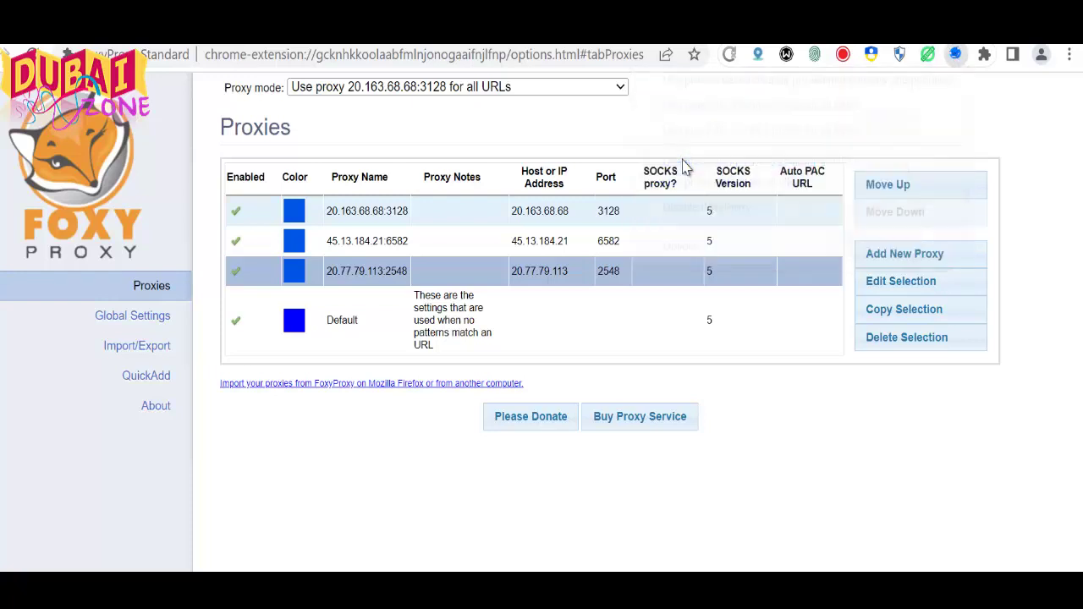